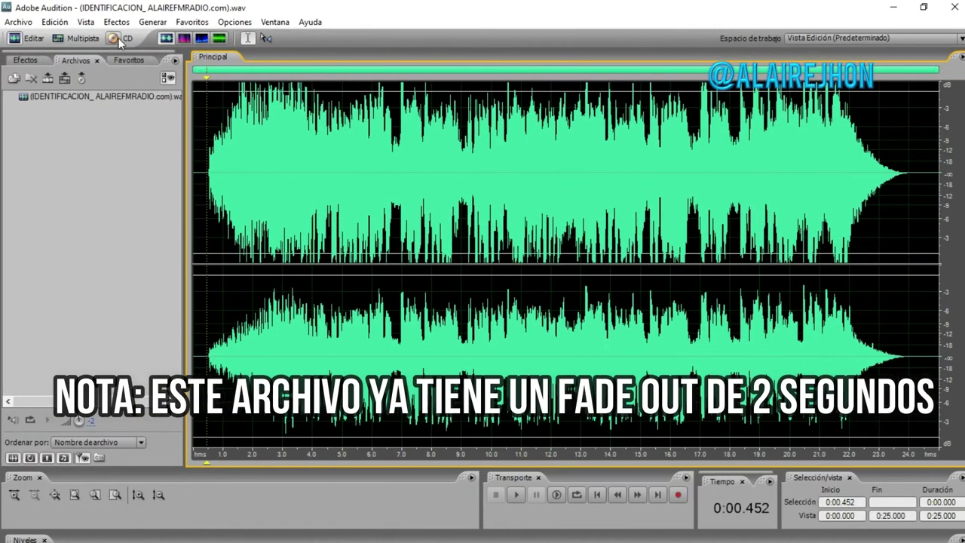
Apply the multibanda compressor with the Broadcast preset to the whole identification recording
left_click(117, 23)
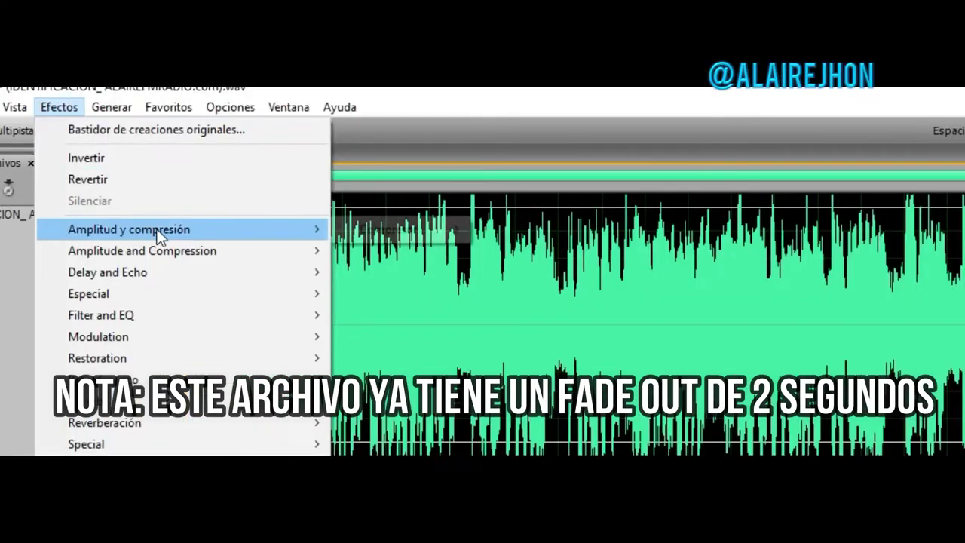
mouse_move(186, 110)
mouse_move(379, 243)
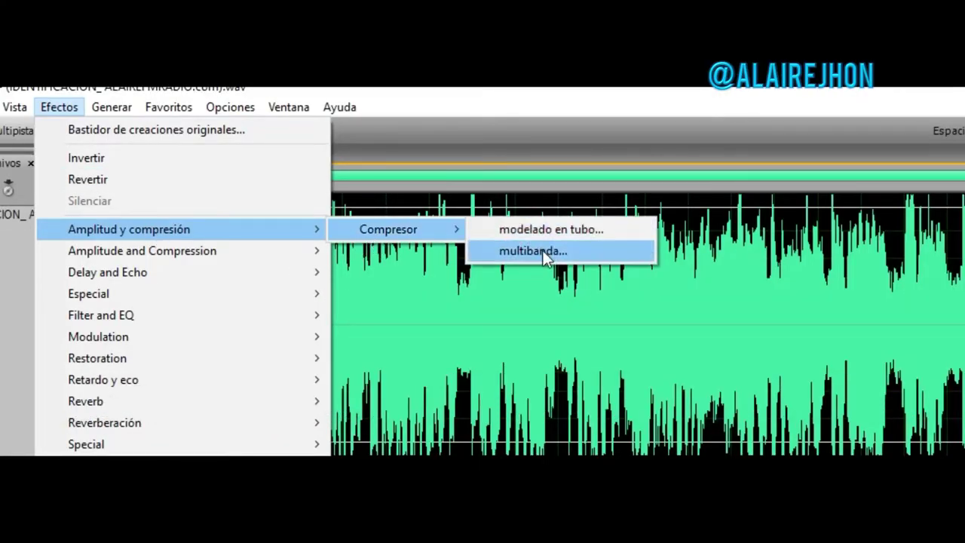
left_click(542, 251)
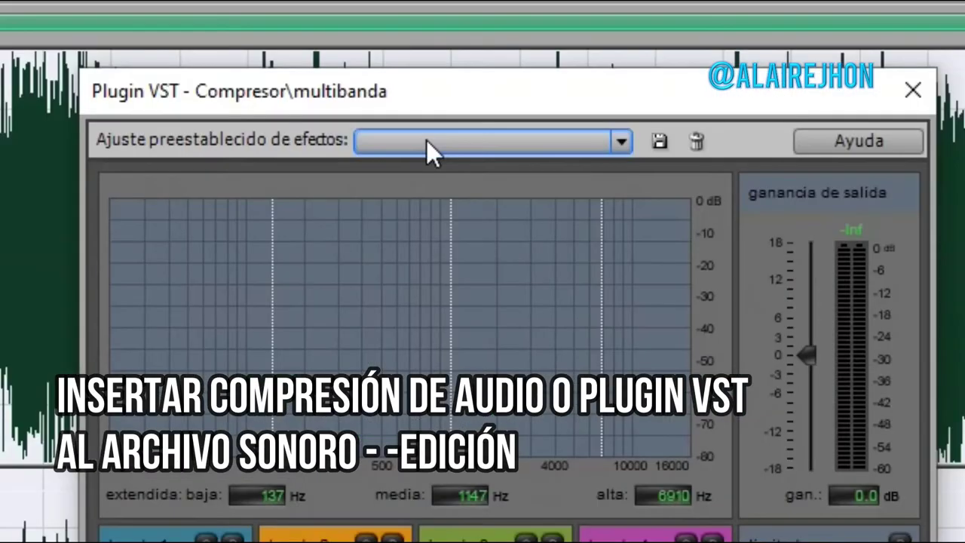
left_click(426, 140)
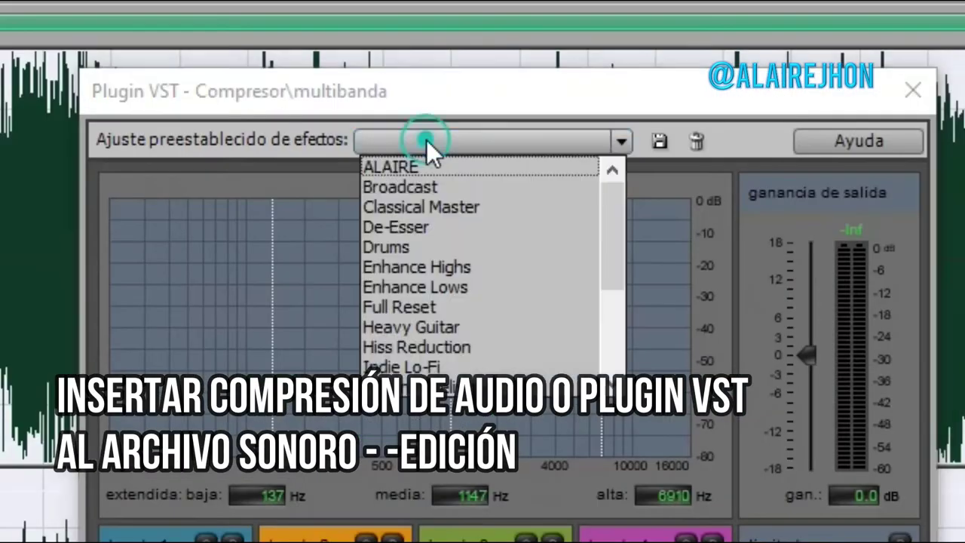
left_click(422, 187)
key("alt+Down")
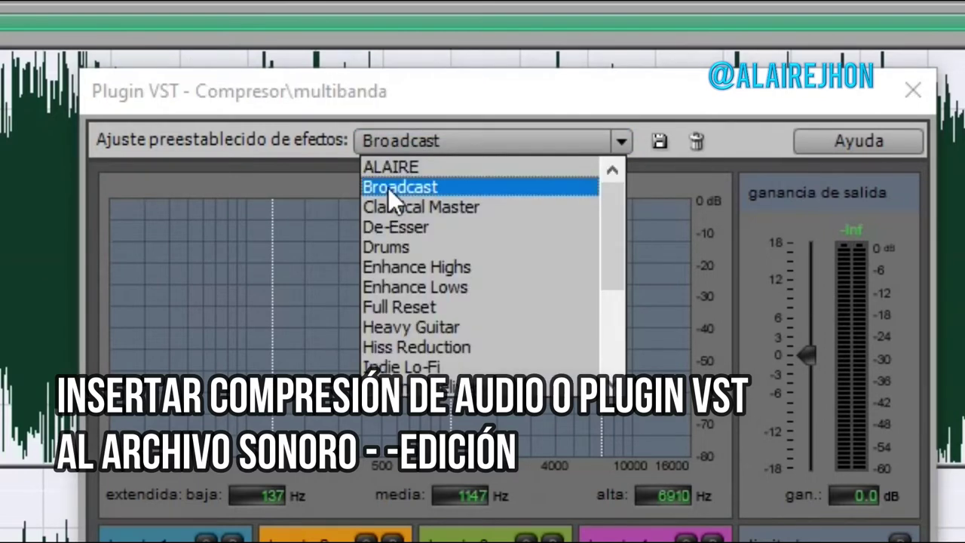
left_click(387, 187)
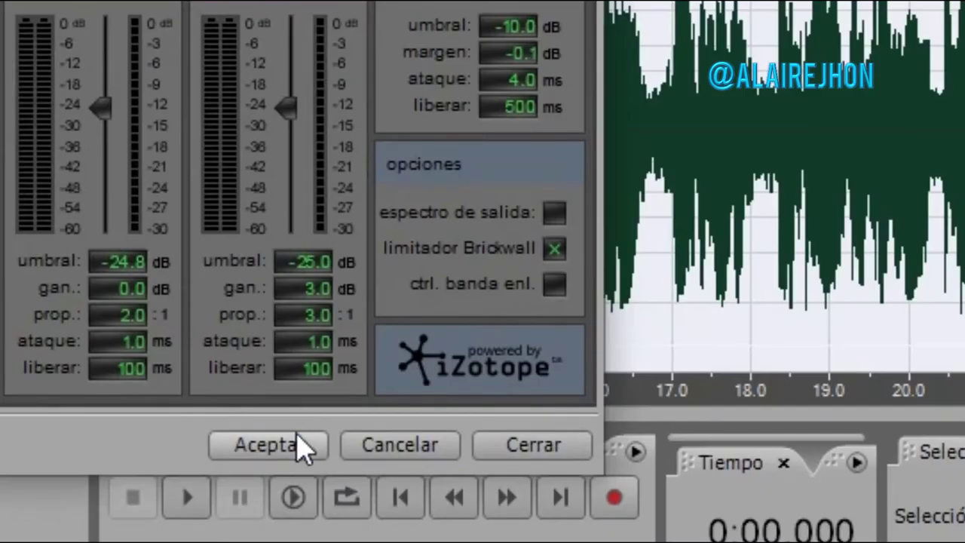
left_click(302, 448)
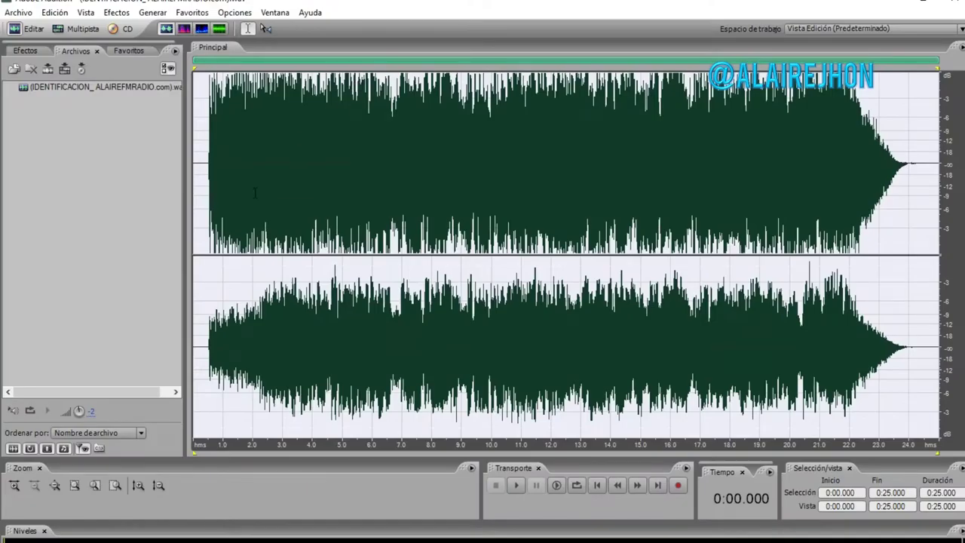
Check the compressed audio near its start, and lower its level with Amplify/Fade using -1.35 dB for L and -2.7 dB for R
double_click(256, 197)
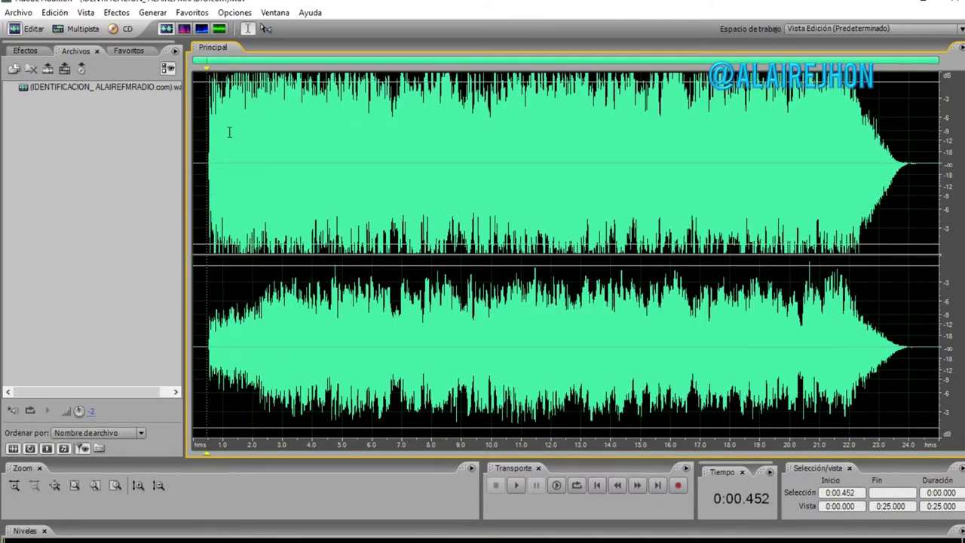
key("space")
key("space")
left_click(121, 13)
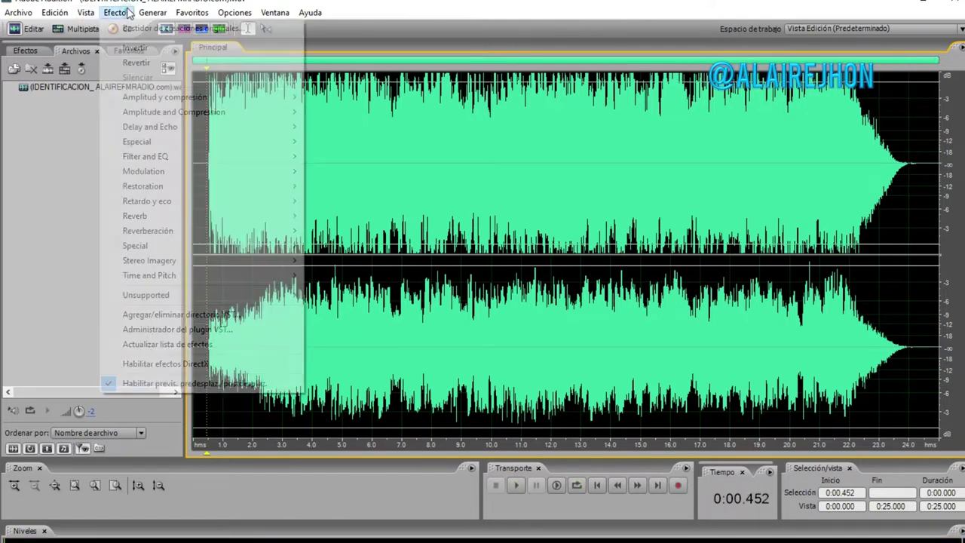
mouse_move(235, 110)
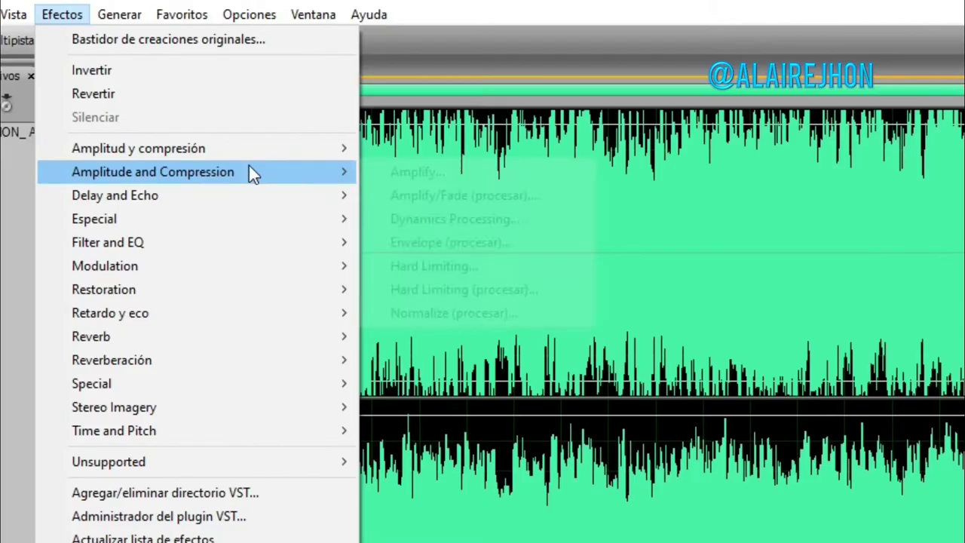
left_click(478, 195)
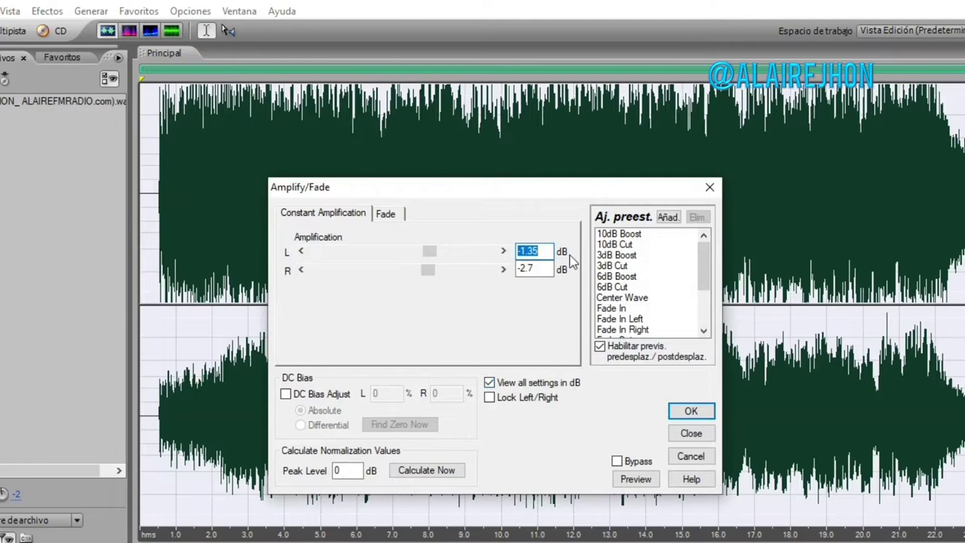
left_click(552, 253)
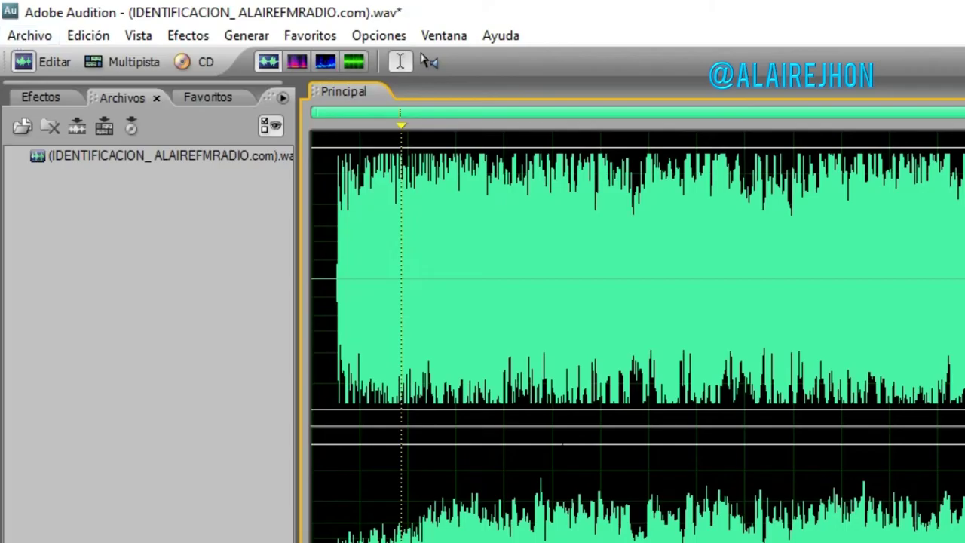
Start saving a copy of the recording in the AUTO DJ folder, naming it 001-(IDENTIFICACION_ ALAIREFMRADIO.com)
left_click(44, 38)
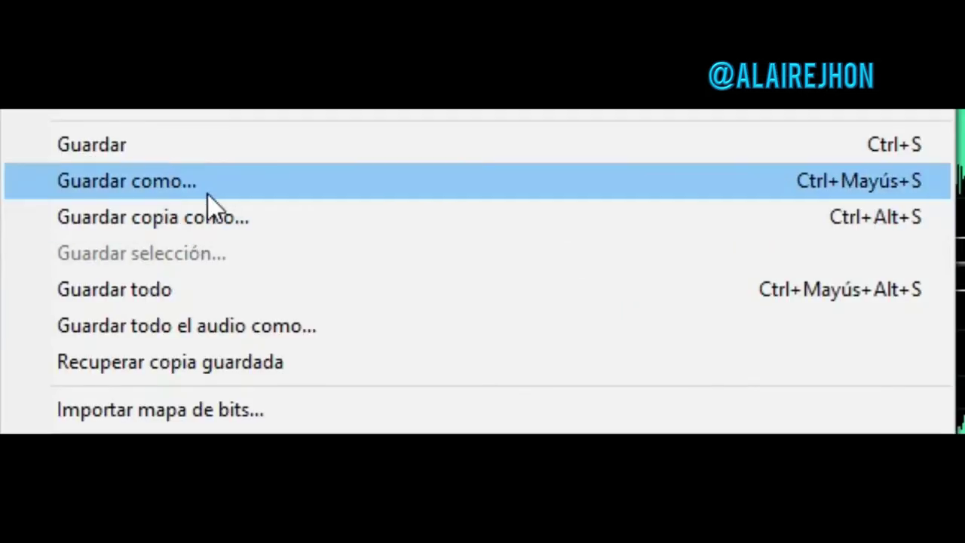
left_click(213, 219)
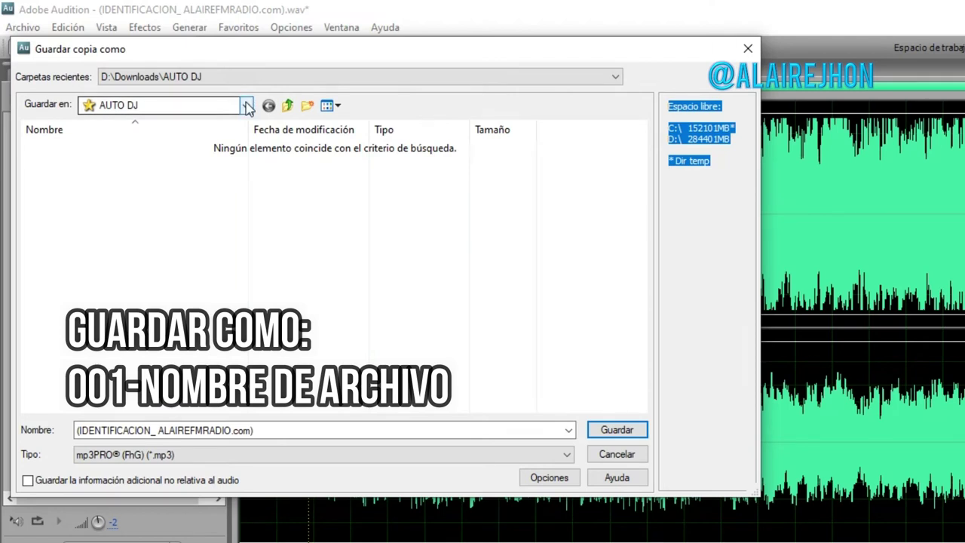
left_click(78, 430)
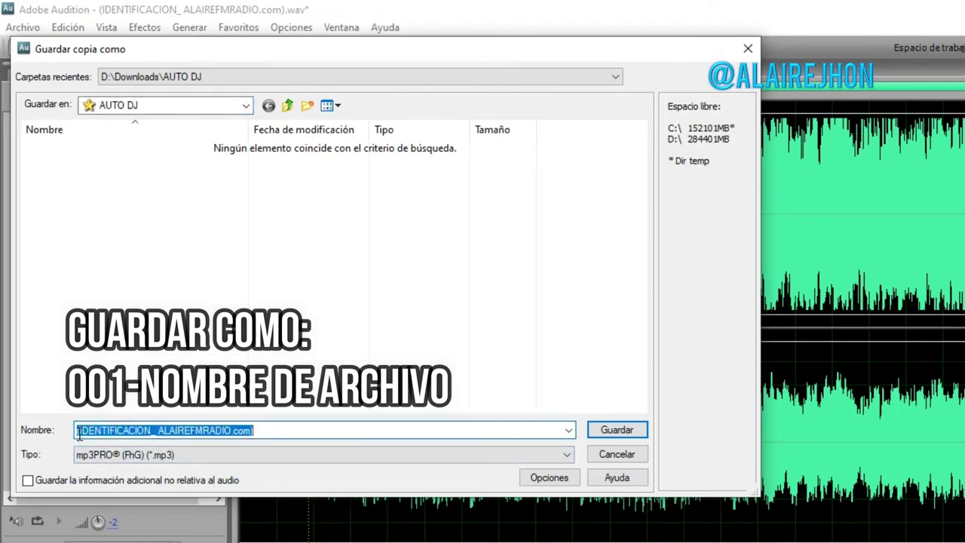
left_click(78, 431)
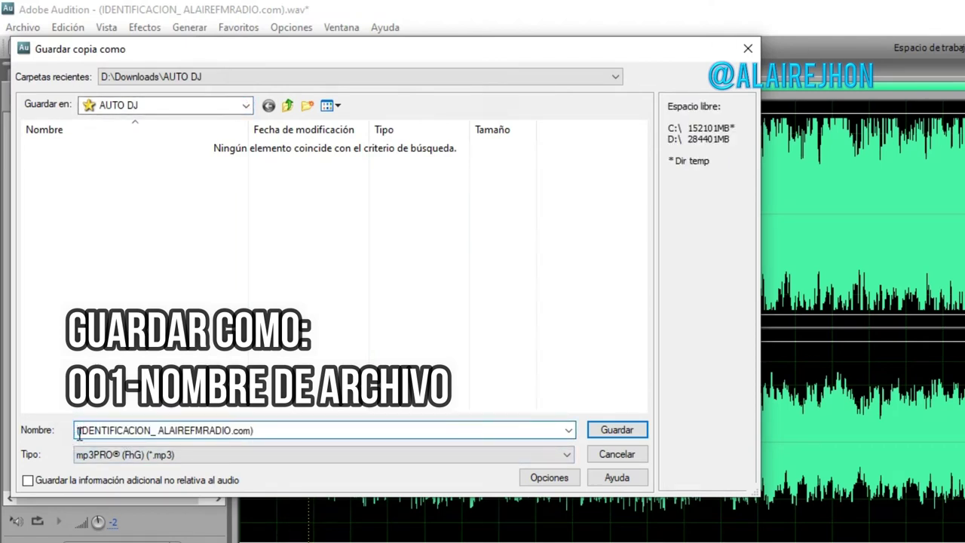
type("001")
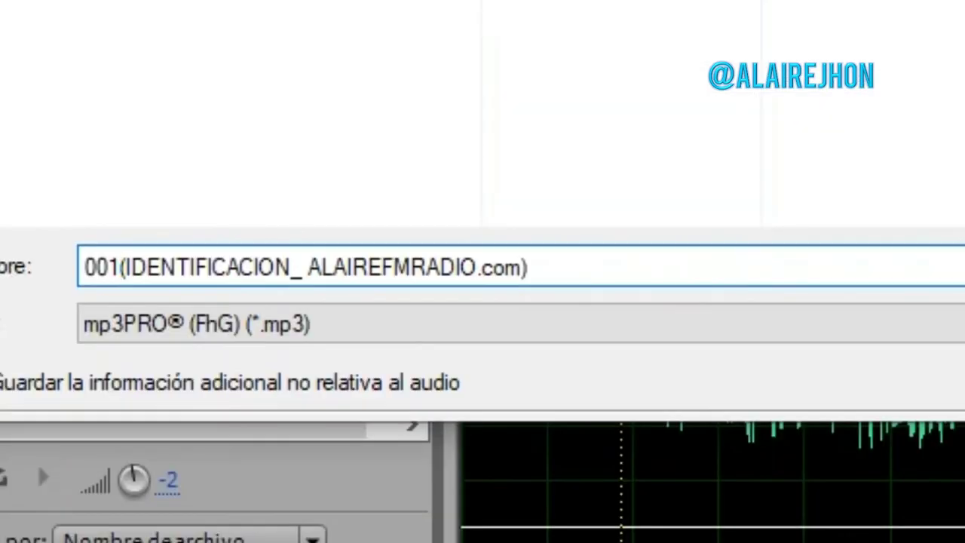
type("-")
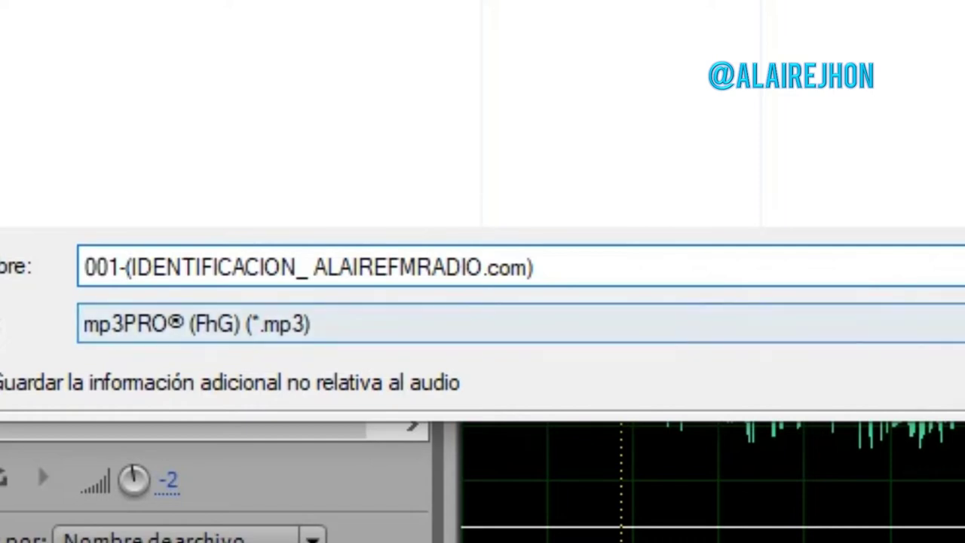
Confirm constant-bitrate MP3 encoding at 128 Kbps, 44100 Hz, Stereo and save the copy
left_click(554, 475)
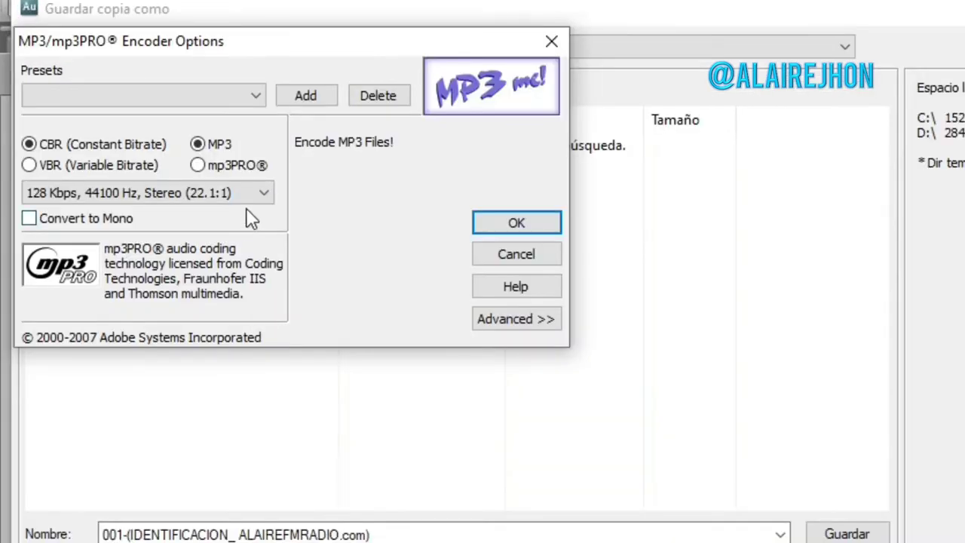
left_click(245, 195)
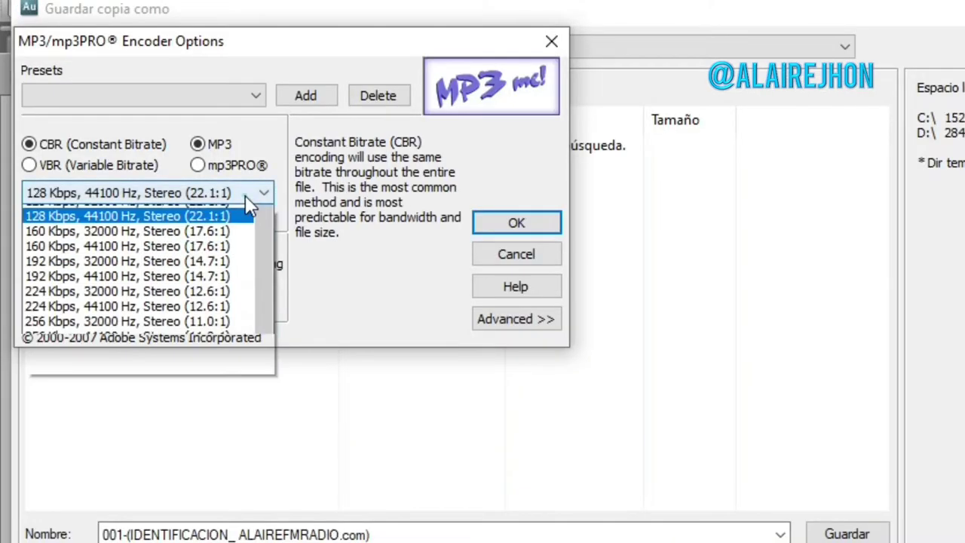
left_click(176, 498)
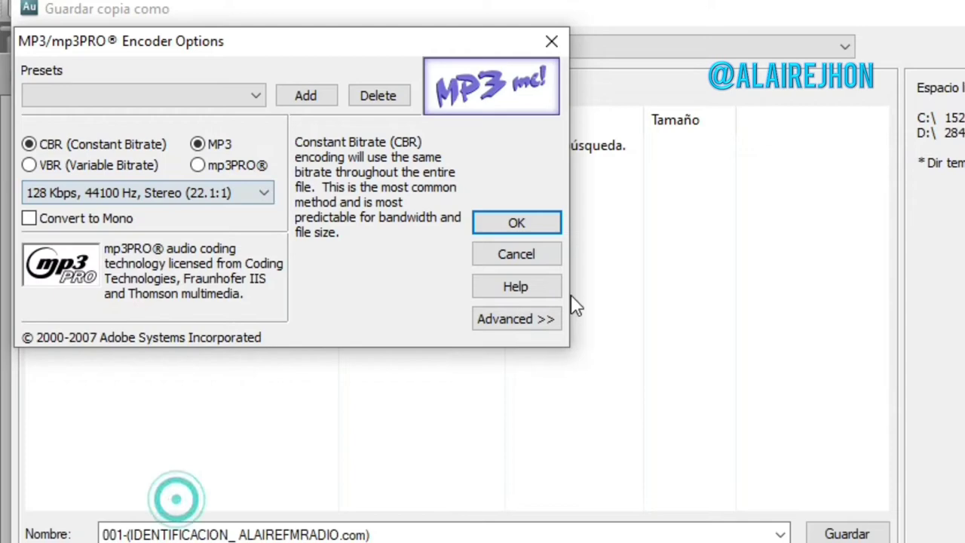
left_click(540, 221)
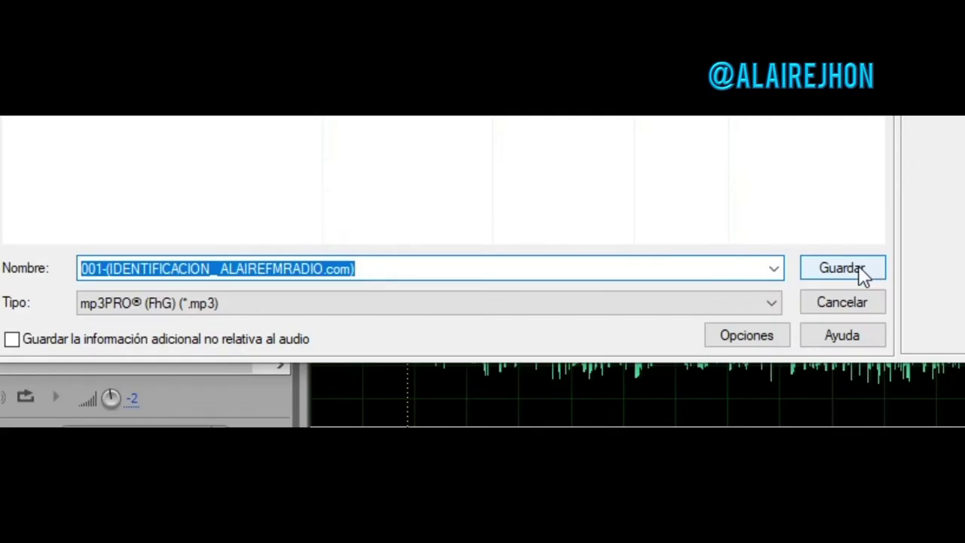
left_click(860, 268)
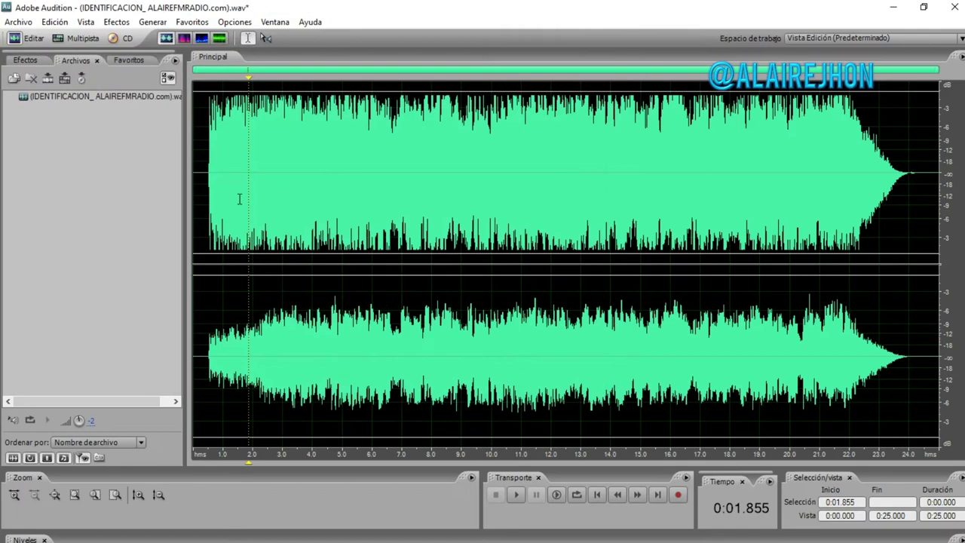
Bring PILOTO_Tus Artistas favoritos AL AIRE FM RADIO from File Explorer's AL AIRE FM RADIO music folder into Adobe Audition
scroll(239, 199, "up", 5)
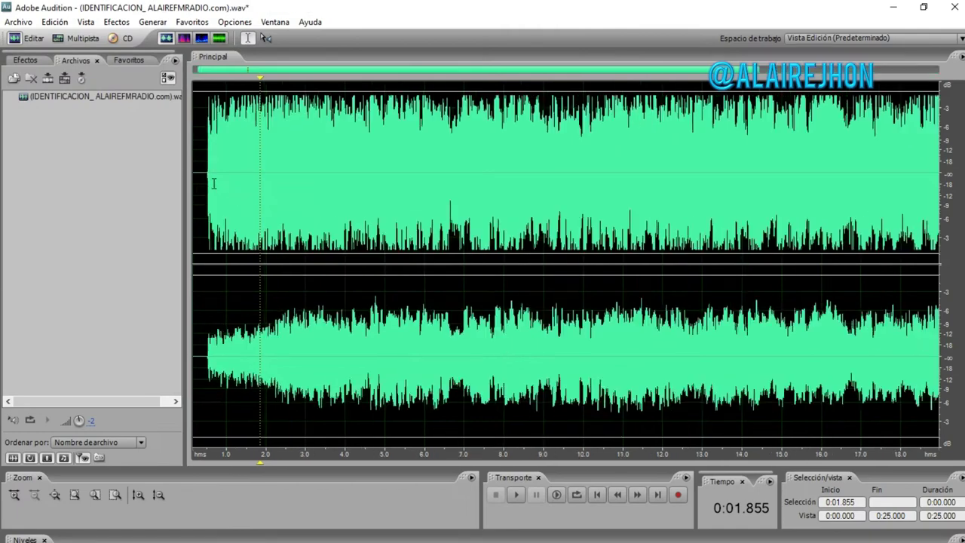
scroll(259, 79, "down", 5)
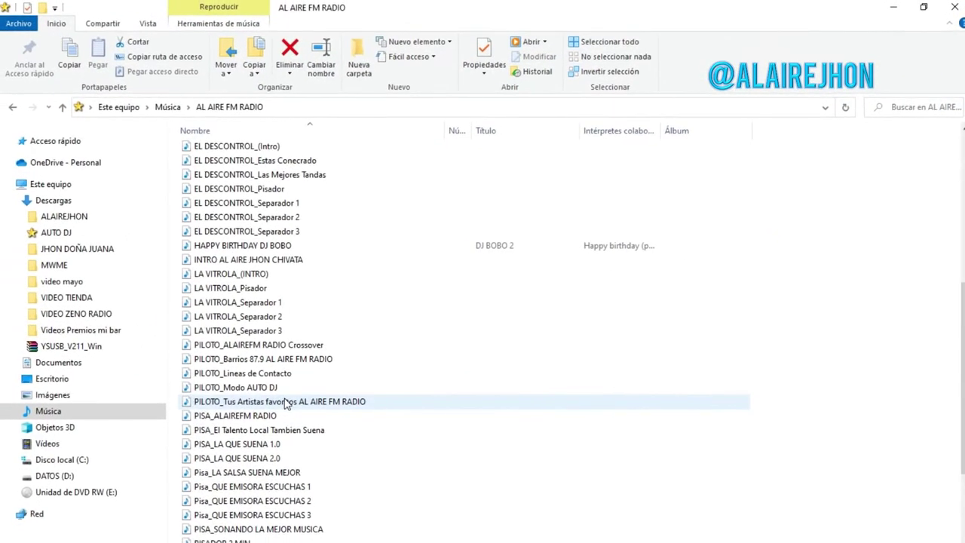
left_click_drag(282, 401, 265, 536)
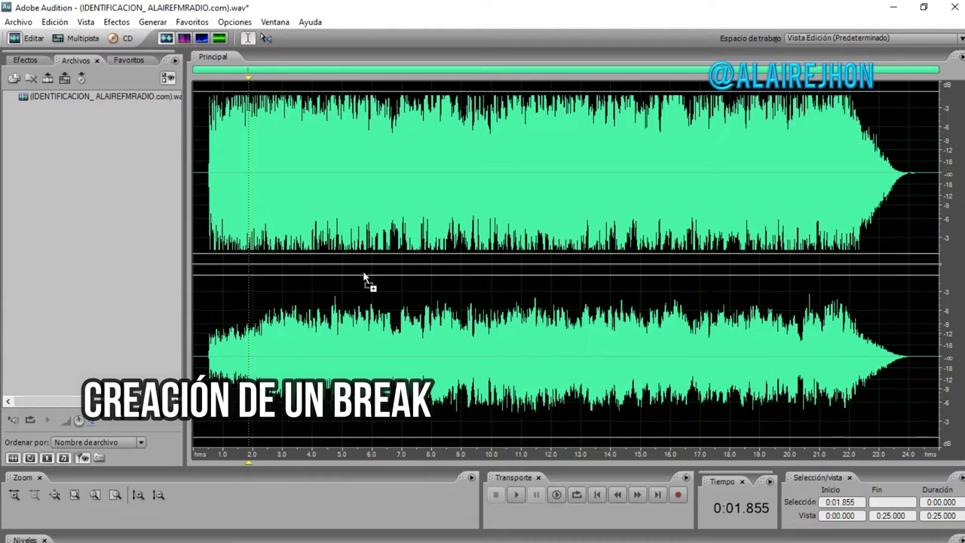
left_click_drag(364, 278, 363, 278)
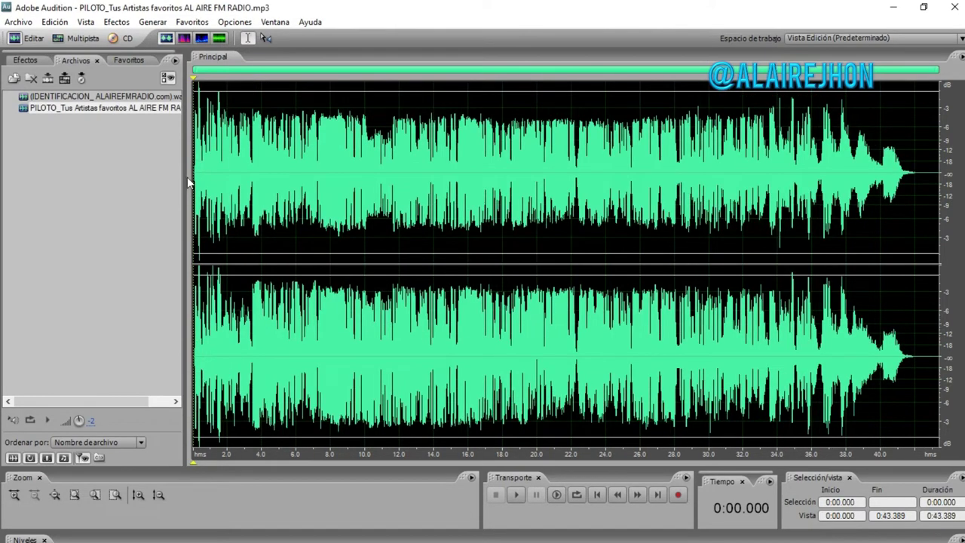
Listen to the pilot track's opening and to its ending from 0:37.577
key("space")
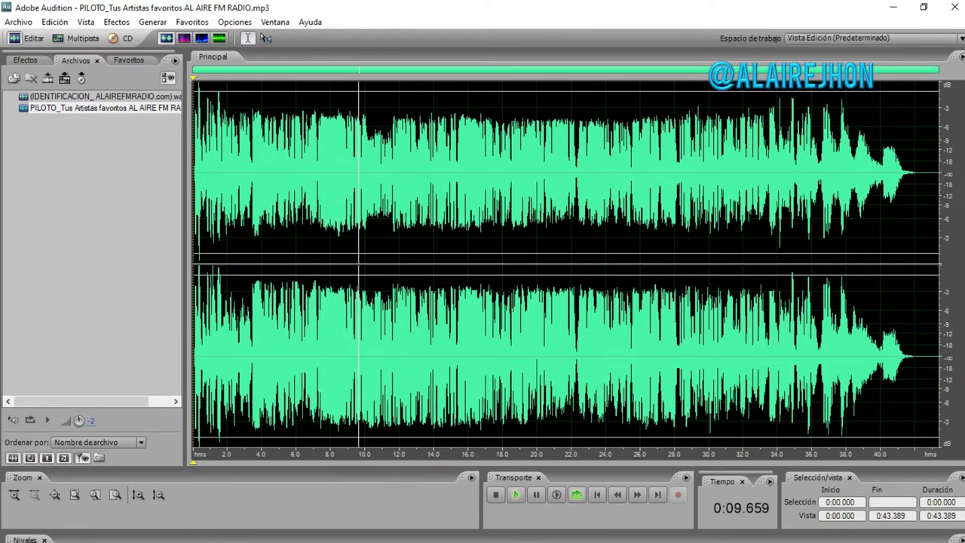
left_click(781, 241)
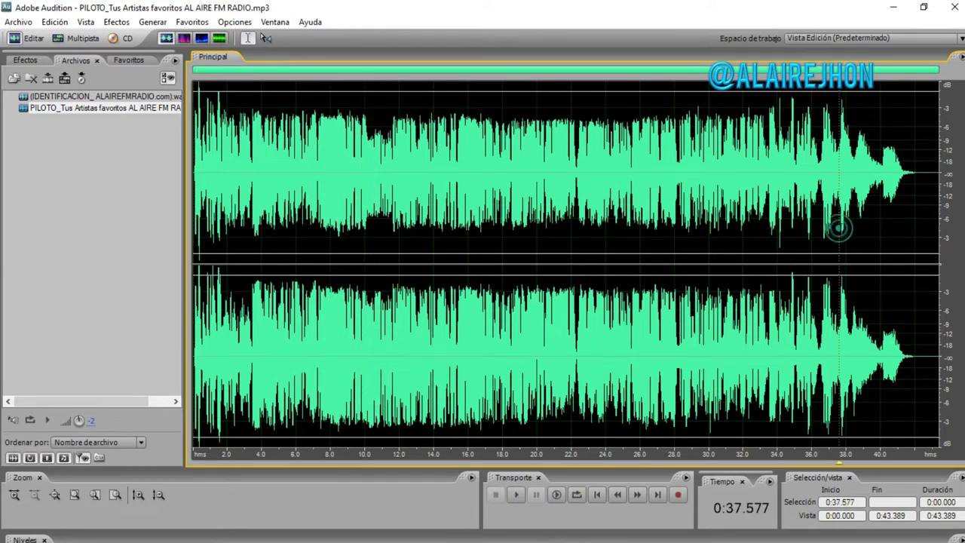
key("space")
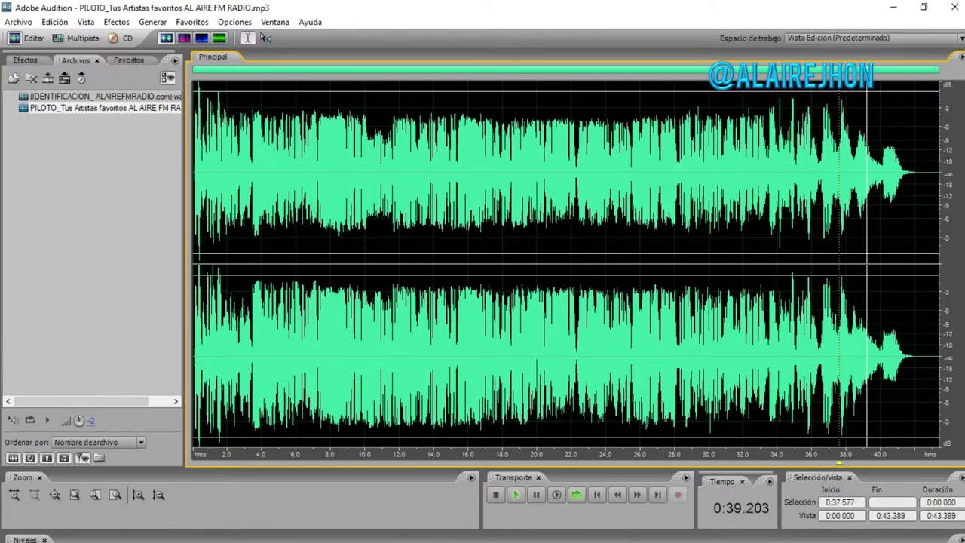
key("space")
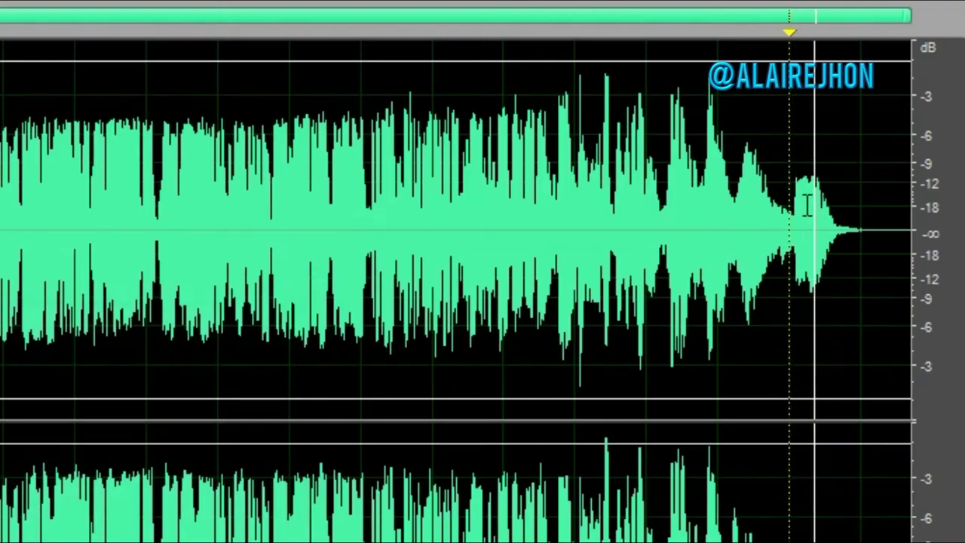
Set the insertion point at 0:40.000 in the pilot track's fading tail and start a mix paste there
left_click(875, 156)
left_click(811, 200)
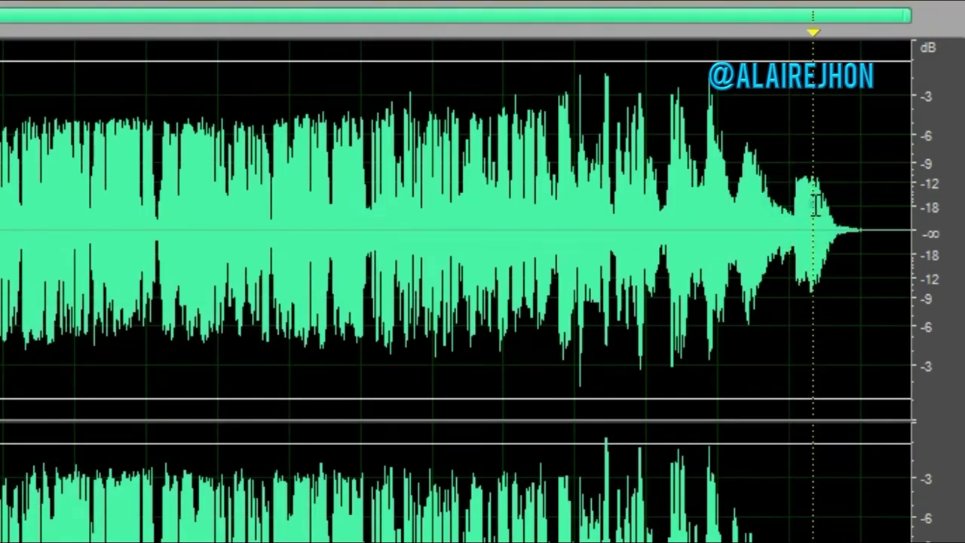
left_click(790, 211)
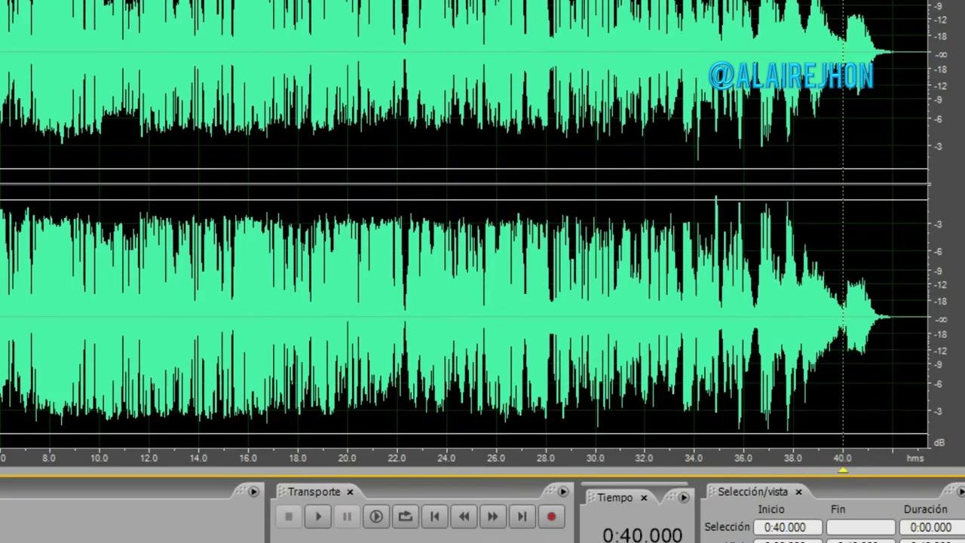
right_click(796, 281)
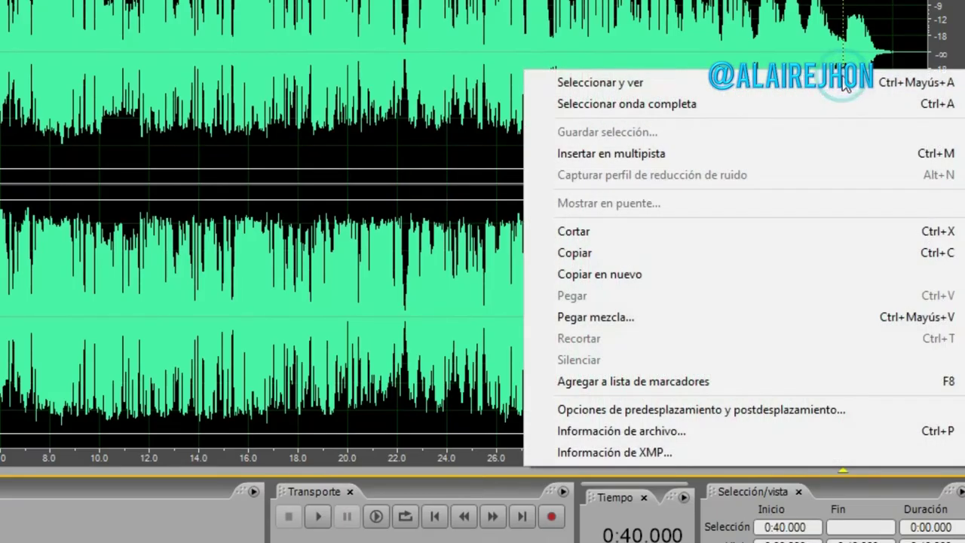
left_click(652, 317)
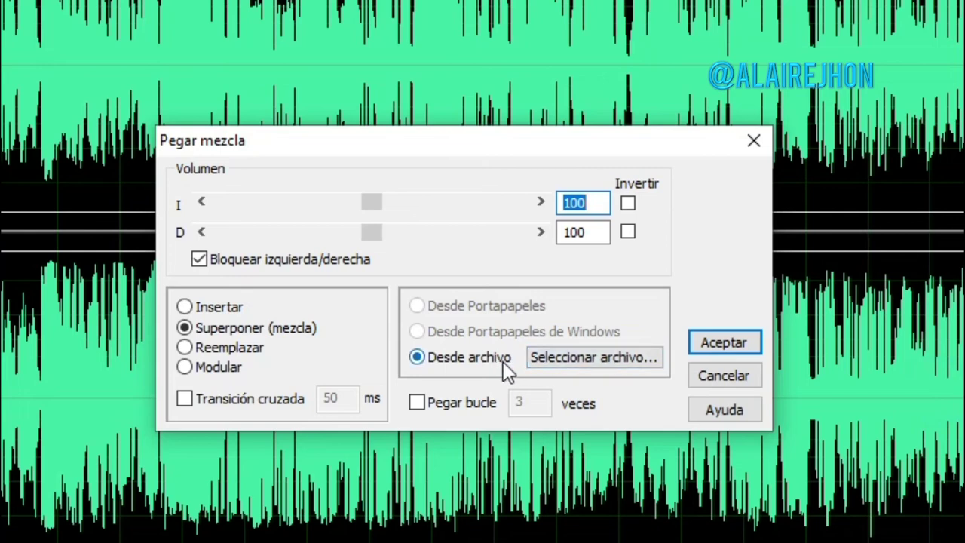
Overlap the file CONECTATE CON ALAIREFM RADIO EN Tunein y Radio Box from the AL AIRE FM RADIO folder at volume 100
left_click(599, 360)
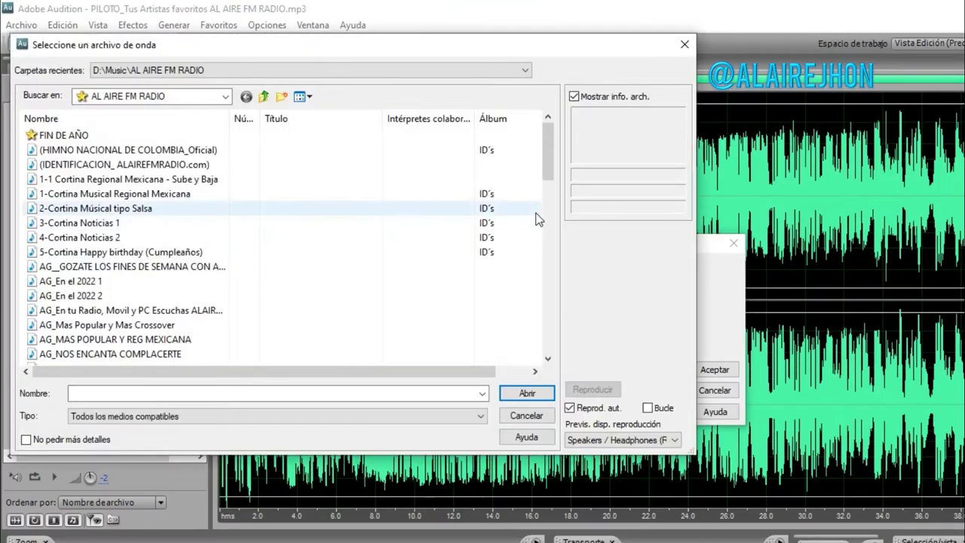
scroll(158, 223, "down", 2)
left_click(158, 222)
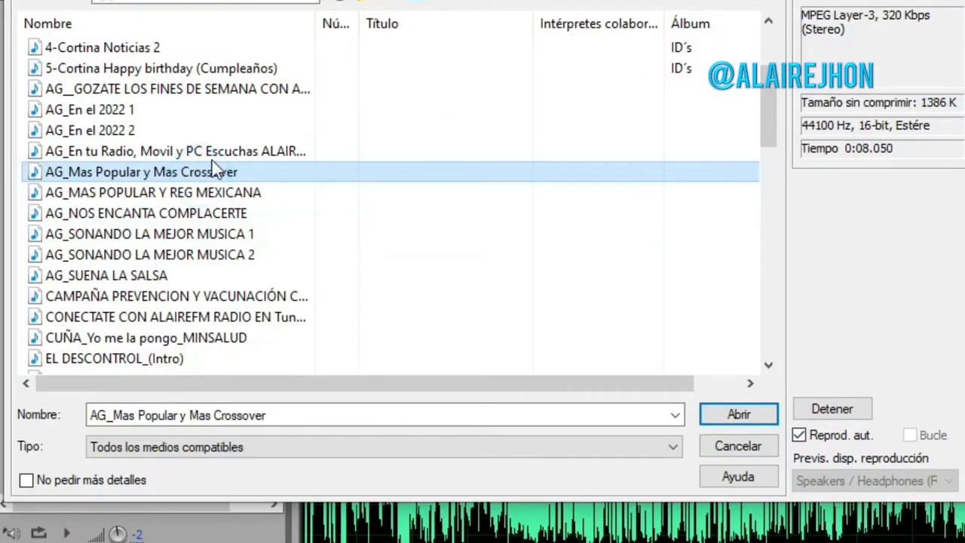
left_click(158, 207)
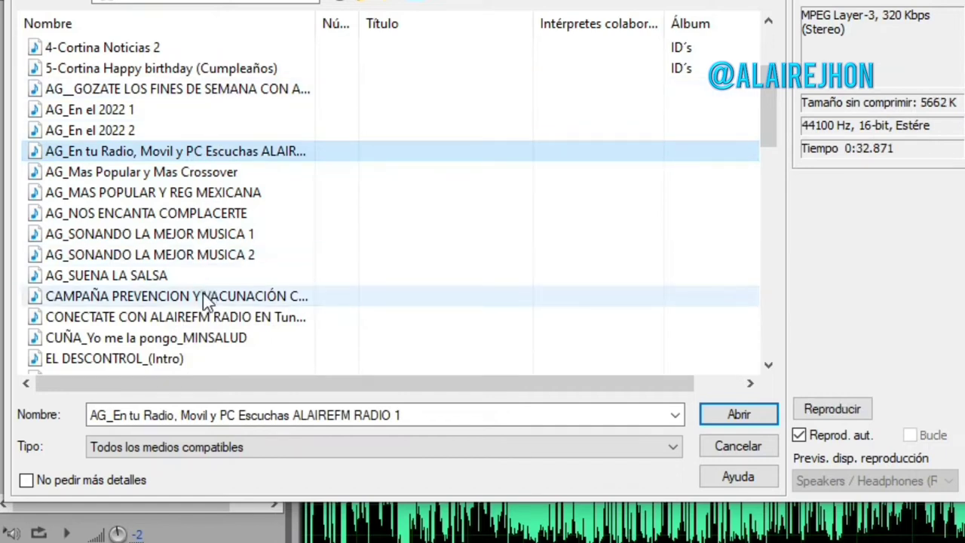
left_click(204, 296)
left_click(209, 316)
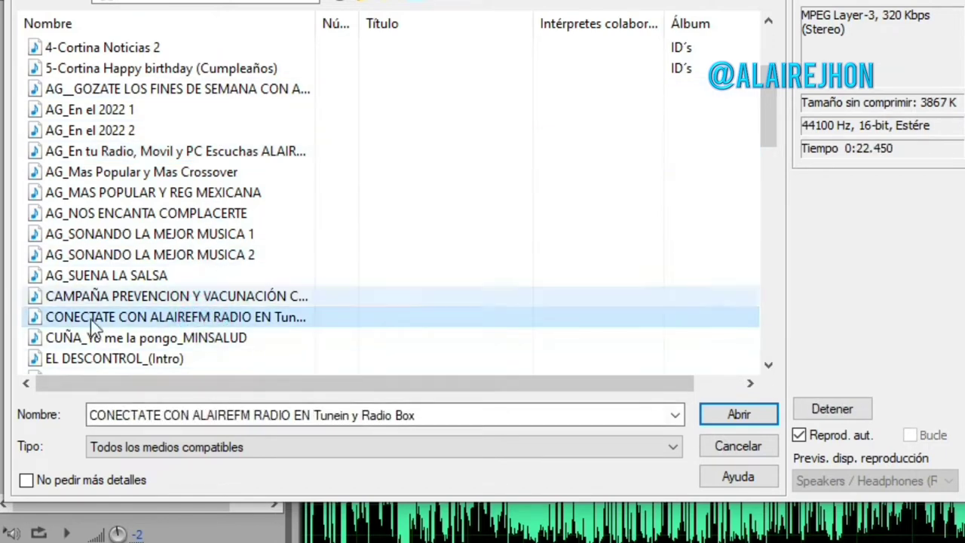
left_click(728, 416)
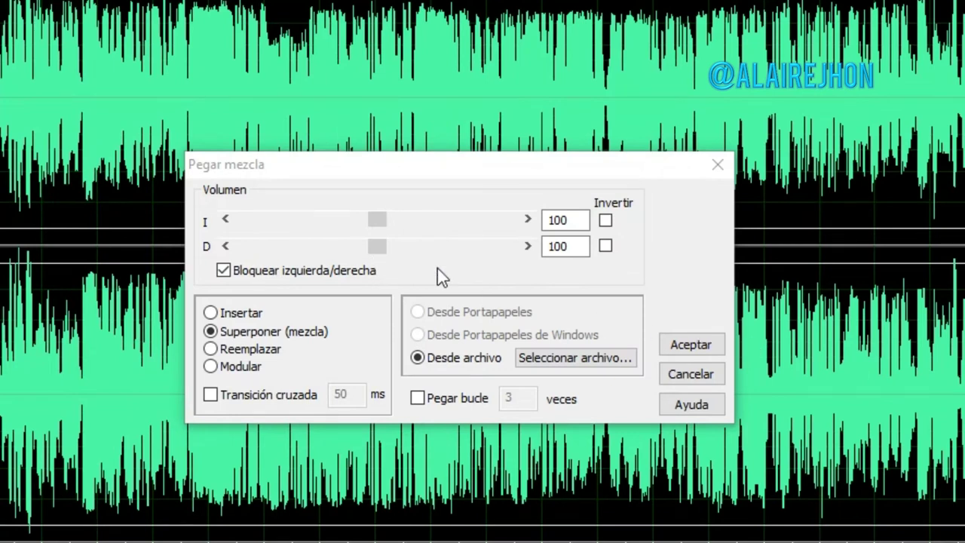
left_click(694, 345)
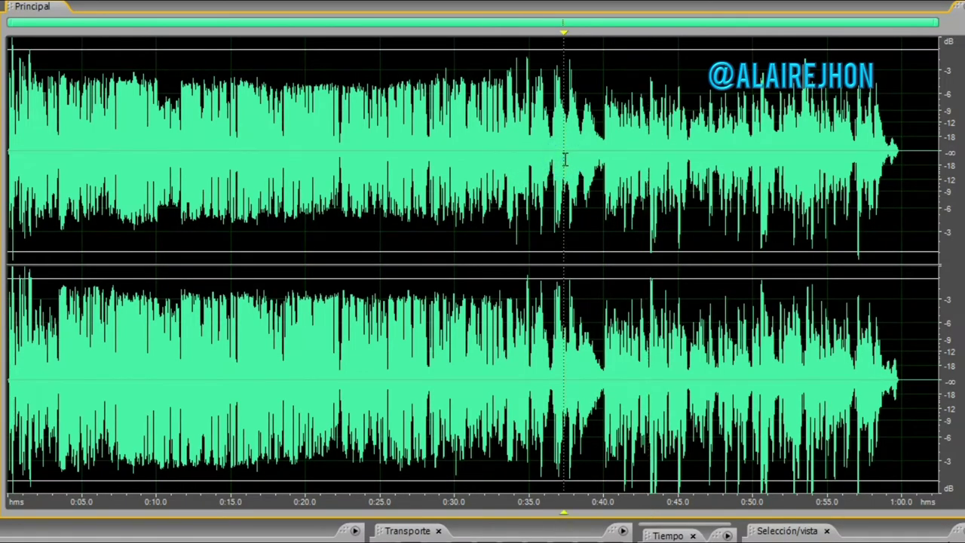
Listen to the join between the pilot and the pasted promo, and to the promo's ending from about 0:54
key("space")
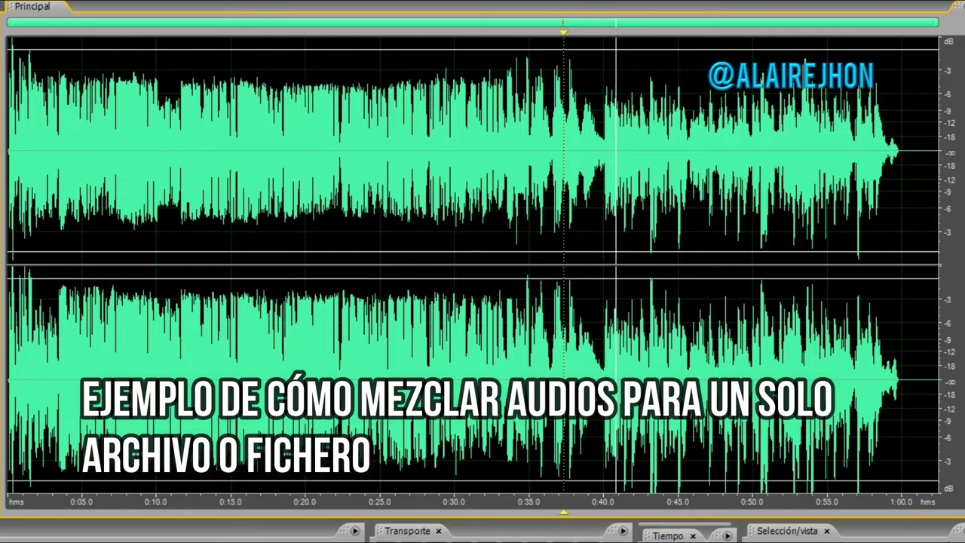
left_click(817, 189)
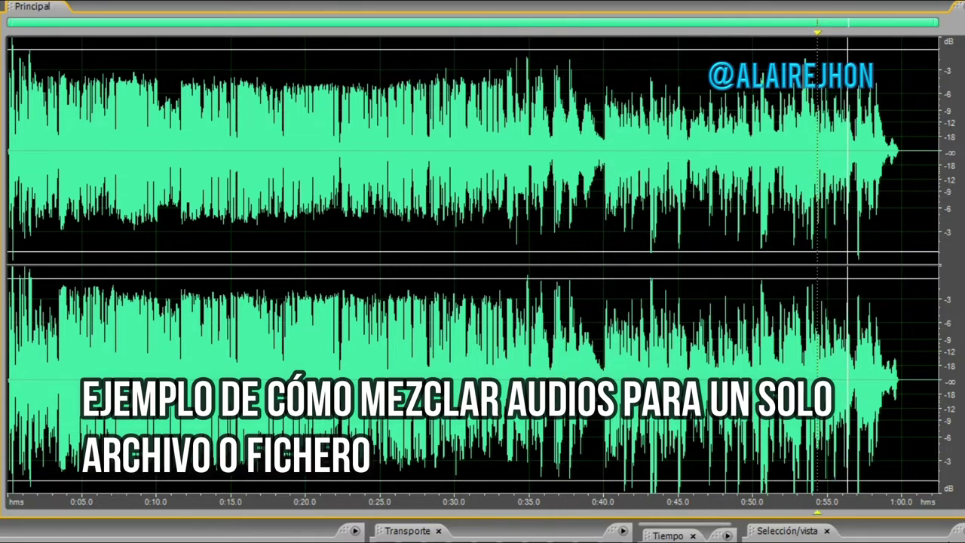
scroll(473, 264, "up", 3)
scroll(473, 264, "down", 2)
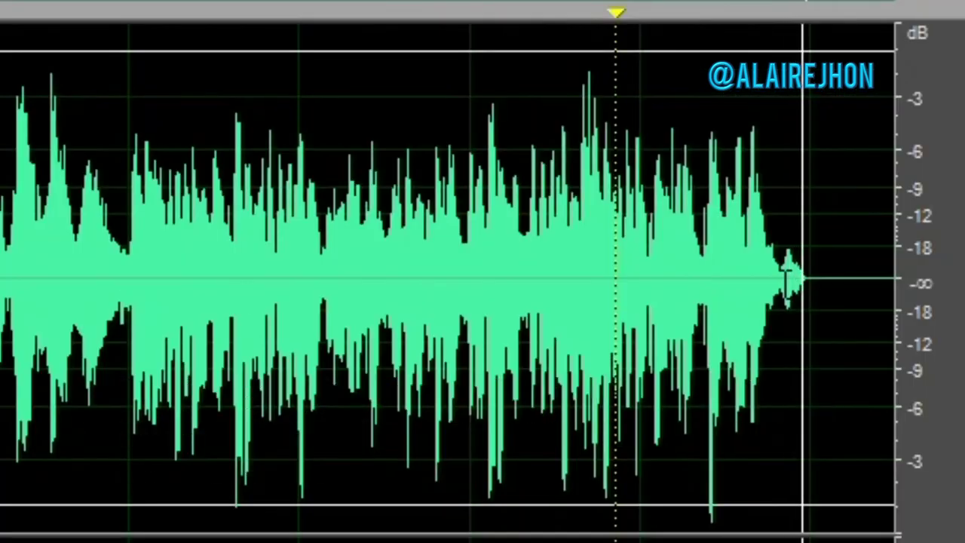
Overlap the file PILOTO_Modo AUTO DJ at 0:59.118, on the promo's fading tail, with a mix paste at volume 100
left_click(888, 151)
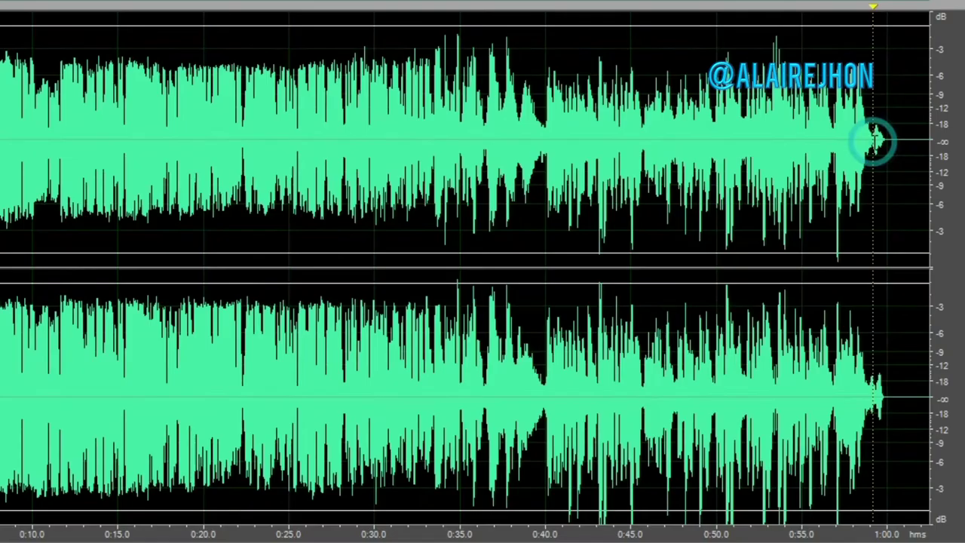
right_click(874, 142)
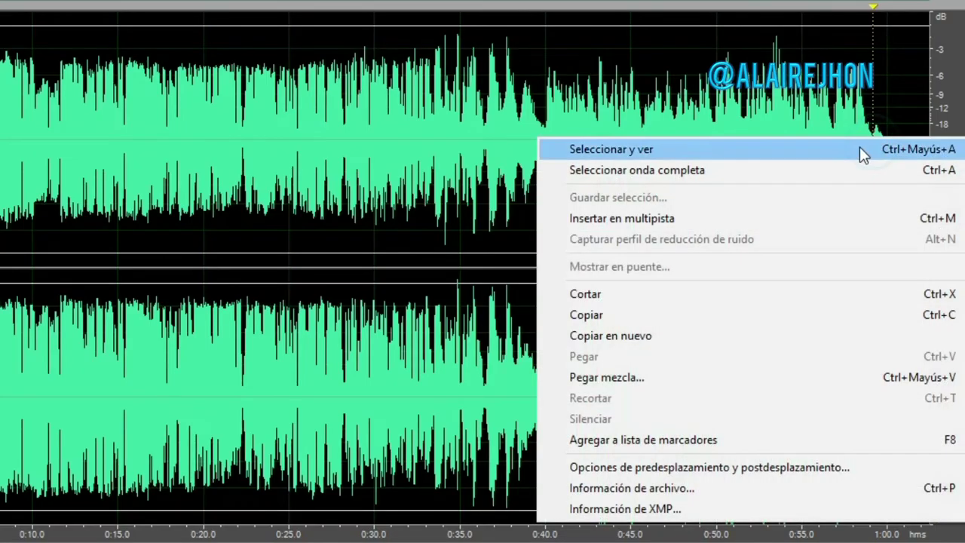
left_click(590, 377)
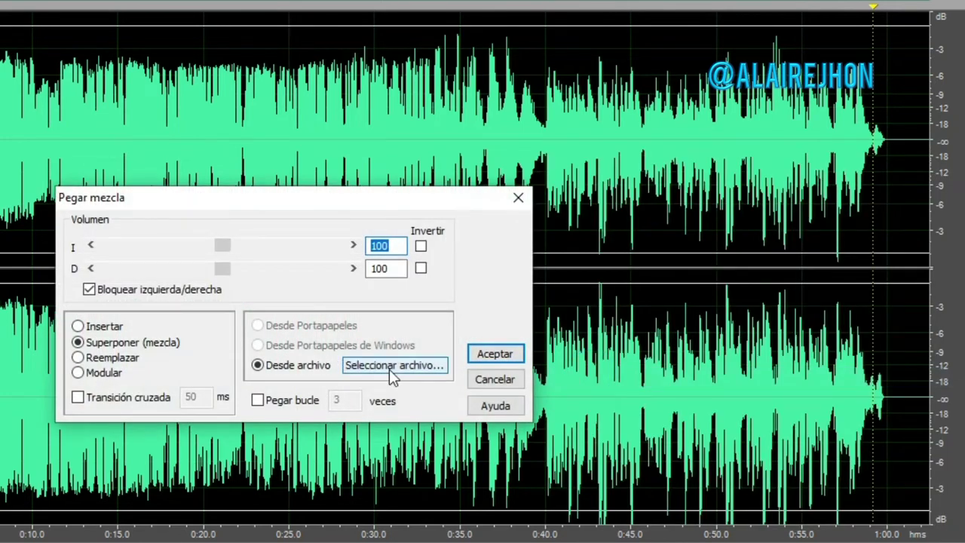
left_click(392, 367)
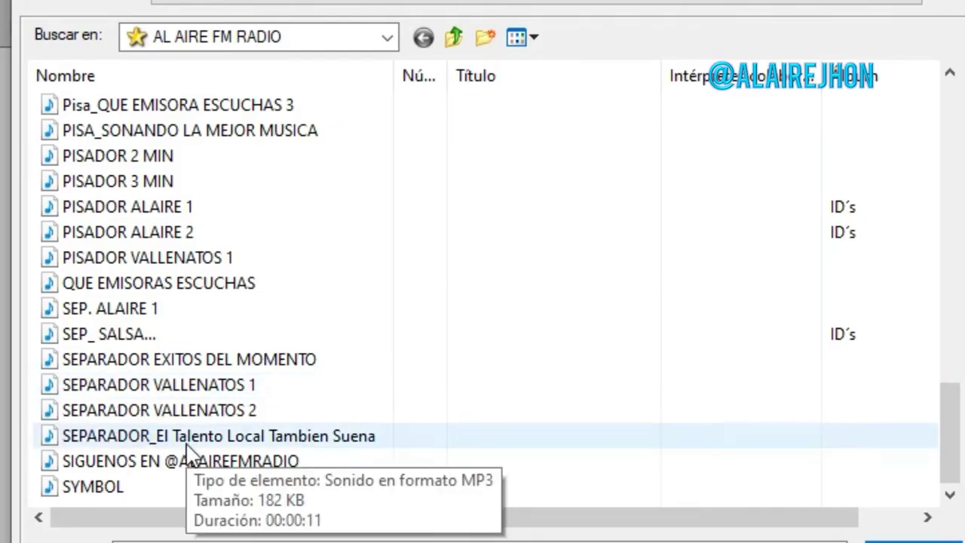
scroll(189, 453, "up", 6)
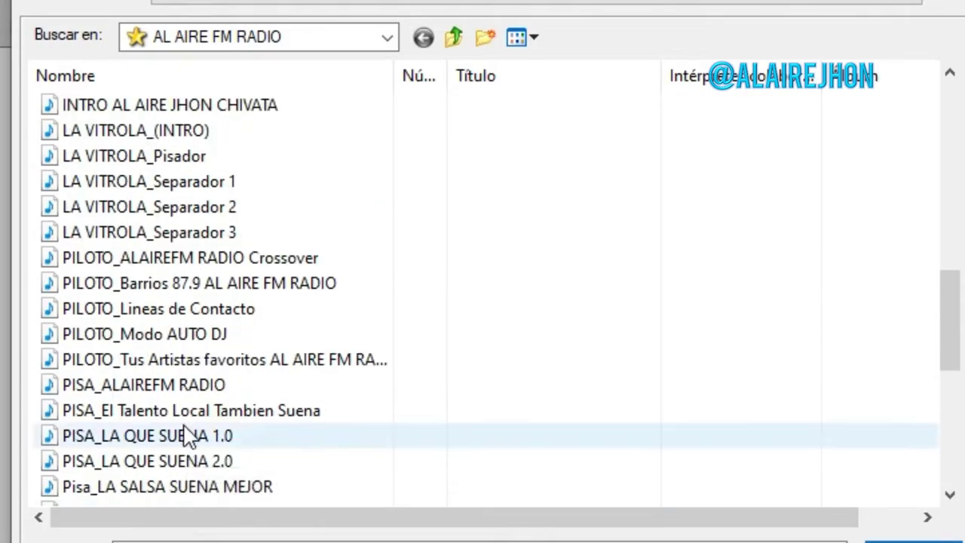
left_click(178, 336)
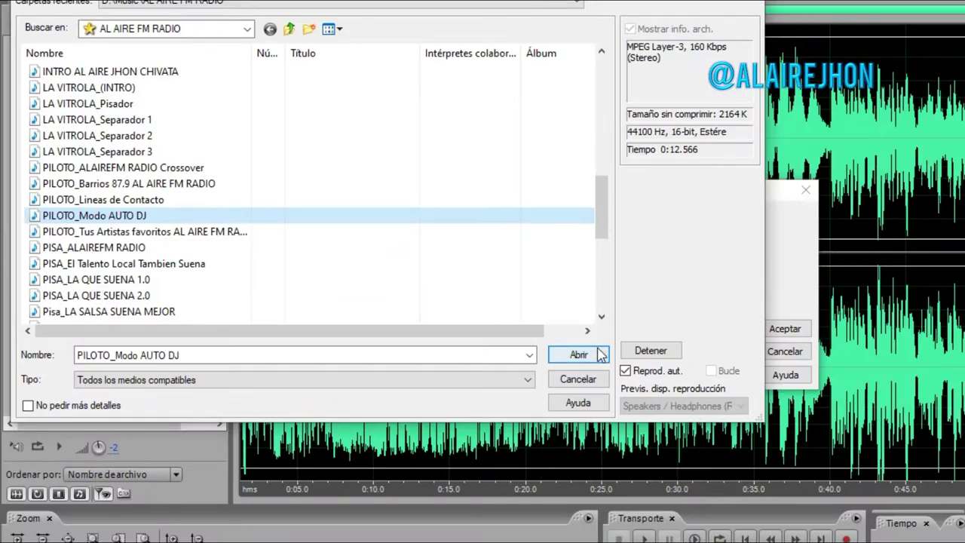
left_click(578, 355)
left_click(785, 328)
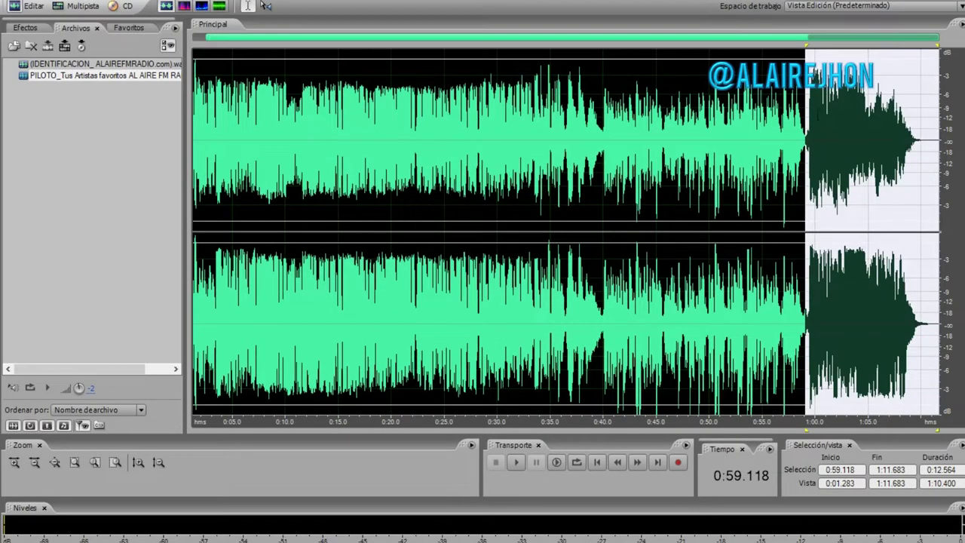
Listen to the join between the promo and PILOTO_Modo AUTO DJ from 0:57.667
left_click(790, 226)
key("space")
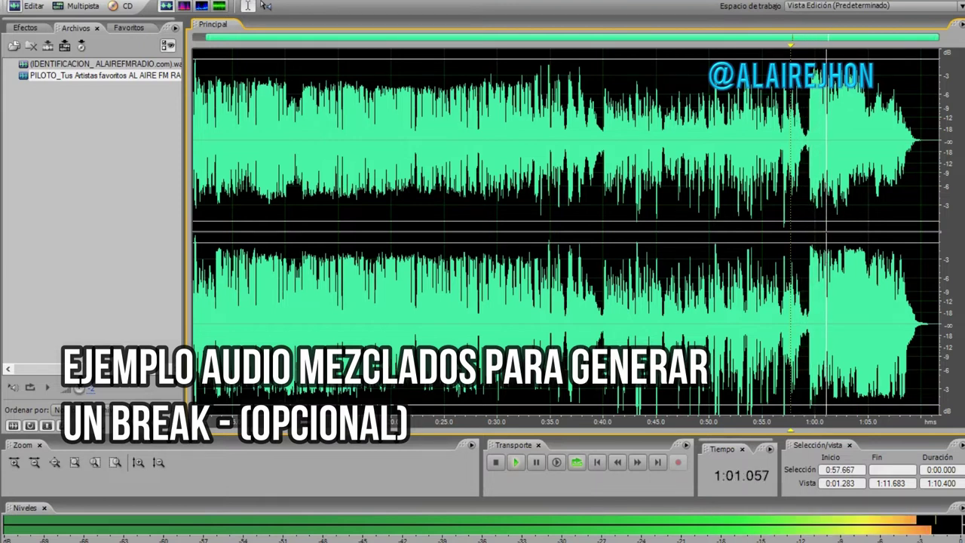
key("minus")
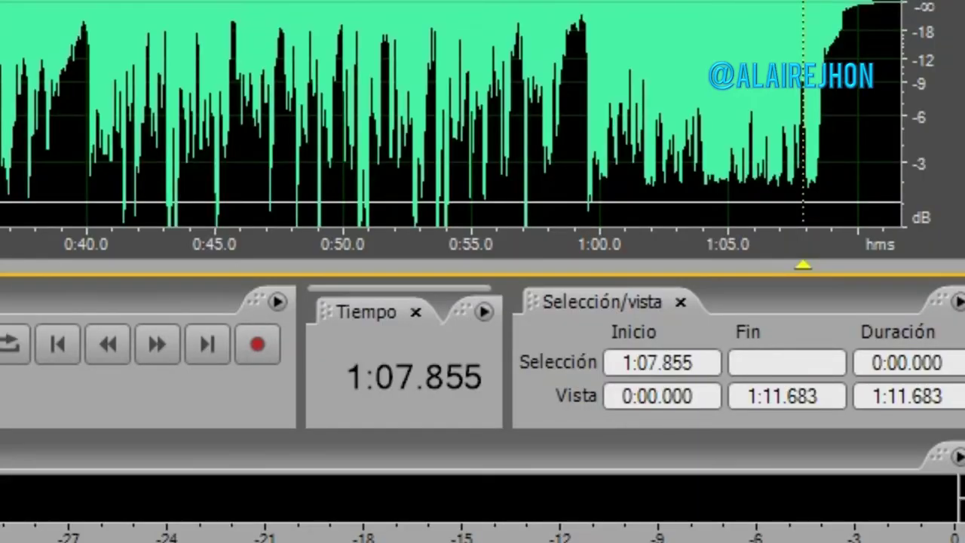
Generate a short silence at the very end of the mixed audio
left_click(837, 113)
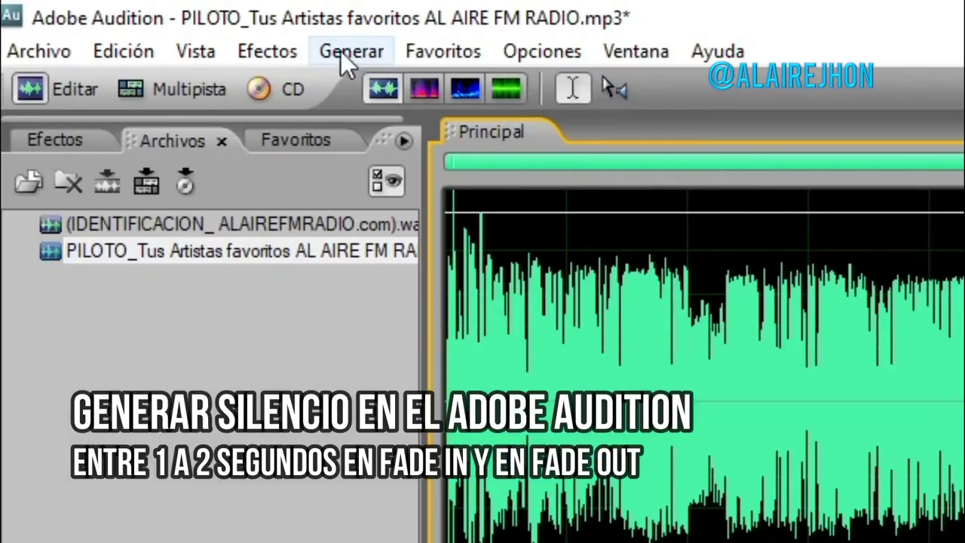
left_click(352, 50)
left_click(377, 88)
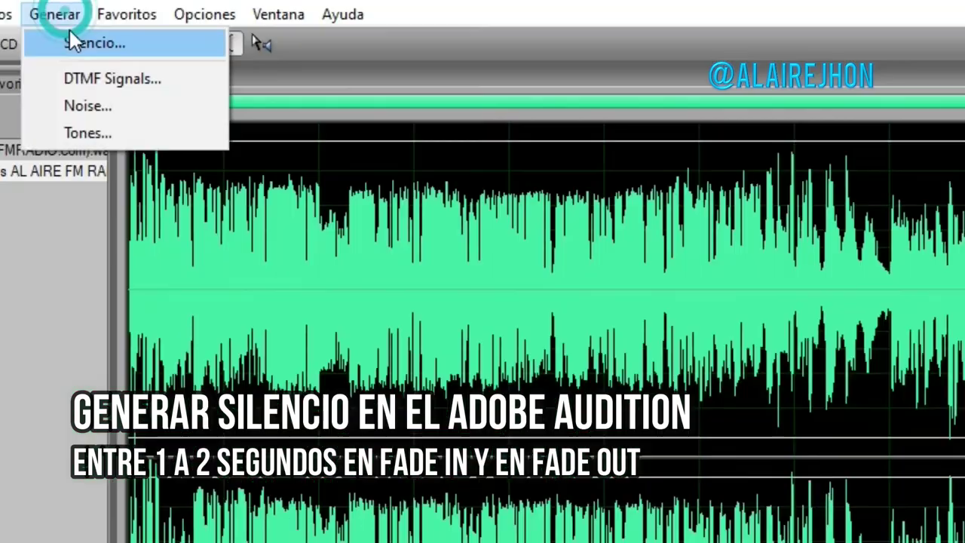
left_click(72, 43)
left_click(596, 248)
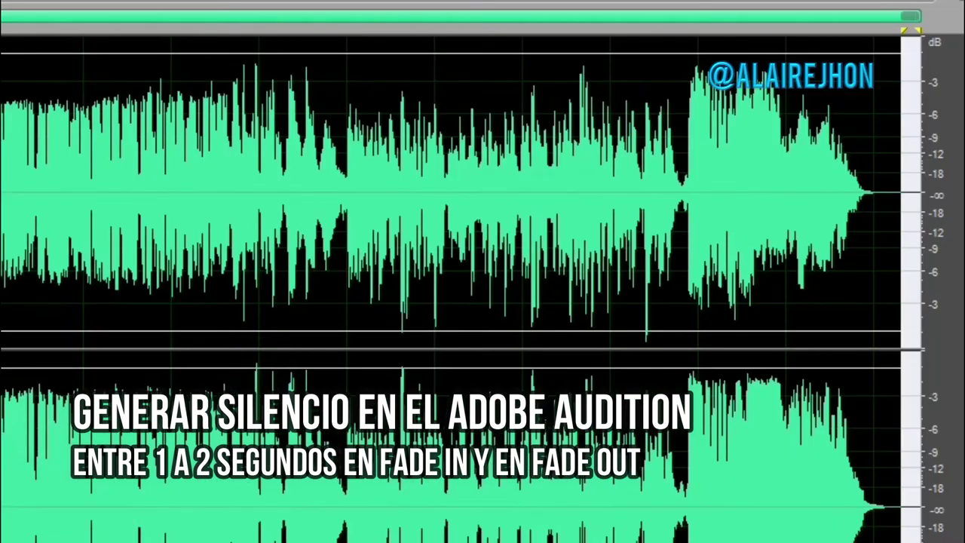
Generate 1 second of silence at the very beginning of the mixed audio
left_click(868, 200)
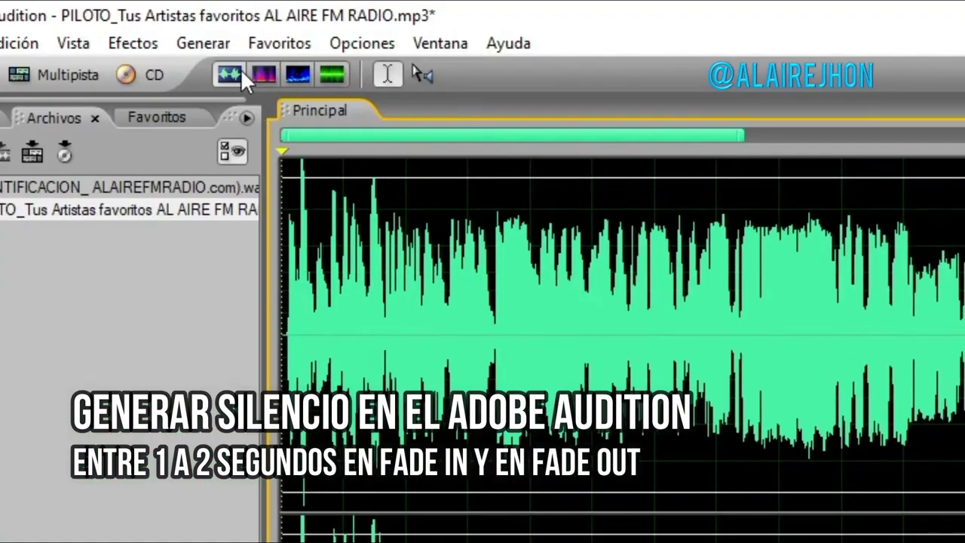
left_click(203, 43)
left_click(243, 71)
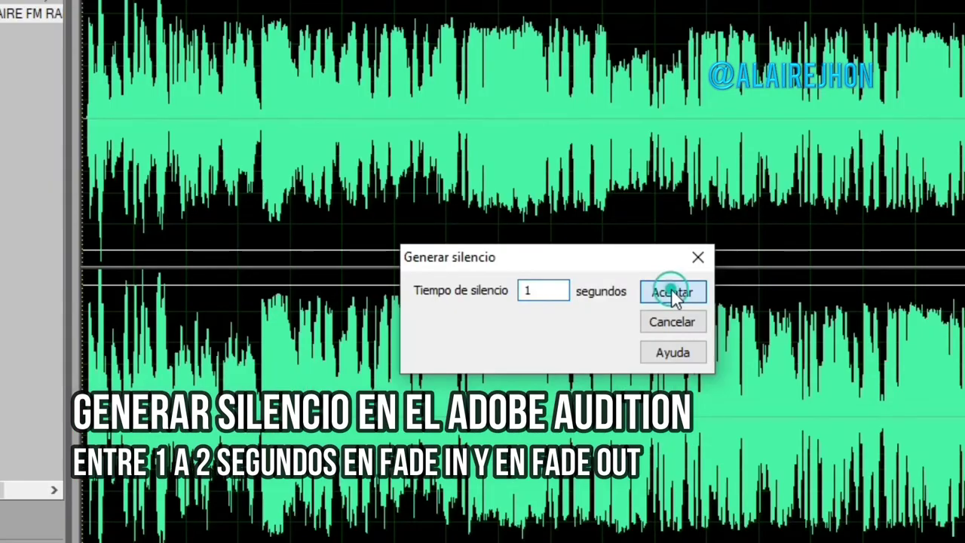
left_click(671, 292)
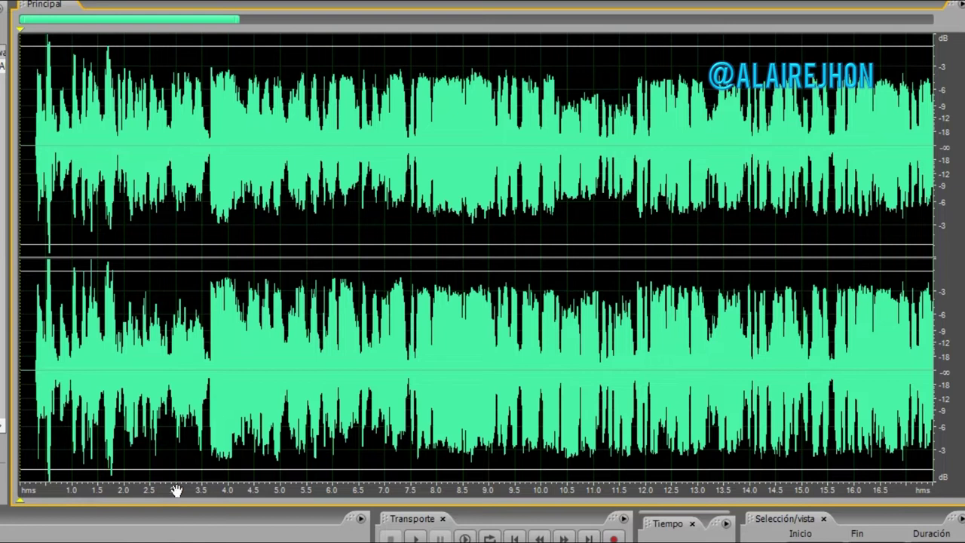
key("backslash")
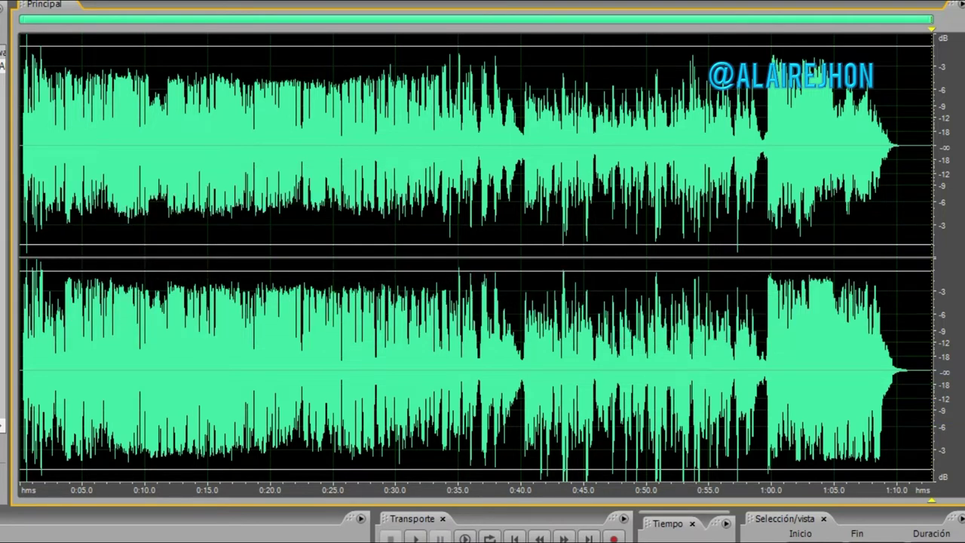
Start saving a copy of the mix in the AUTO DJ folder and begin editing its name at the start of PILOTO_Tus Artistas favoritos AL AIRE FM RADIO
left_click(25, 28)
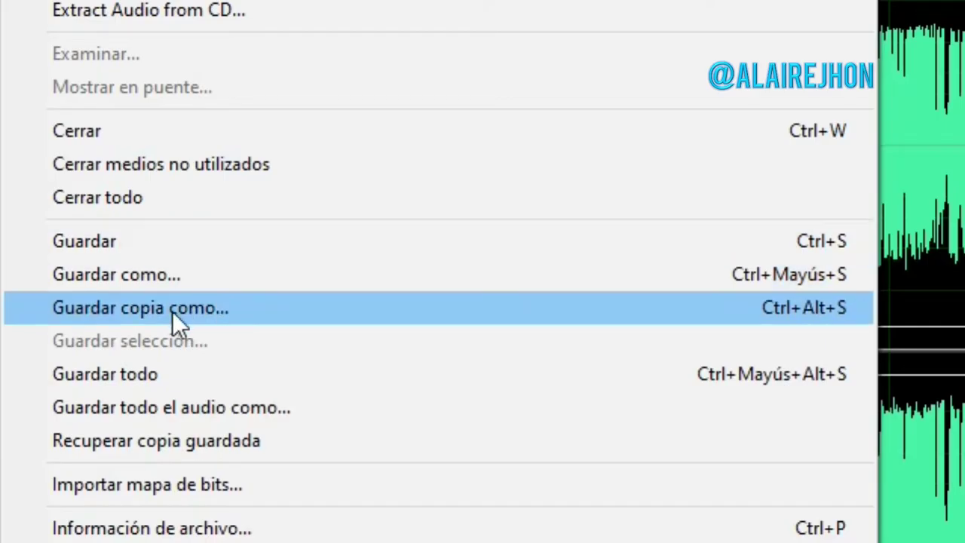
left_click(97, 310)
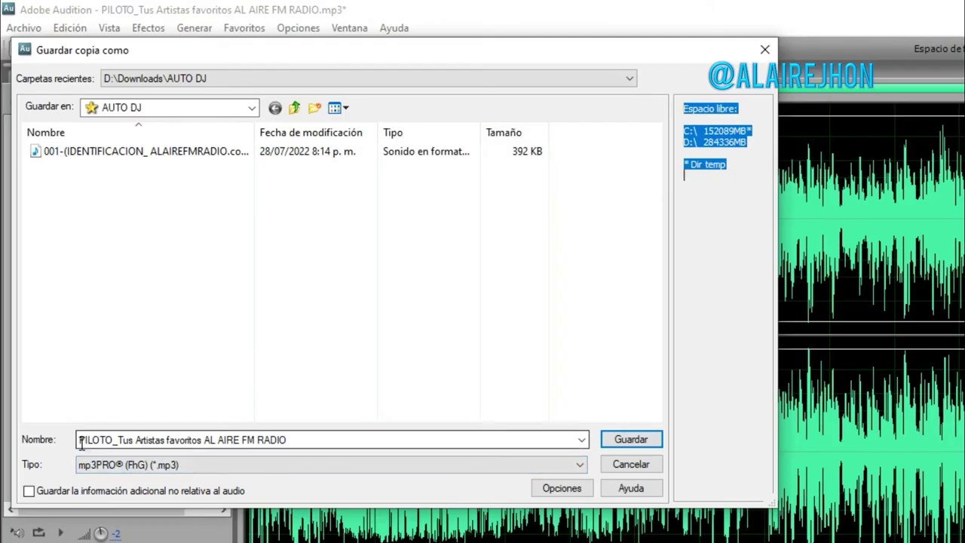
left_click(82, 441)
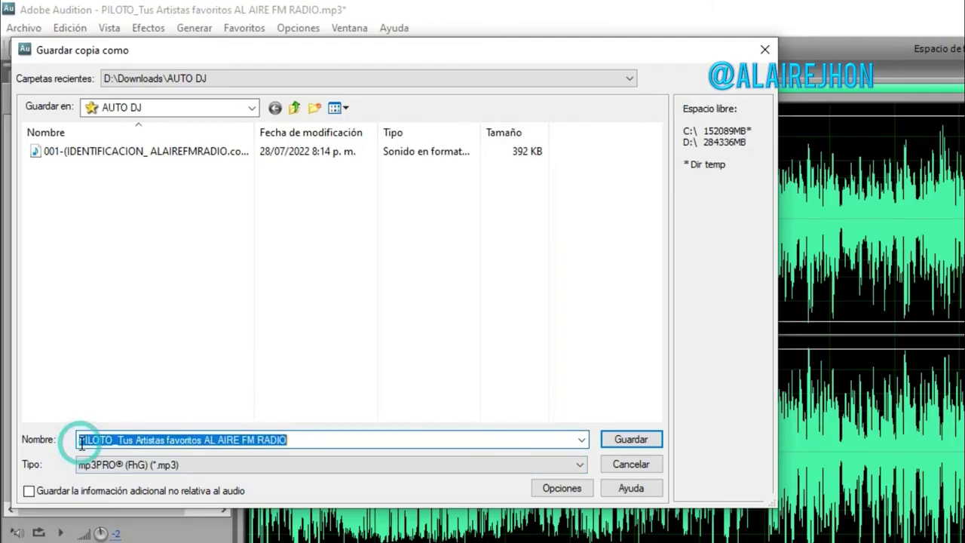
left_click(81, 442)
left_click(80, 441)
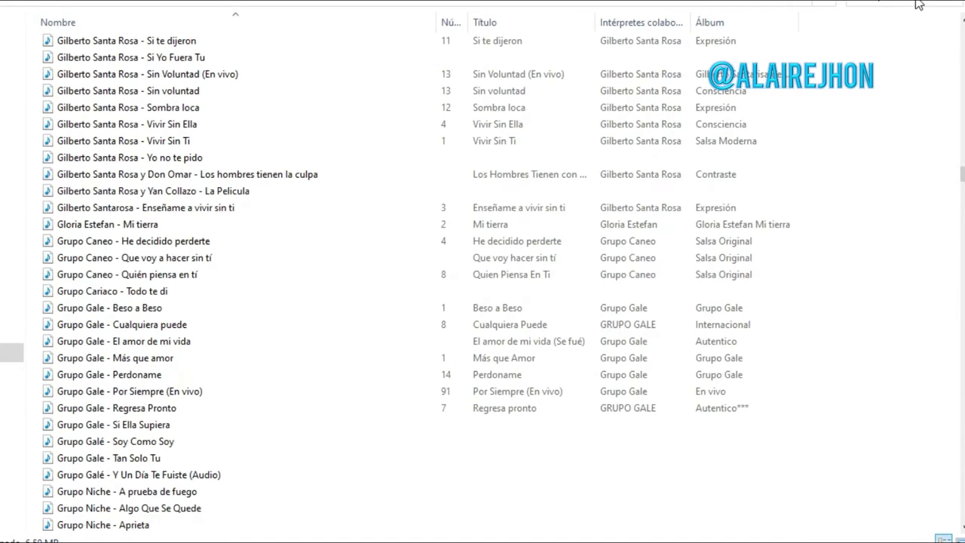
Search the Salsa Moderna folder for Algo Que Se Quede and load the Grupo Niche song into Adobe Audition
left_click(918, 5)
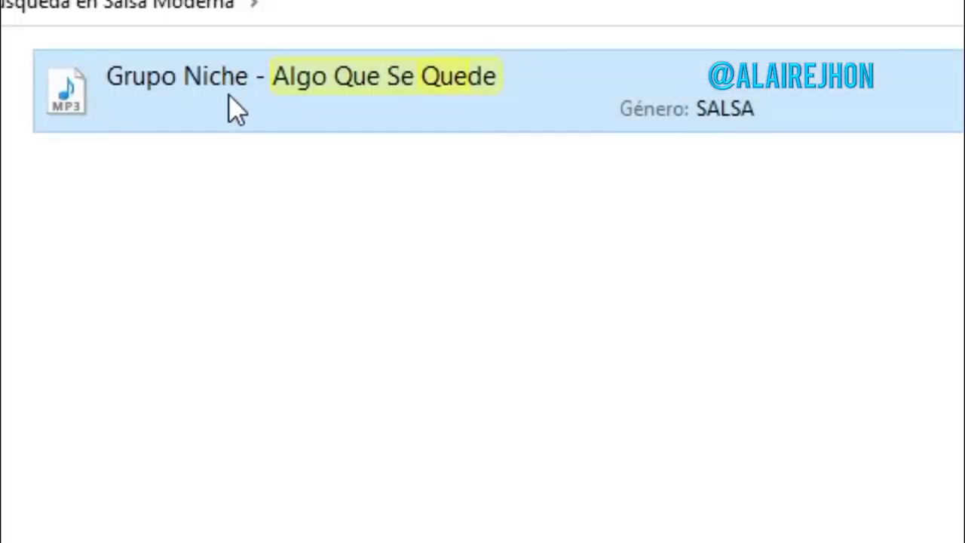
left_click_drag(228, 98, 264, 539)
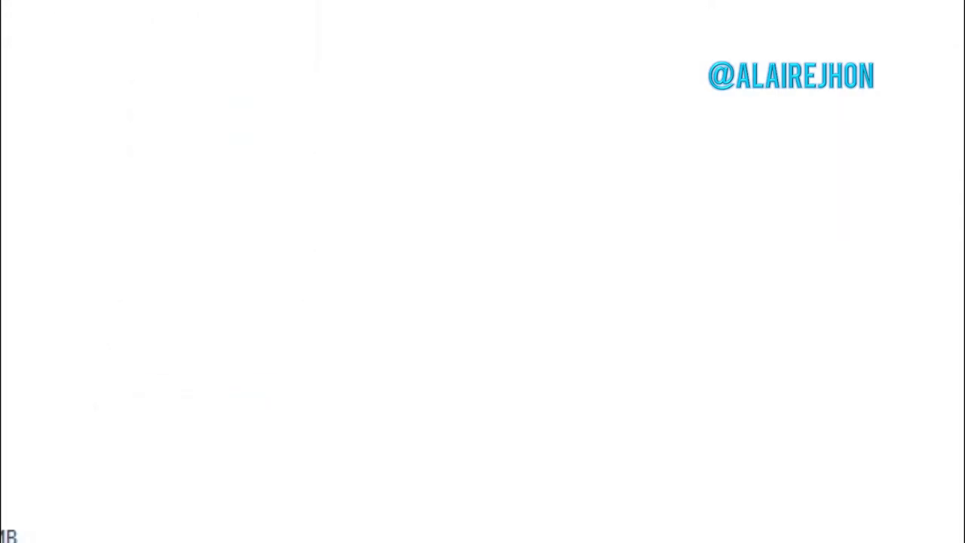
left_click_drag(264, 539, 181, 482)
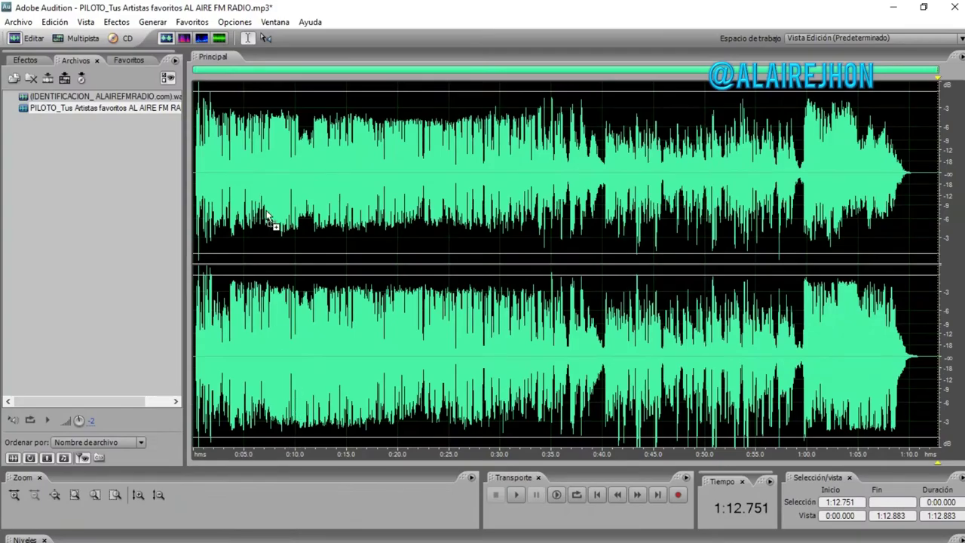
left_click_drag(265, 215, 266, 215)
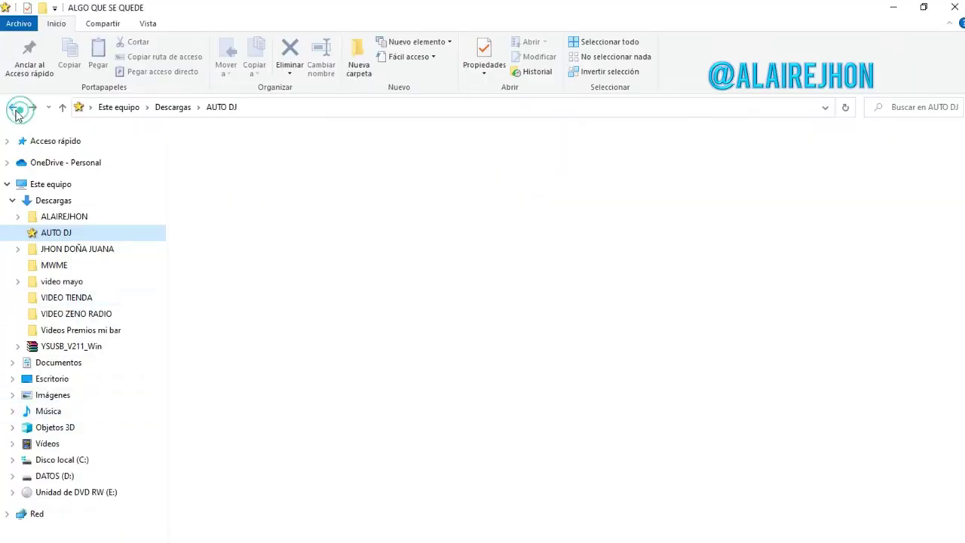
Copy the Grupo Niche - Algo Que Se Quede file from the search results into the AUTO DJ folder
right_click(271, 145)
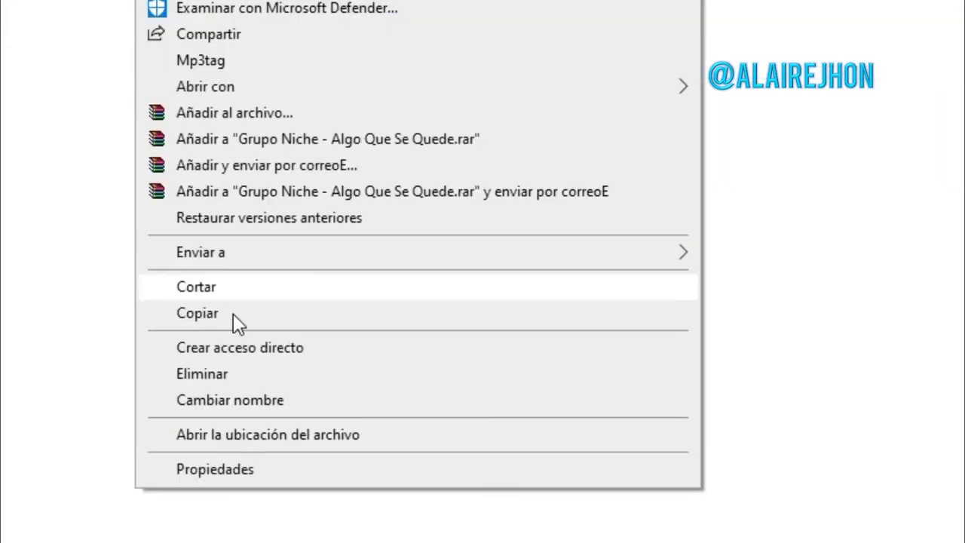
left_click(323, 286)
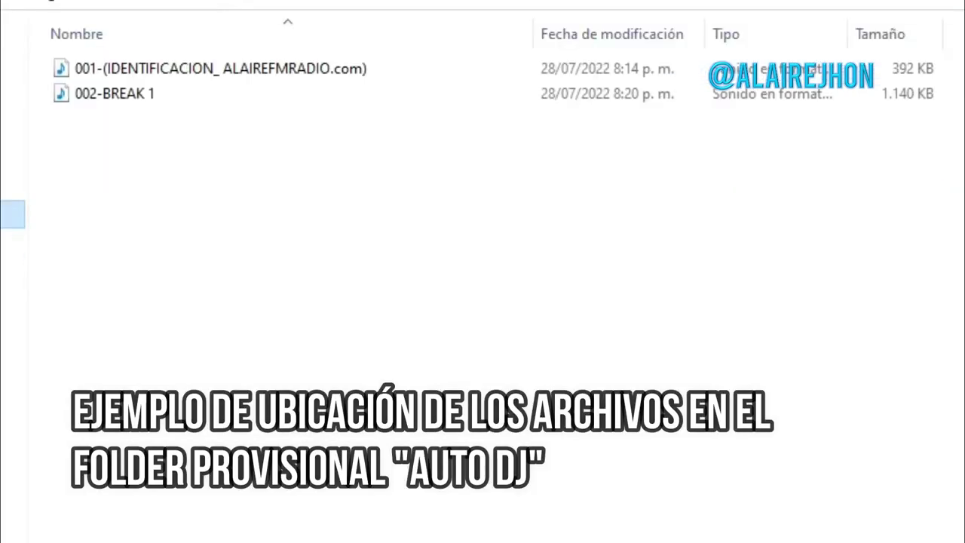
right_click(284, 238)
left_click(362, 399)
Rename the copied song in the AUTO DJ folder as 003-Grupo Niche - Algo Que Se Quede
right_click(142, 119)
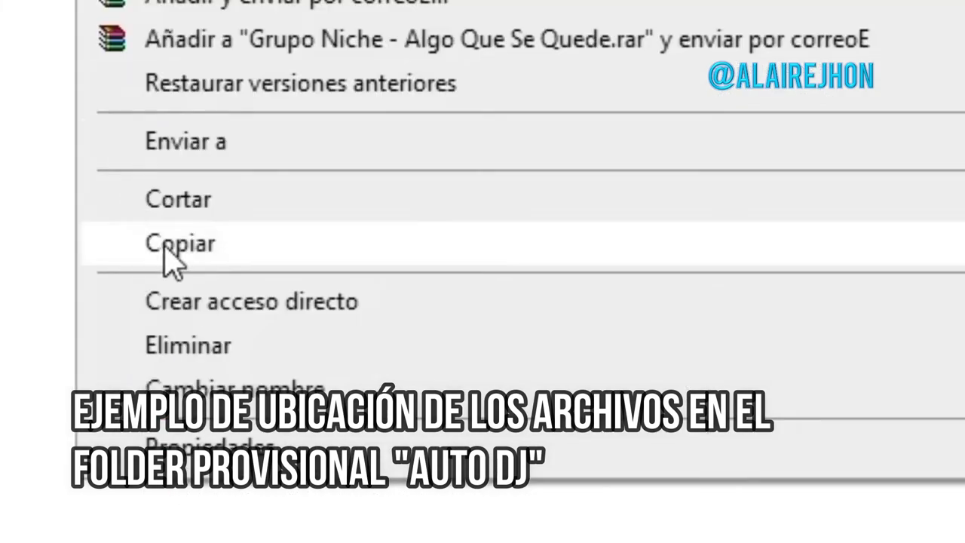
left_click(203, 386)
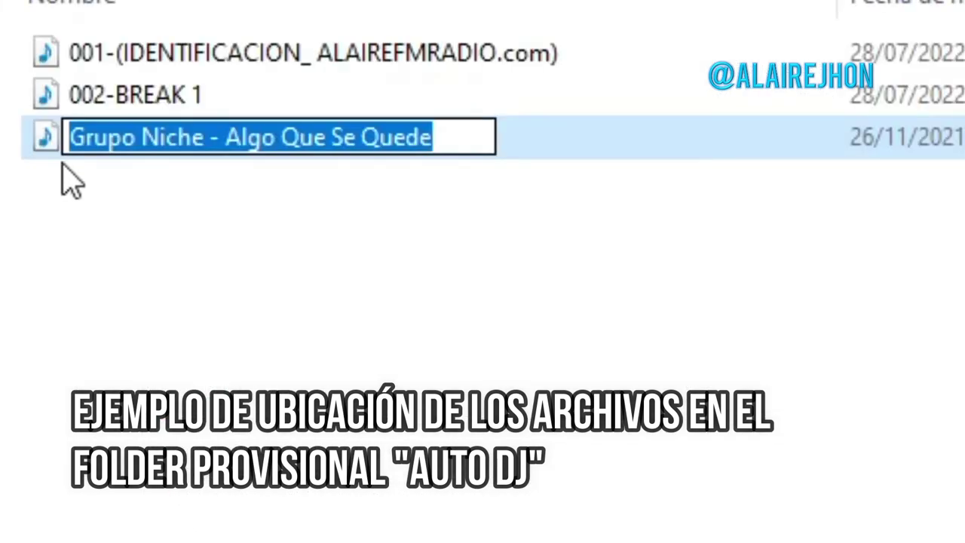
left_click(81, 146)
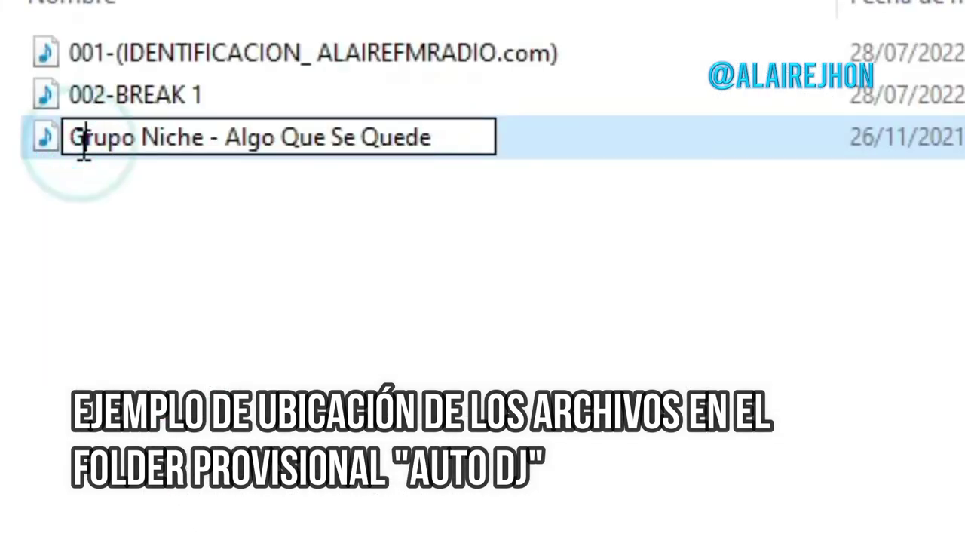
left_click(78, 147)
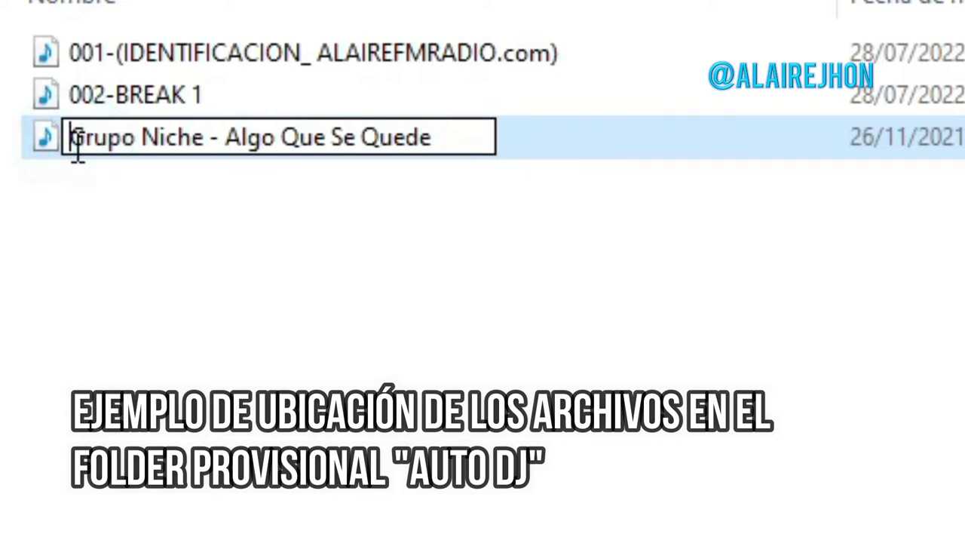
type("003-")
left_click(142, 283)
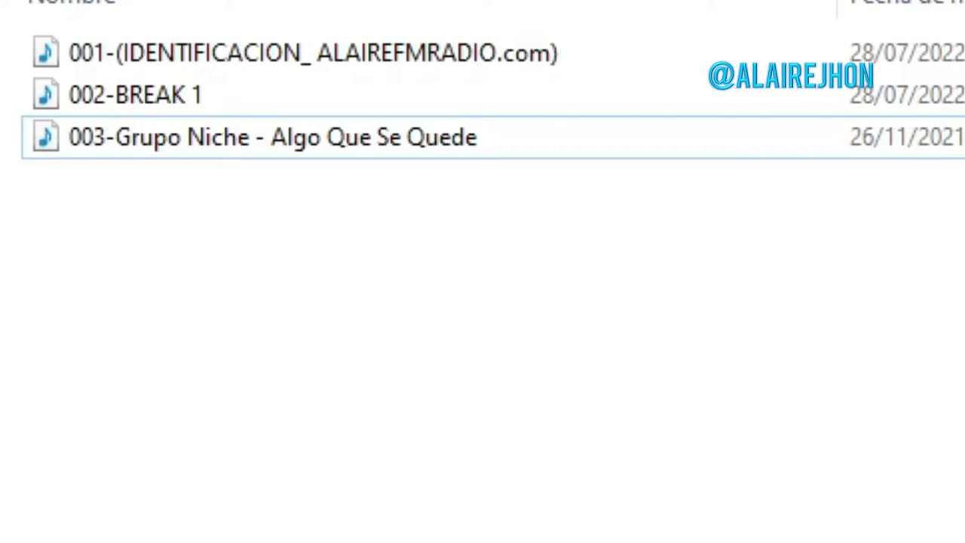
Open the song's waveform in Adobe Audition and generate 1 second of silence at its very beginning
double_click(153, 166)
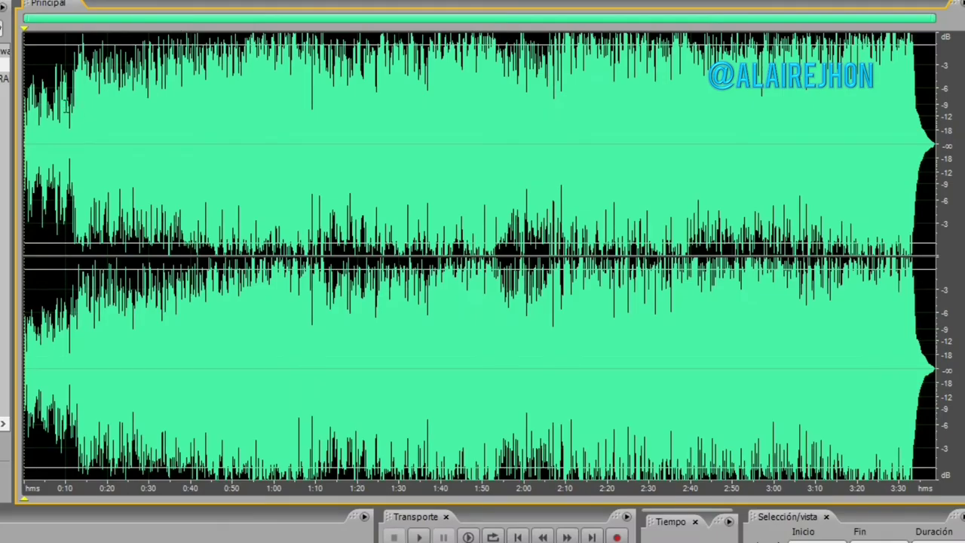
key("space")
scroll(74, 257, "up", 3)
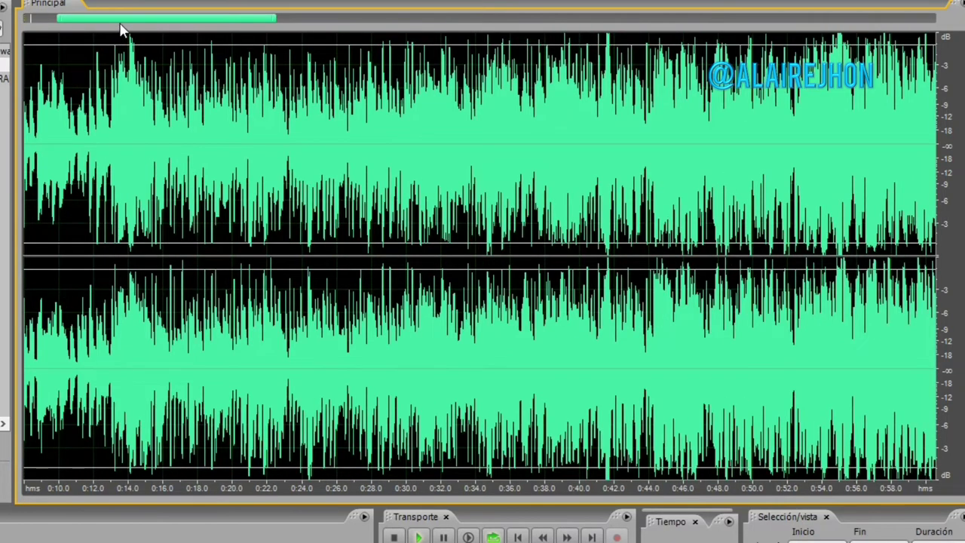
left_click_drag(75, 20, 42, 20)
key("space")
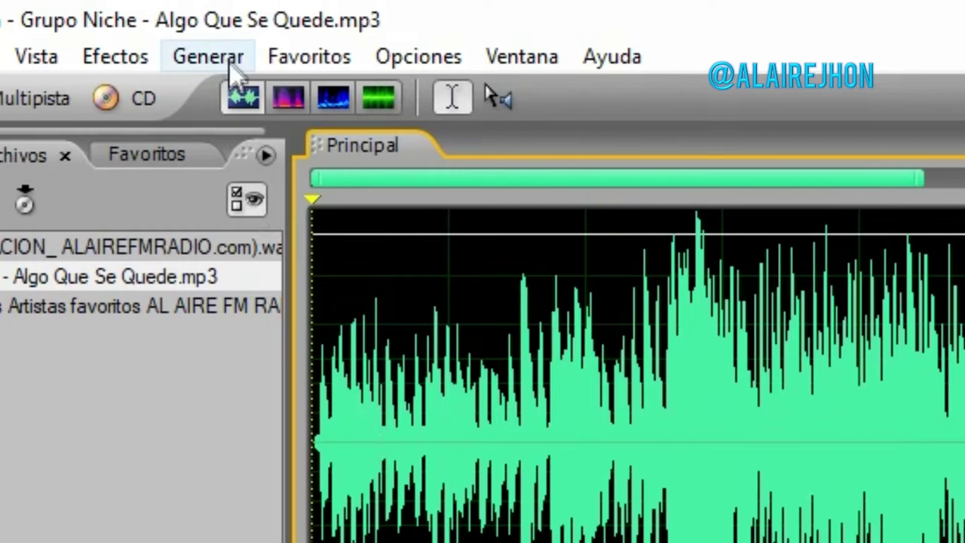
left_click(228, 54)
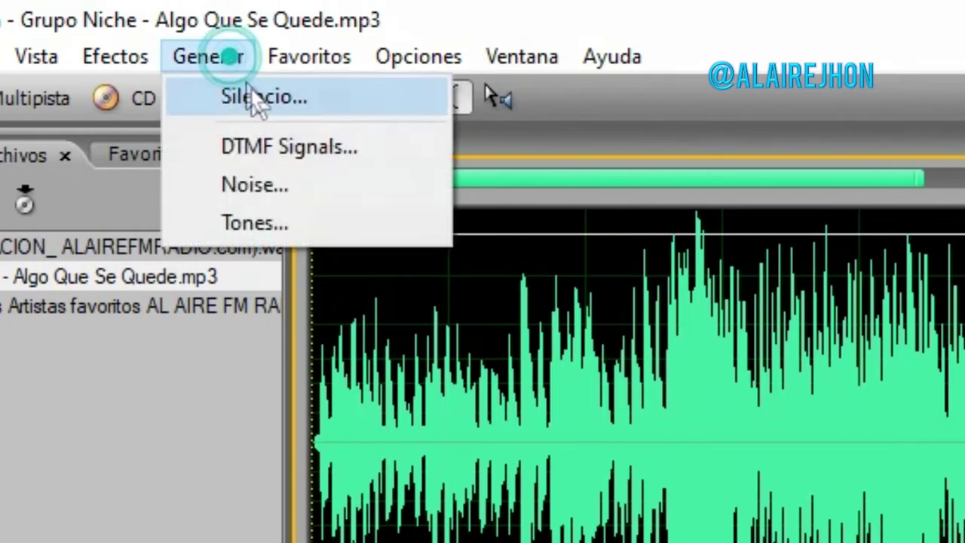
left_click(262, 98)
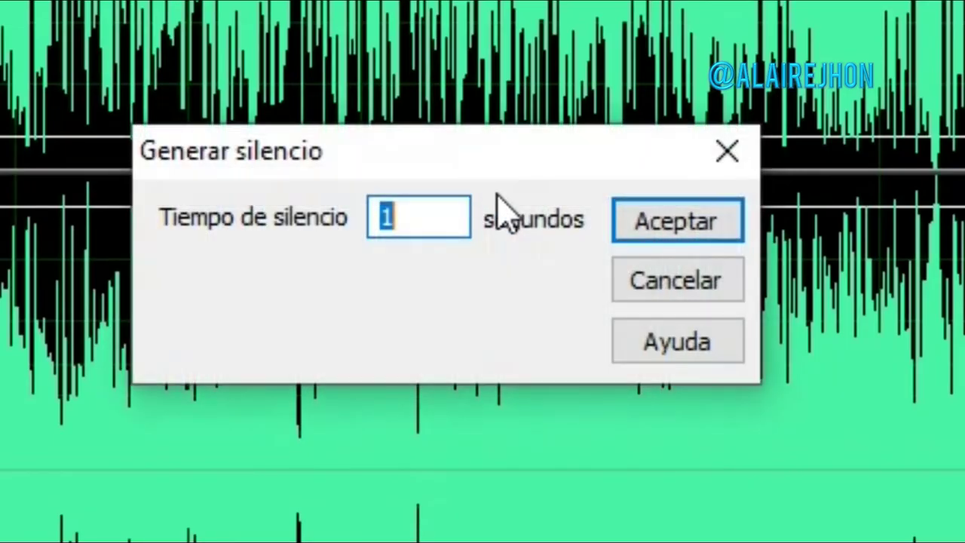
left_click(677, 222)
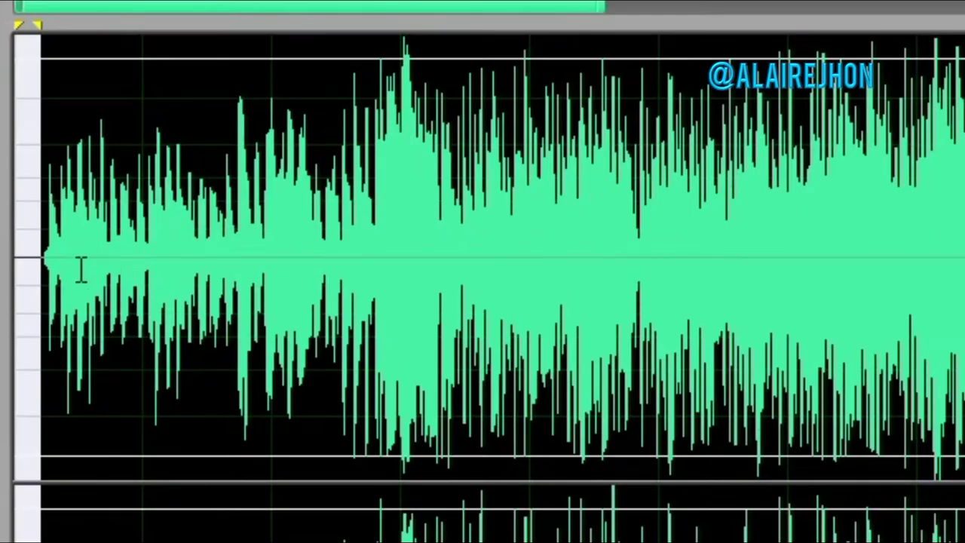
Listen to the opening of the song and place the cursor at 0:02.000, just after the vocal-free start begins
left_click(64, 258)
key("space")
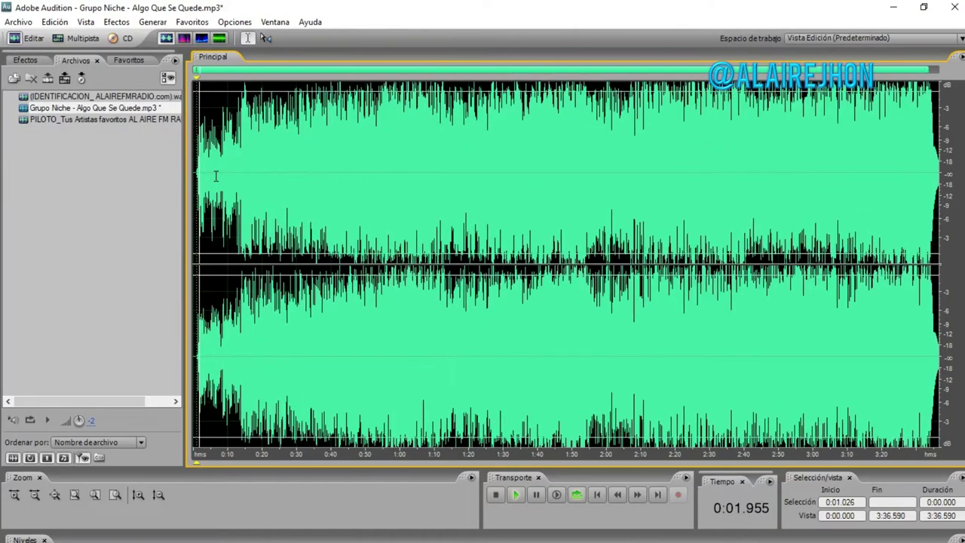
left_click(204, 162)
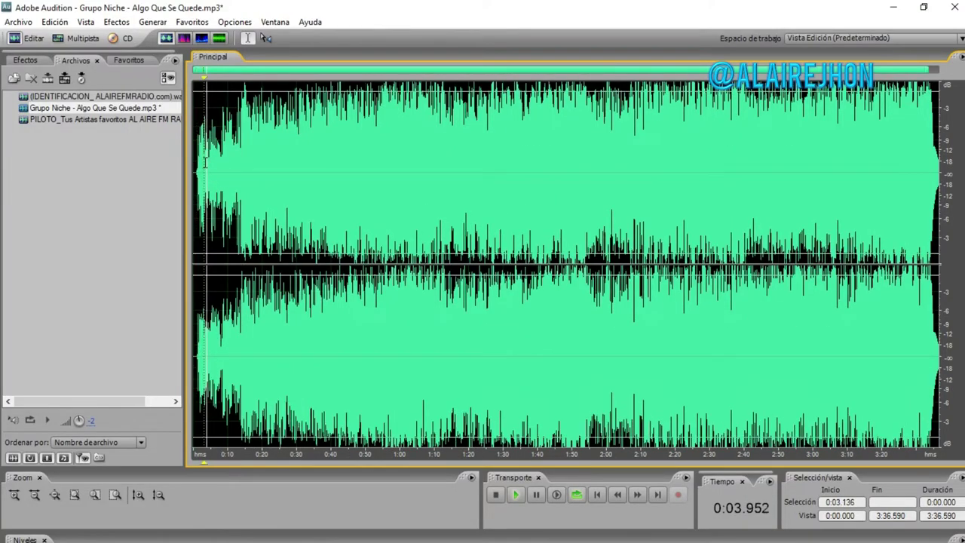
key("space")
left_click(202, 162)
key("space")
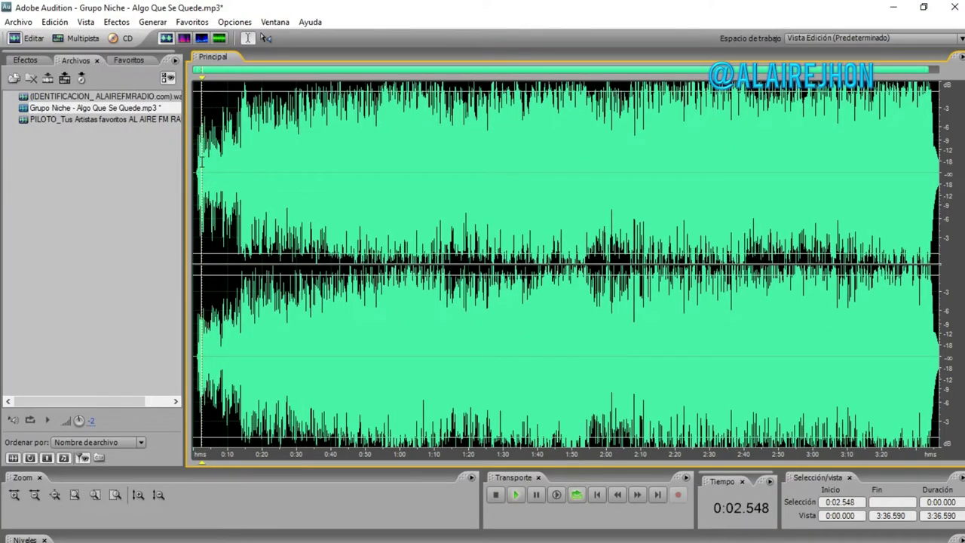
key("space")
left_click(200, 171)
scroll(202, 171, "up", 2)
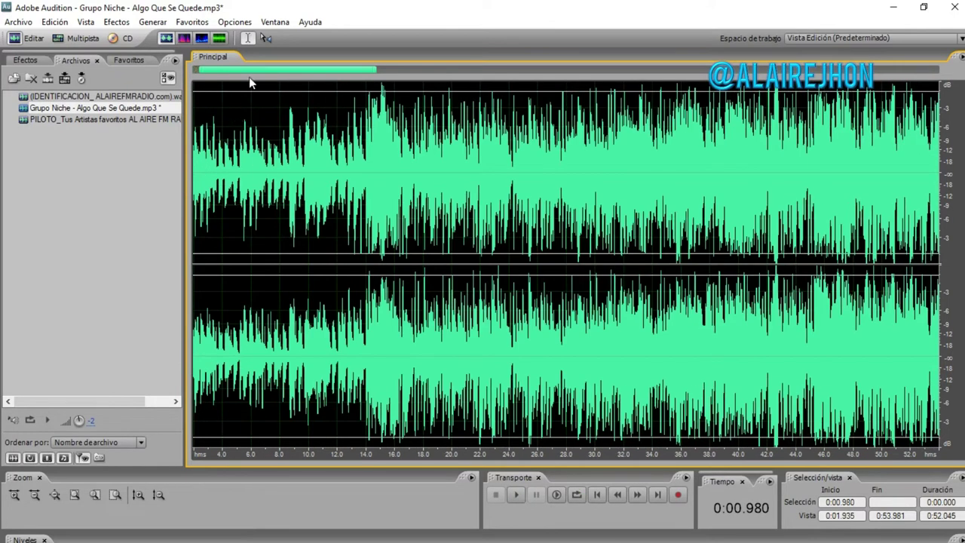
left_click_drag(251, 69, 230, 67)
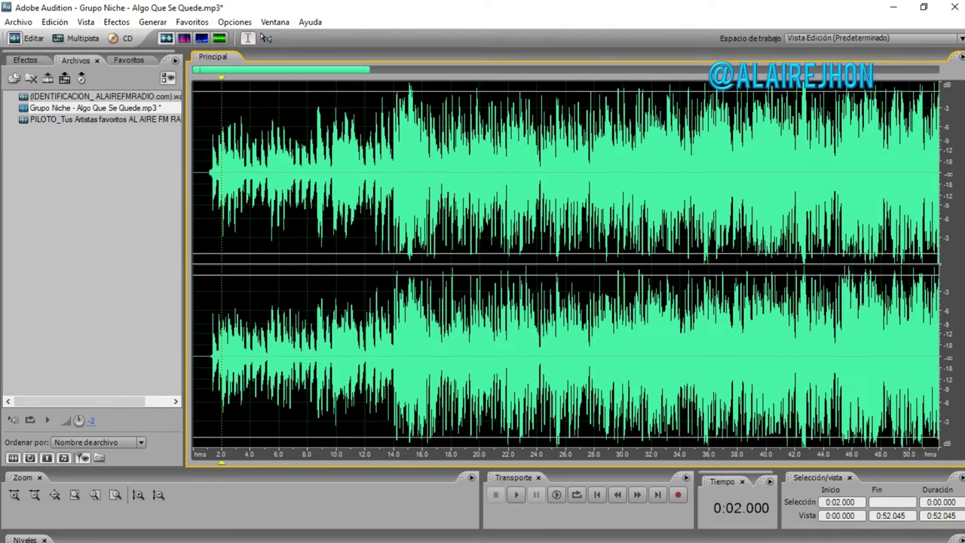
scroll(211, 173, "down", 3)
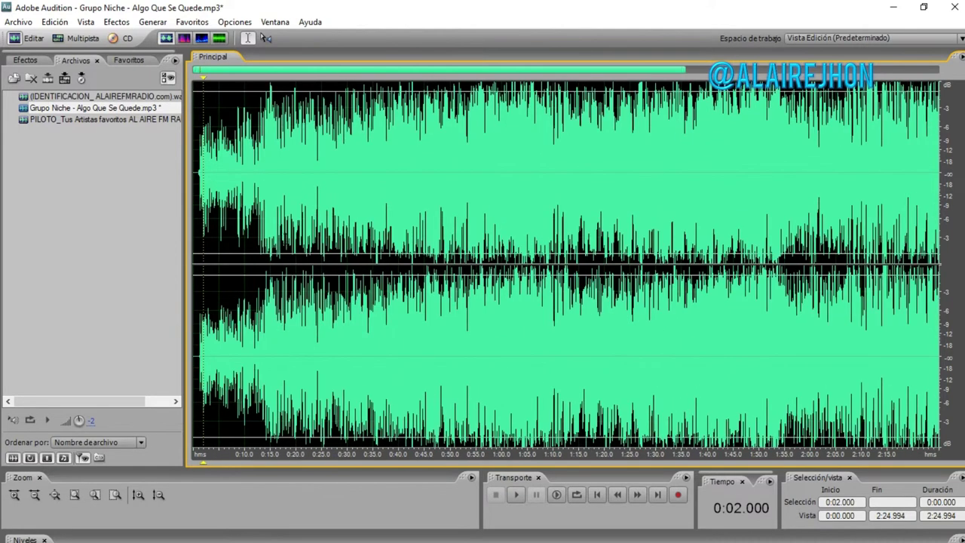
scroll(710, 195, "down", 2)
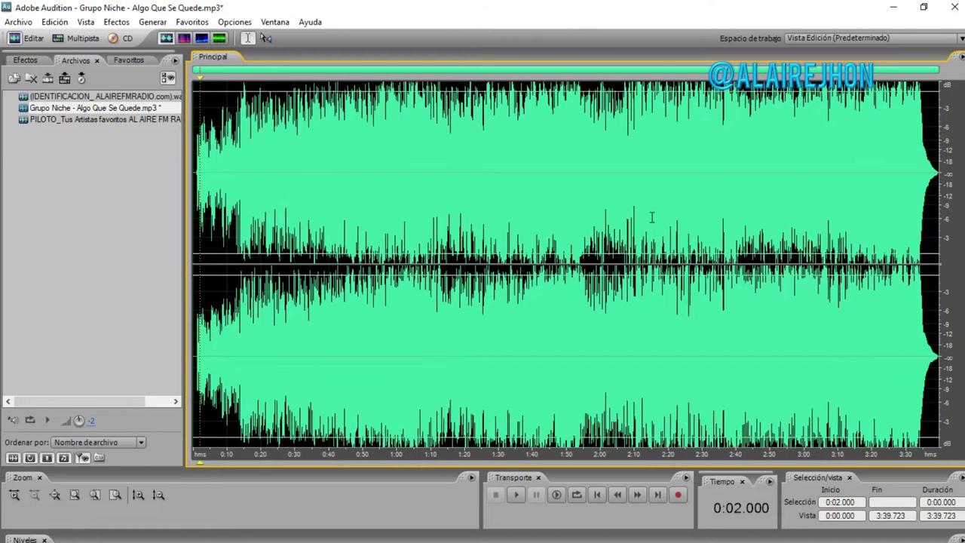
scroll(290, 179, "up", 3)
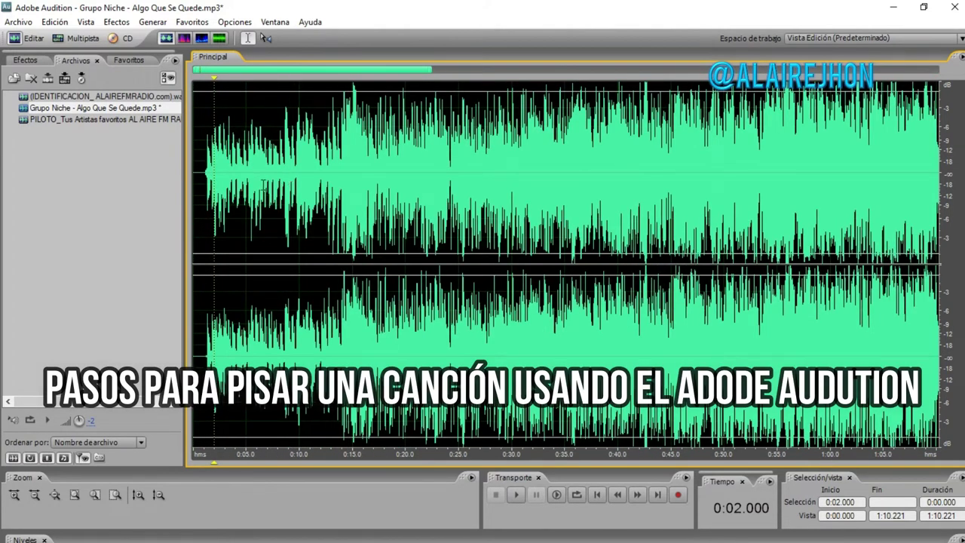
scroll(253, 190, "down", 2)
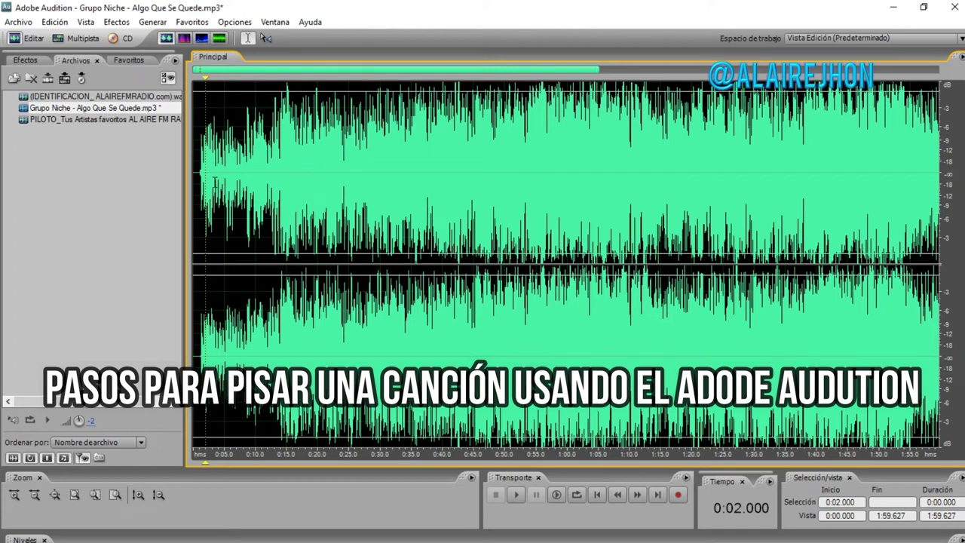
scroll(214, 182, "down", 2)
Mix-paste the file Pisa_QUE EMISORA ESCUCHAS 3 over the song at 0:02.000 in overlap mode with both volumes at 100
scroll(214, 182, "up", 3)
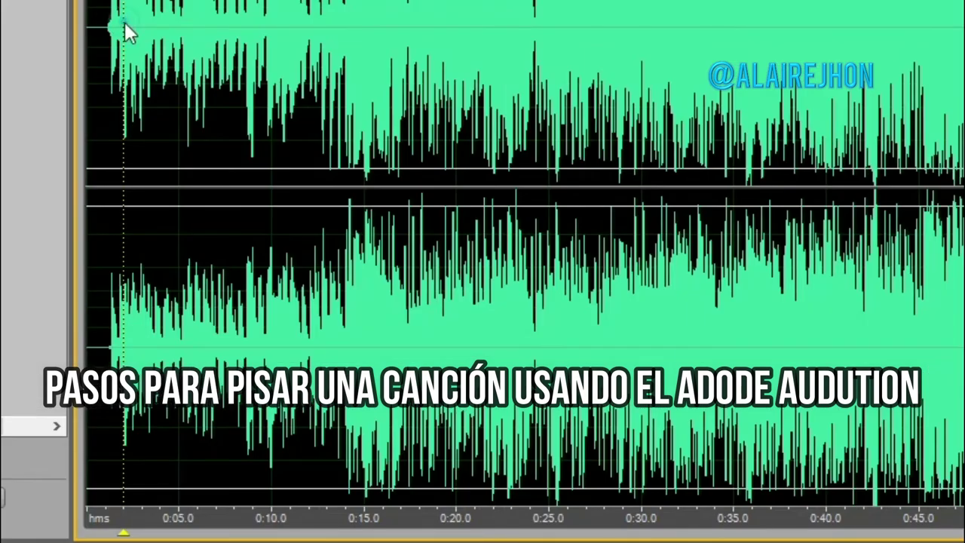
right_click(125, 22)
left_click(245, 320)
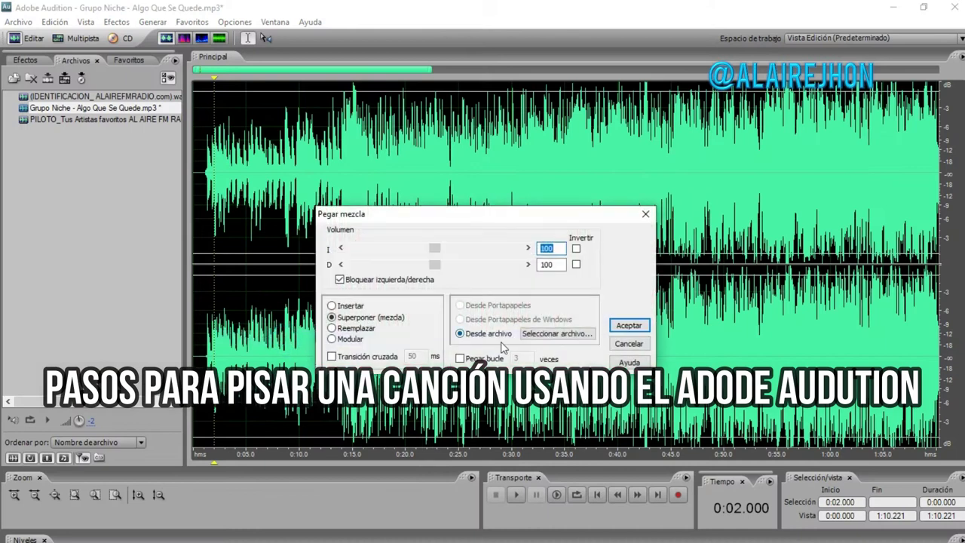
left_click(556, 334)
scroll(269, 204, "down", 10)
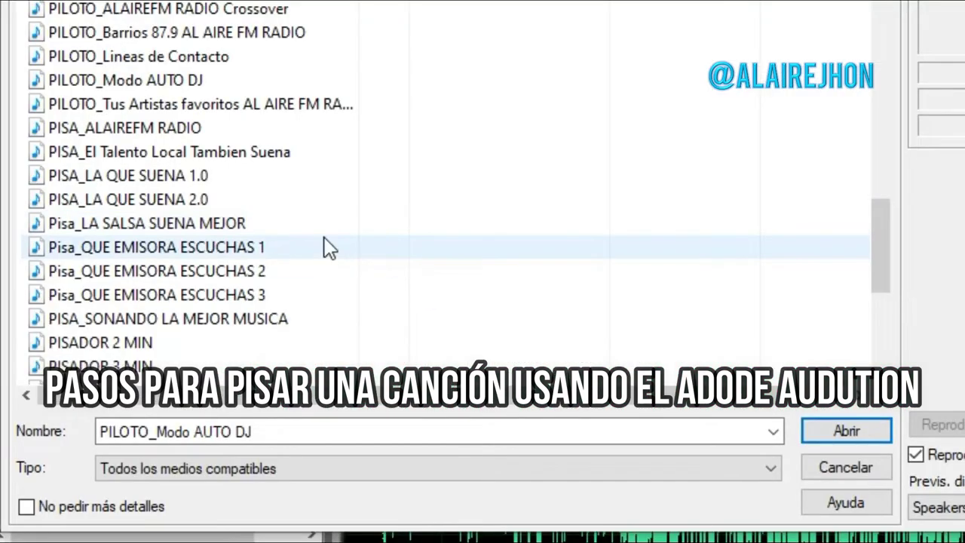
left_click(258, 301)
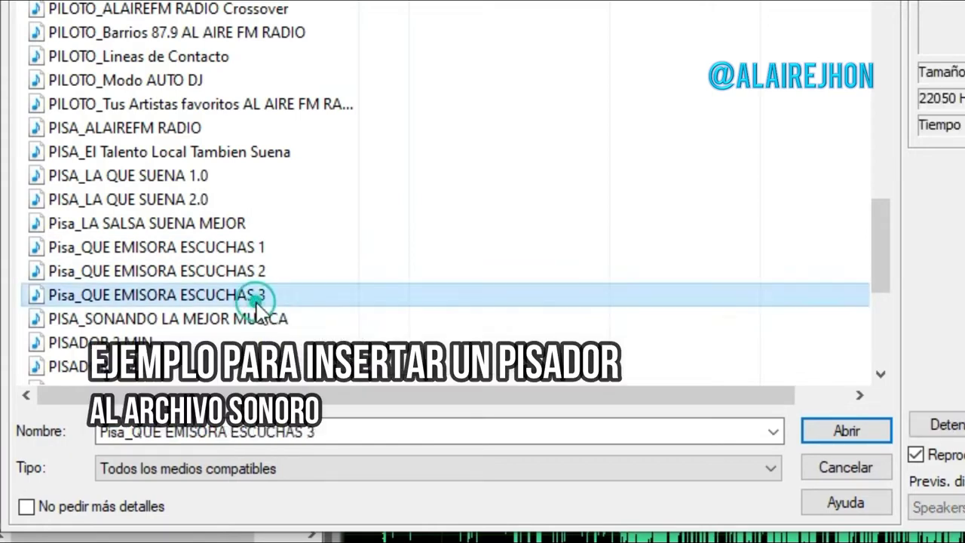
left_click(823, 439)
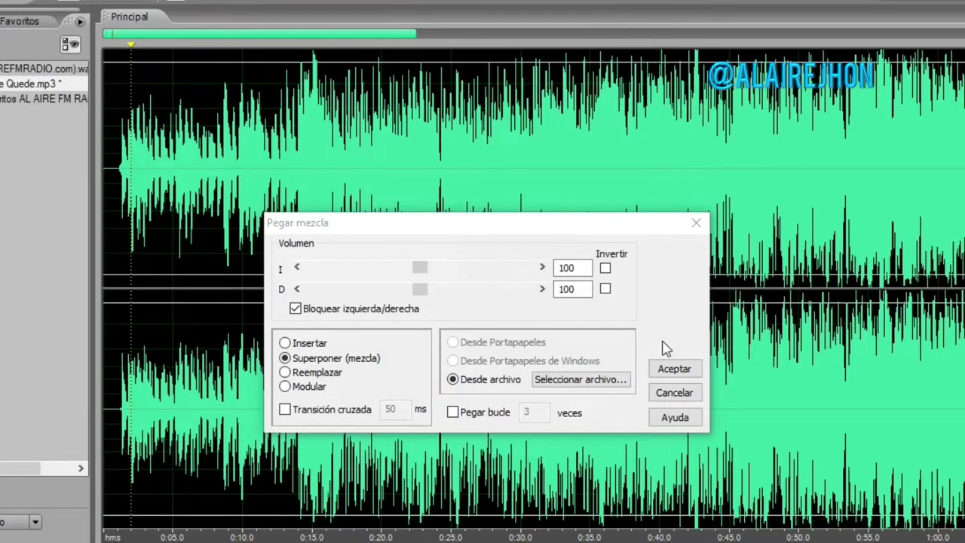
left_click(675, 370)
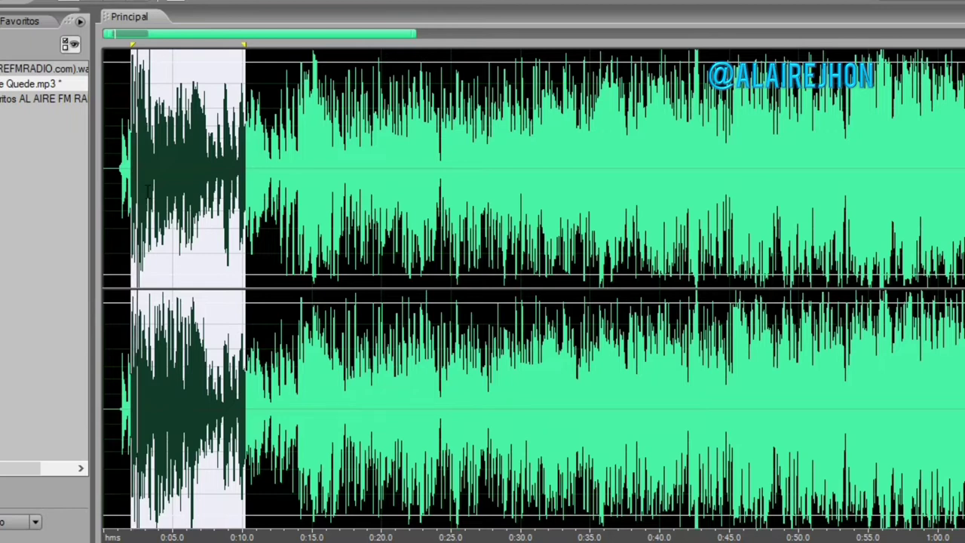
Listen to the overlaid jingle in the song's opening and place the cursor near its end, at about 0:08
left_click(181, 188)
scroll(194, 189, "down", 3)
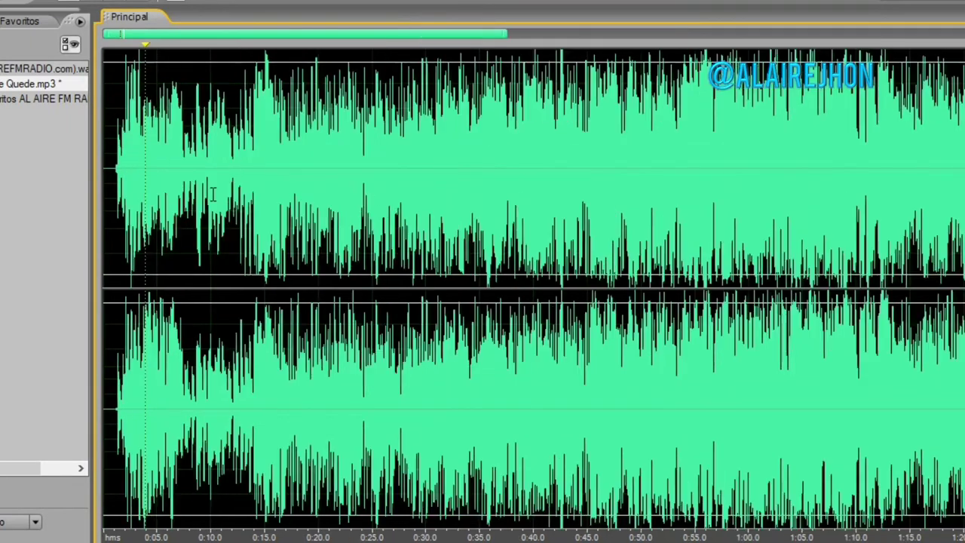
scroll(197, 136, "up", 2)
scroll(247, 36, "down", 4)
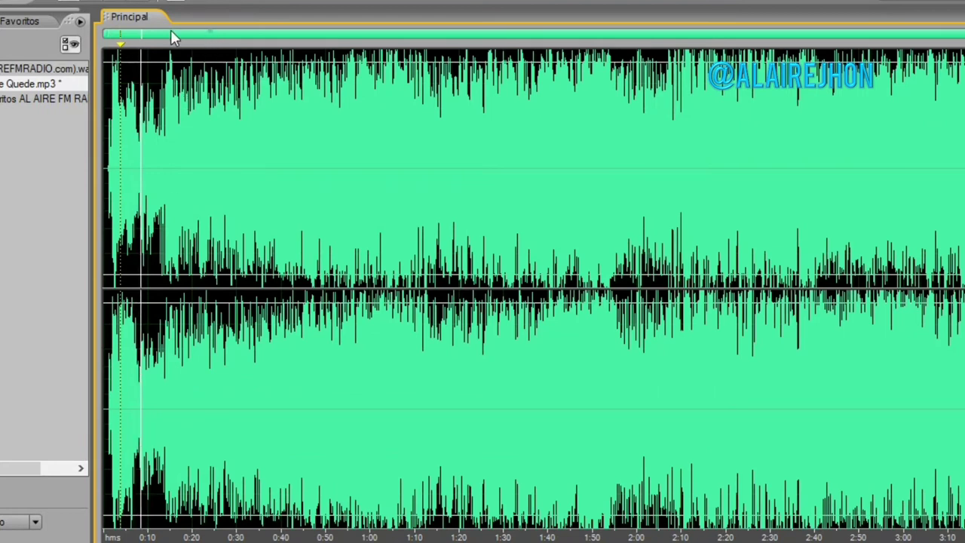
scroll(175, 151, "up", 3)
left_click(173, 170)
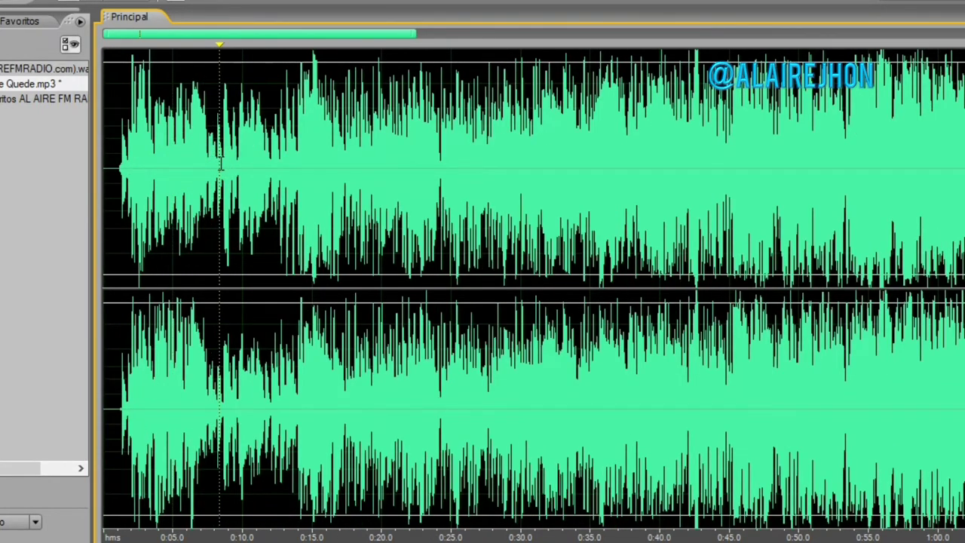
Mix-paste another jingle file over the song's opening at about 0:08 in overlap mode with both volumes at 100
right_click(222, 163)
left_click(290, 381)
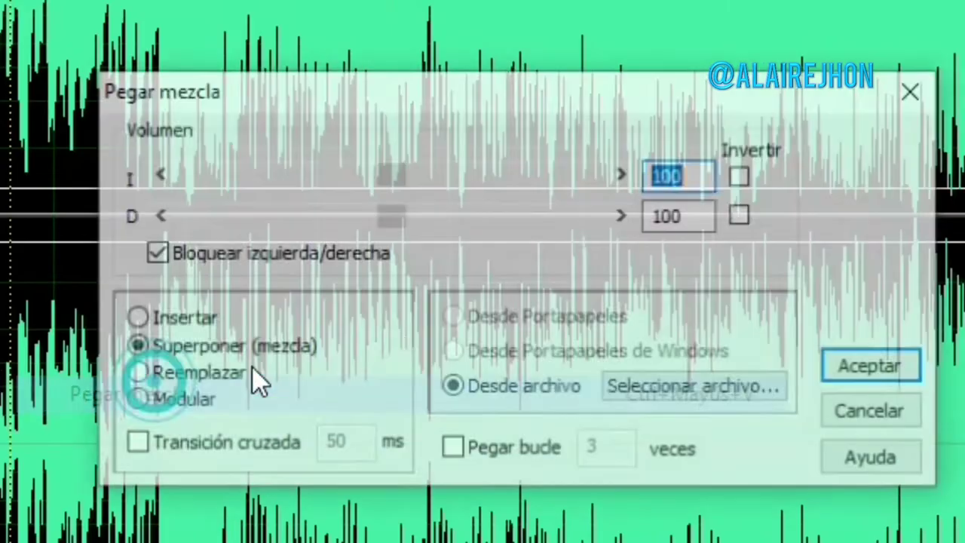
left_click(678, 386)
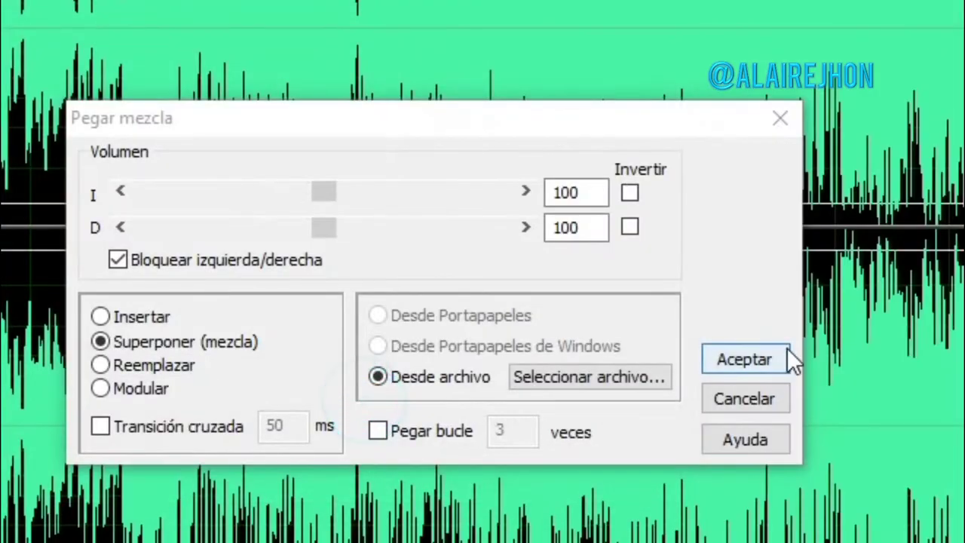
left_click(788, 352)
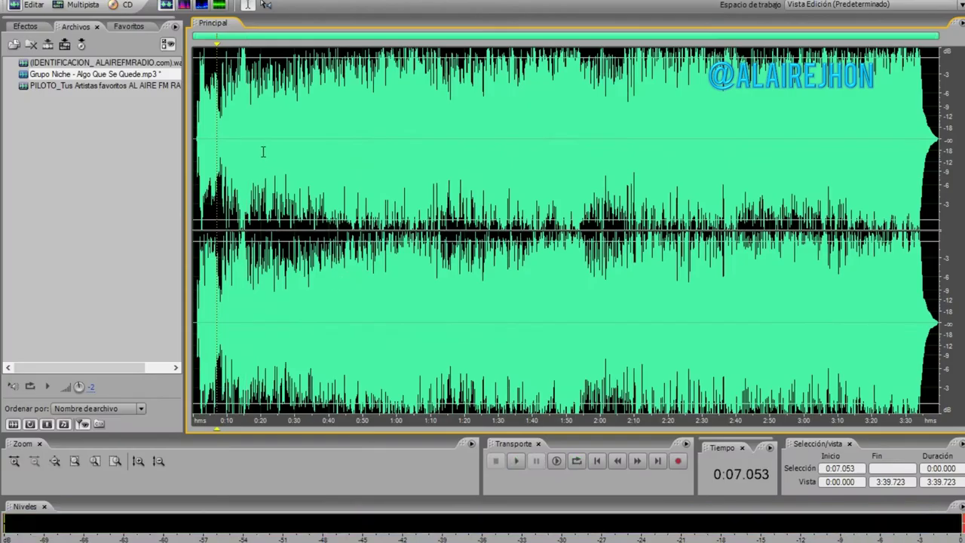
Check the song's opening around 0:07 by playing it back
key("space")
scroll(265, 151, "up", 4)
key("space")
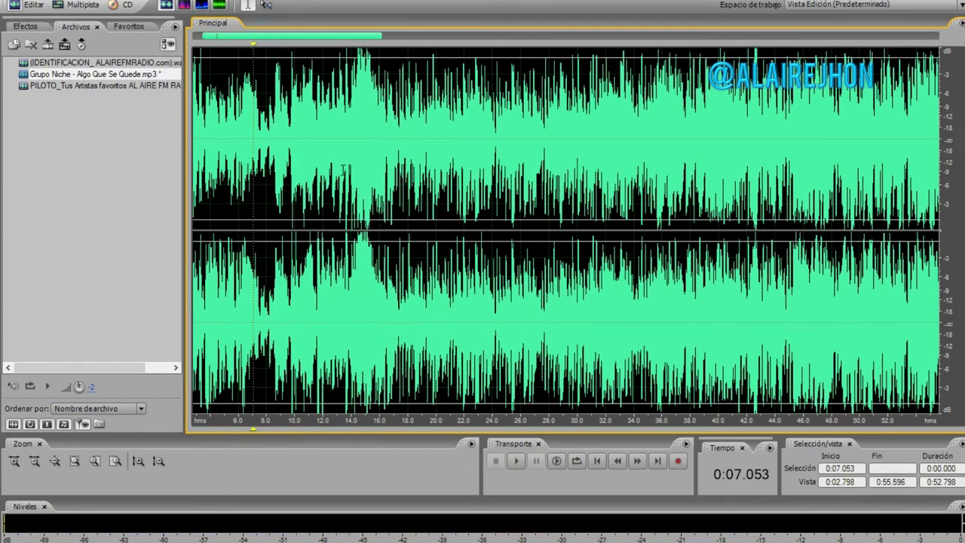
key("space")
scroll(369, 170, "down", 5)
Listen to the middle of the song from about 1:51 and place the cursor at about 2:00
left_click(573, 167)
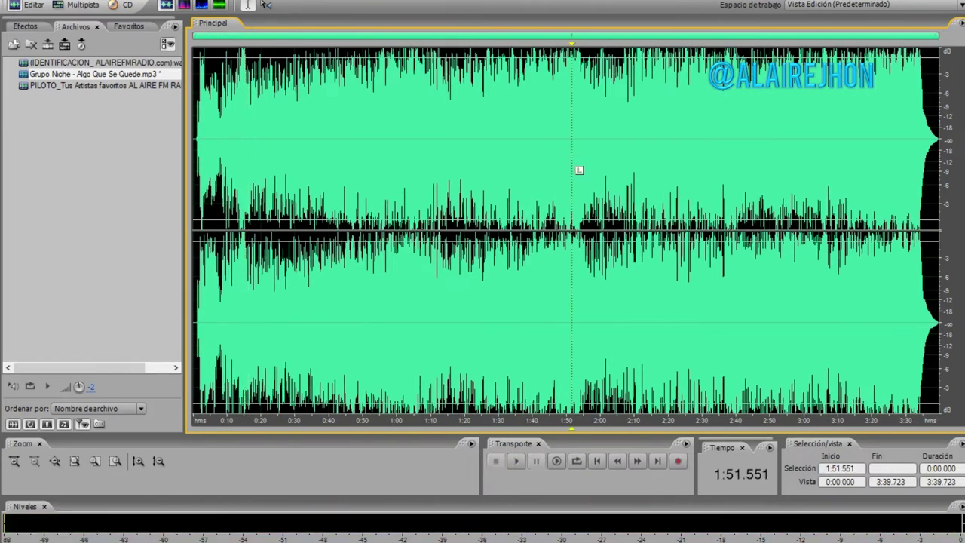
key("space")
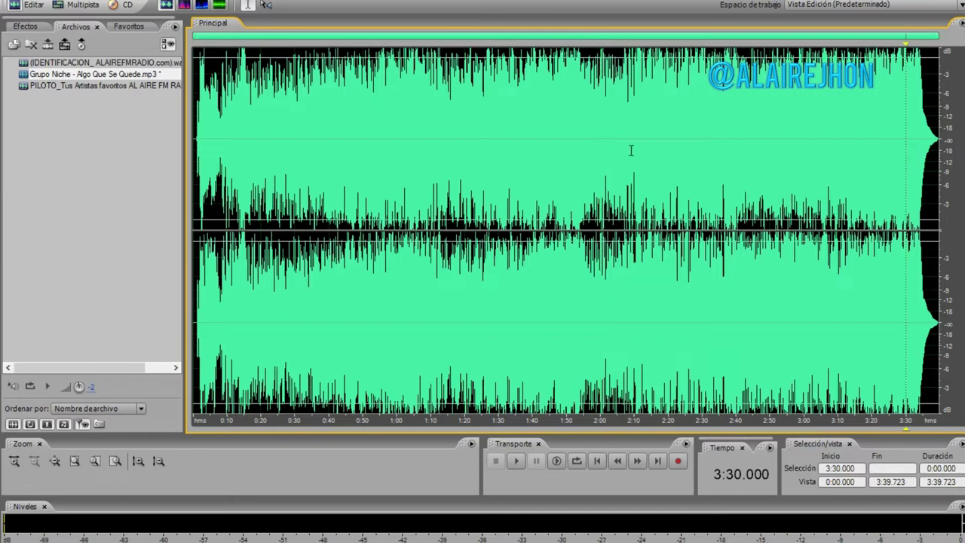
left_click(587, 147)
key("space")
scroll(595, 153, "up", 3)
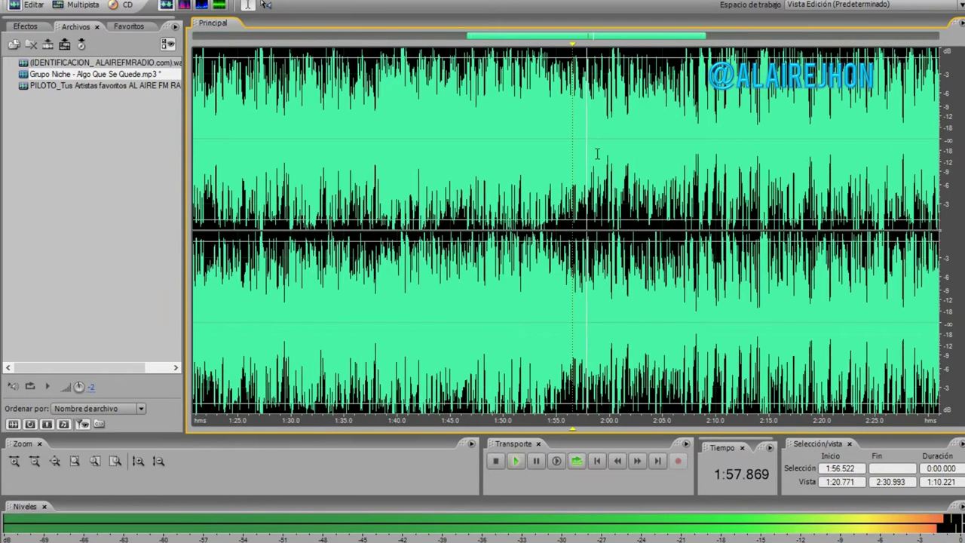
scroll(596, 154, "up", 2)
key("space")
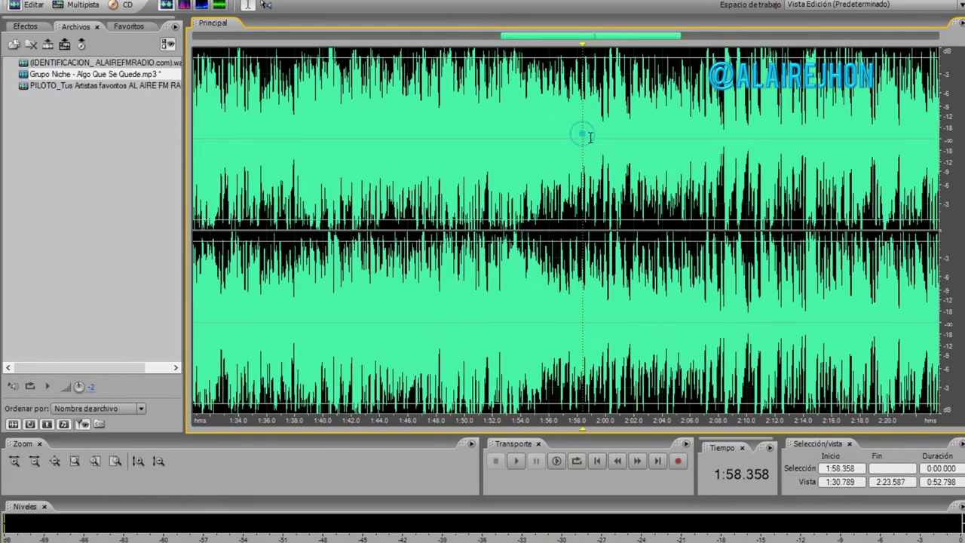
left_click(602, 142)
key("space")
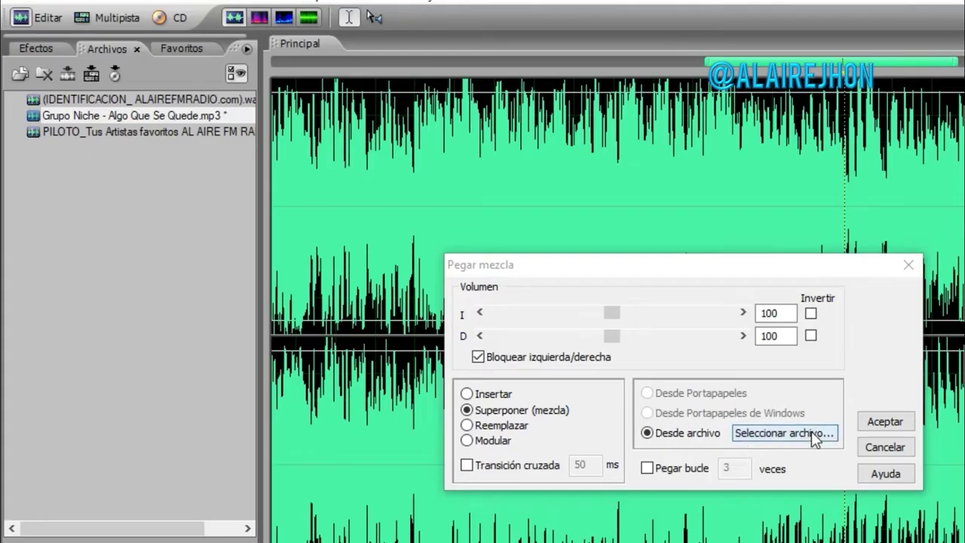
Mix-paste the file Pisa_LA SALSA SUENA MEJOR over the song at about 2:00 in overlap mode with both volumes at 100
left_click(799, 436)
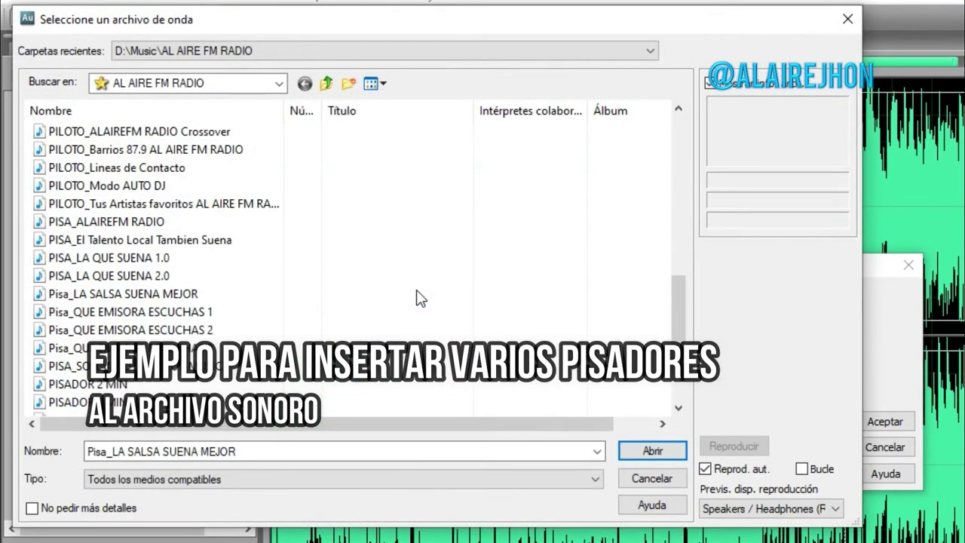
scroll(420, 297, "down", 4)
scroll(243, 278, "up", 2)
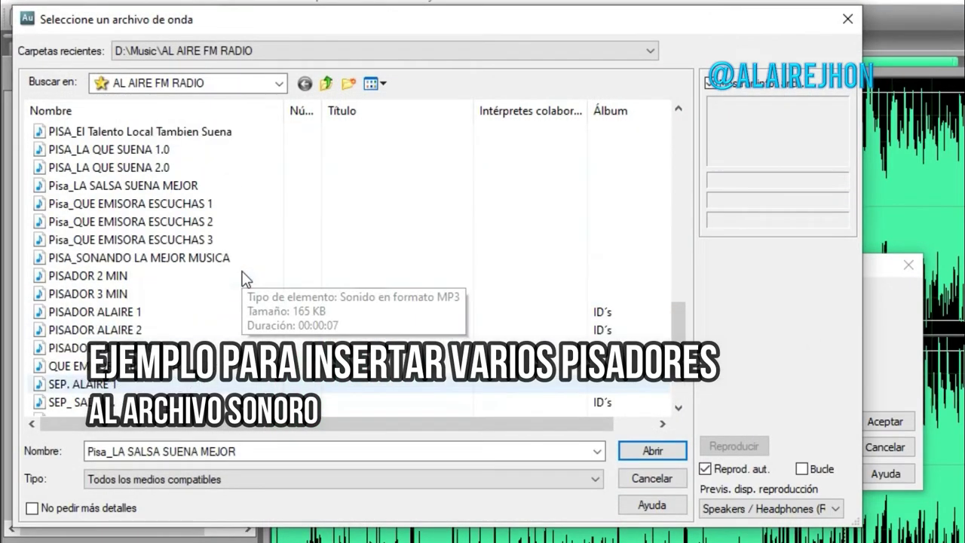
left_click(199, 186)
left_click(652, 451)
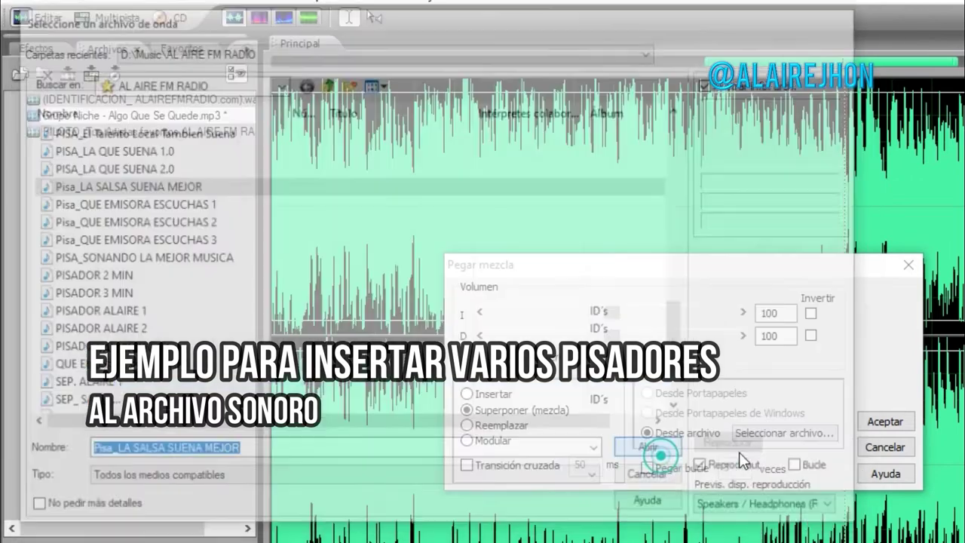
left_click(884, 421)
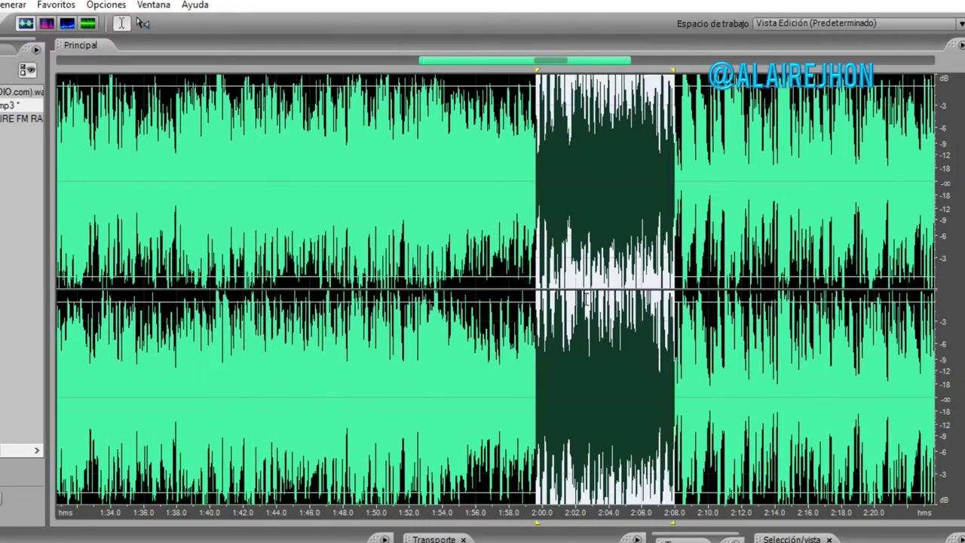
Listen to the jingle overlaid mid-song and place the cursor at about 2:56, in the last part of the song
key("space")
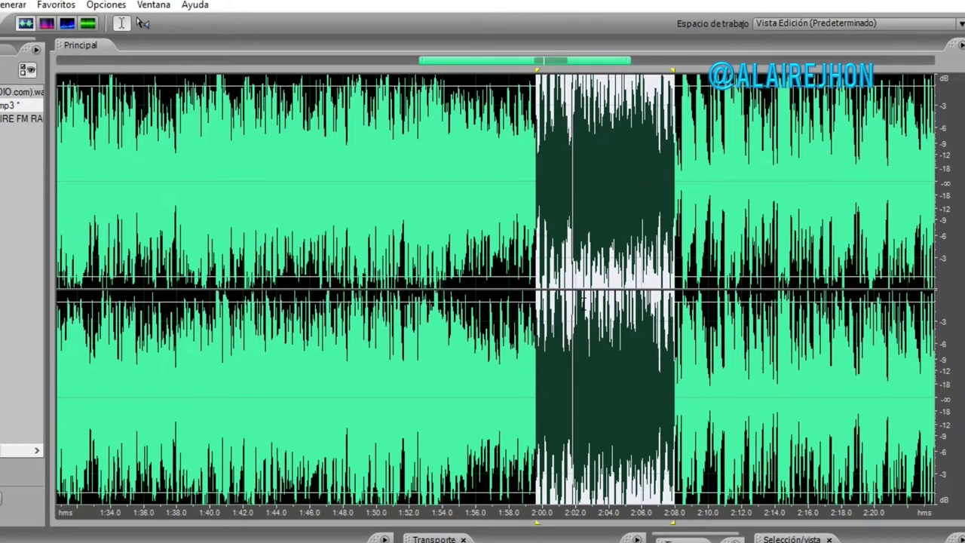
key("minus")
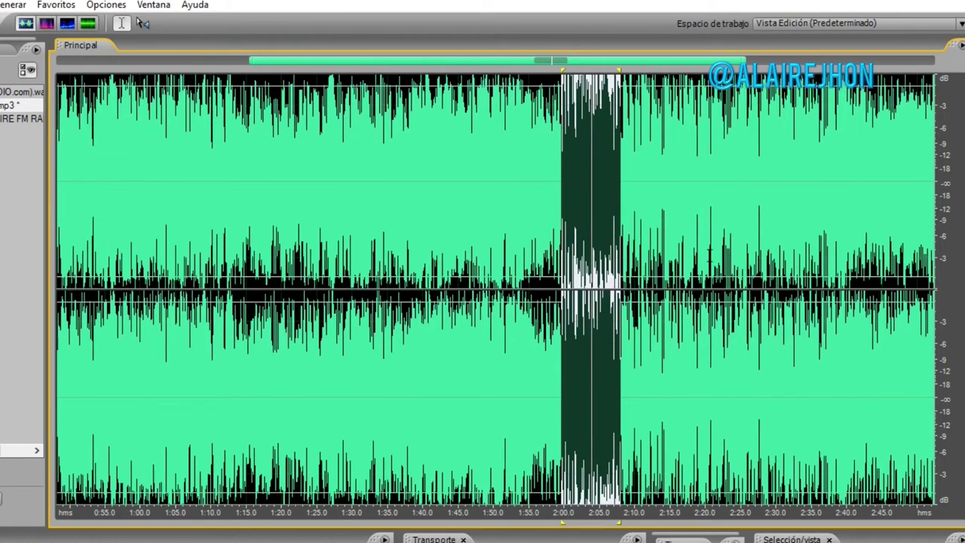
key("equal")
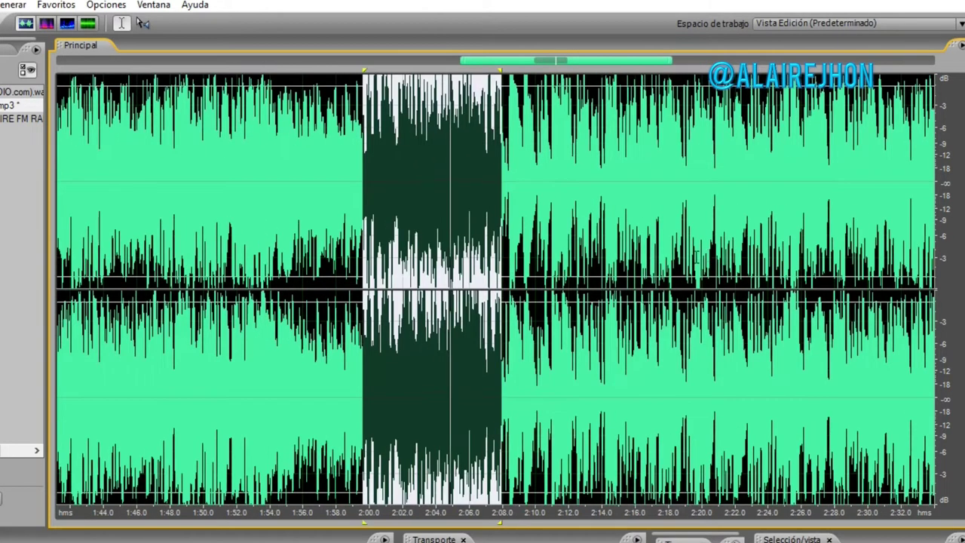
left_click(474, 194)
key("minus")
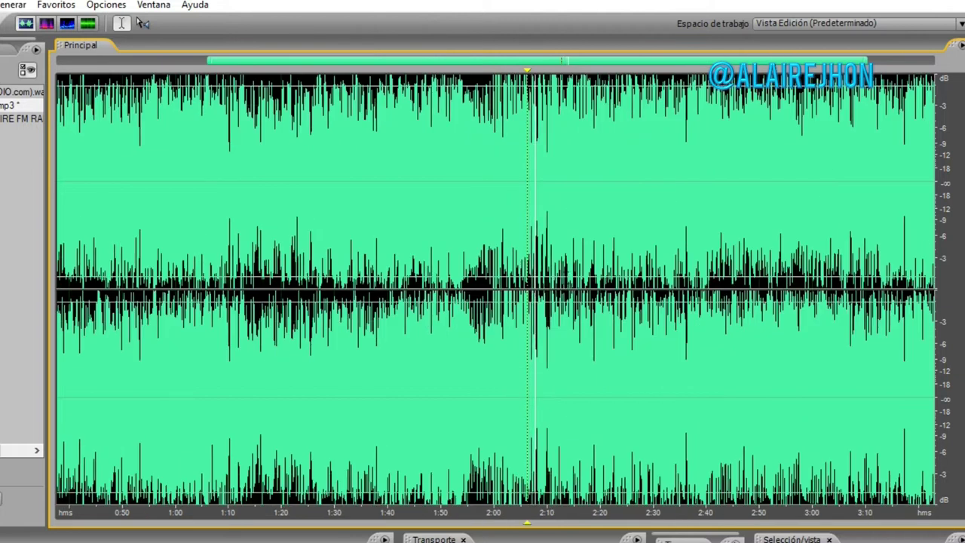
key("minus")
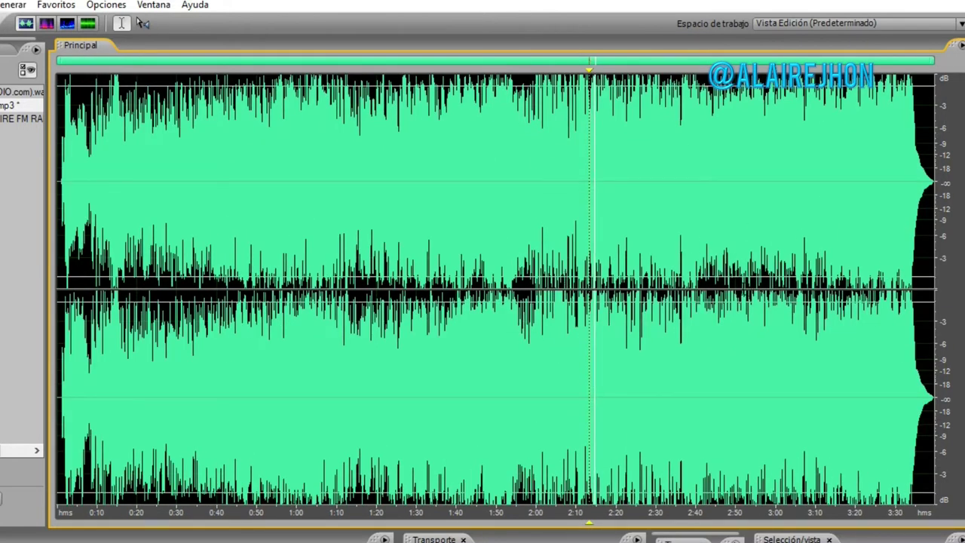
left_click(760, 263)
left_click(876, 176)
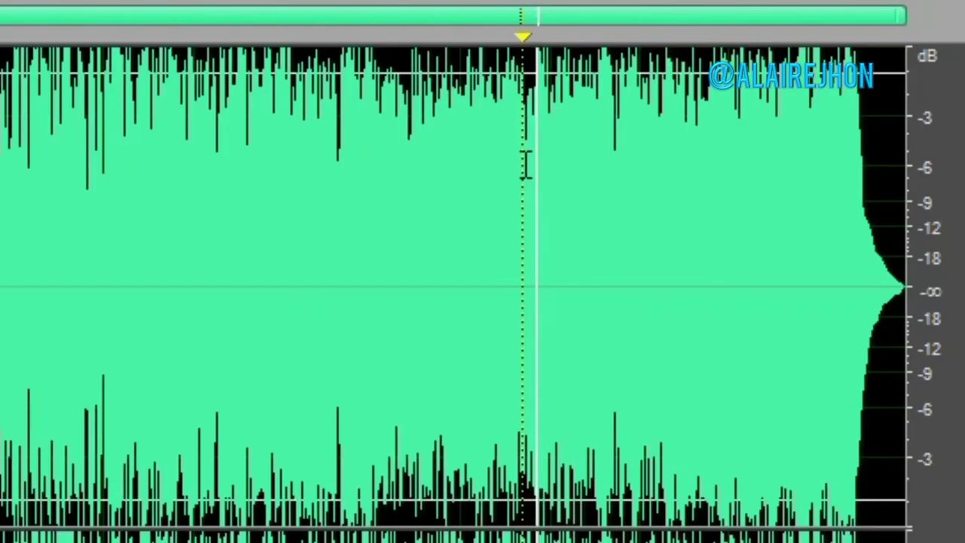
Mix-paste the file PISADOR ALAIRE 2 from the AL AIRE FM RADIO folder over the song at about 2:56 in overlap mode
right_click(525, 165)
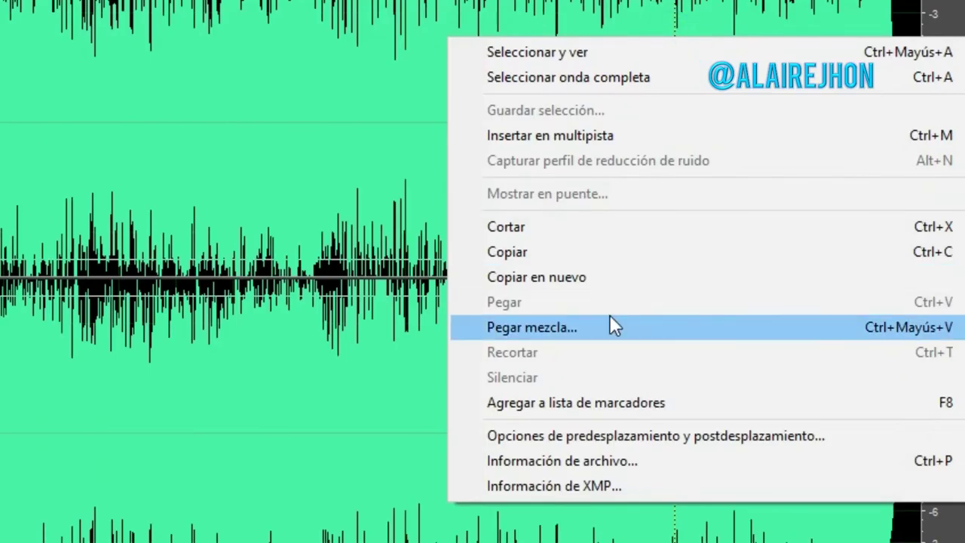
left_click(609, 323)
left_click(521, 377)
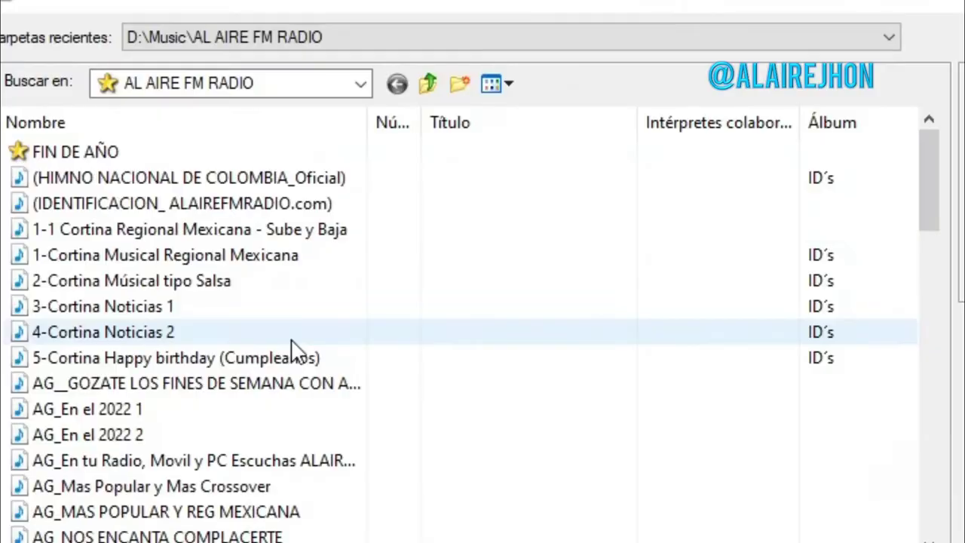
scroll(293, 349, "down", 2)
scroll(255, 354, "down", 10)
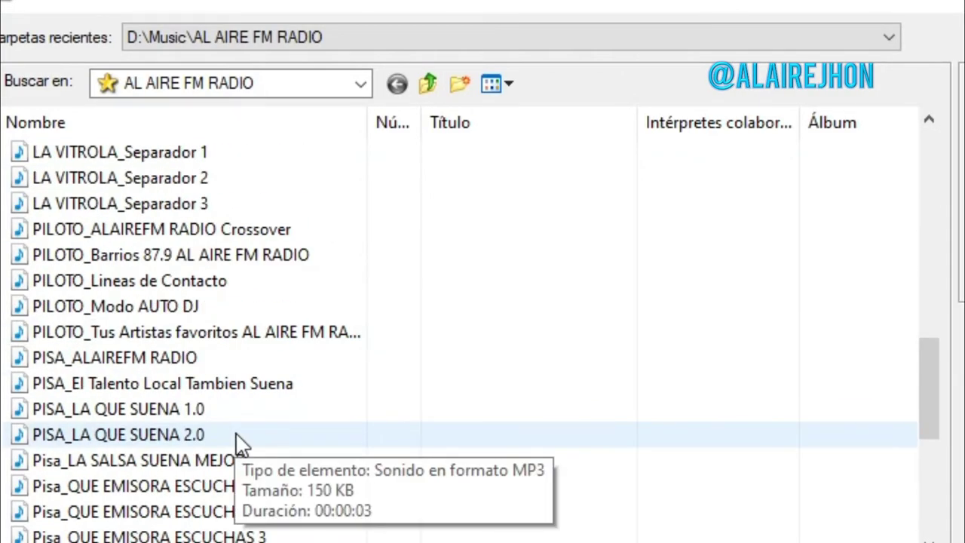
scroll(226, 430, "down", 3)
left_click(200, 430)
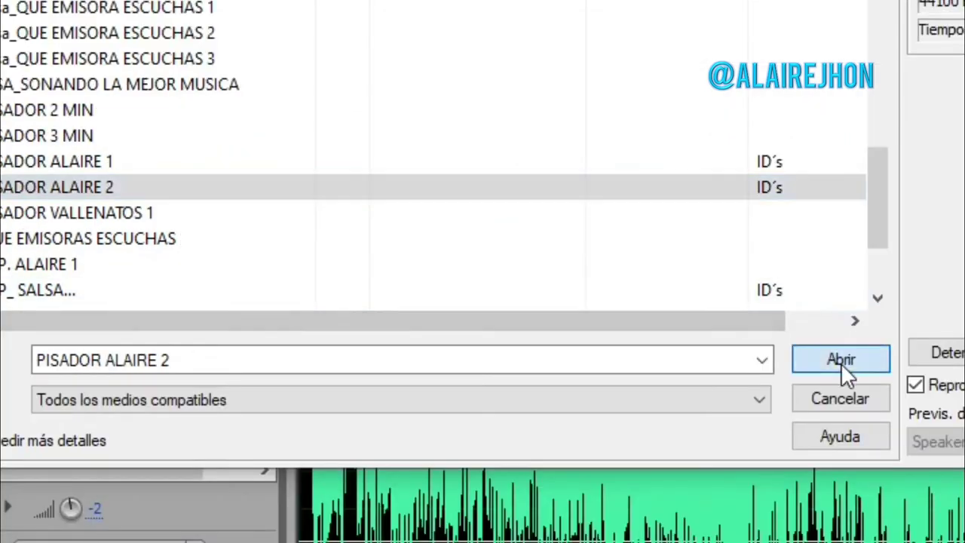
left_click(842, 361)
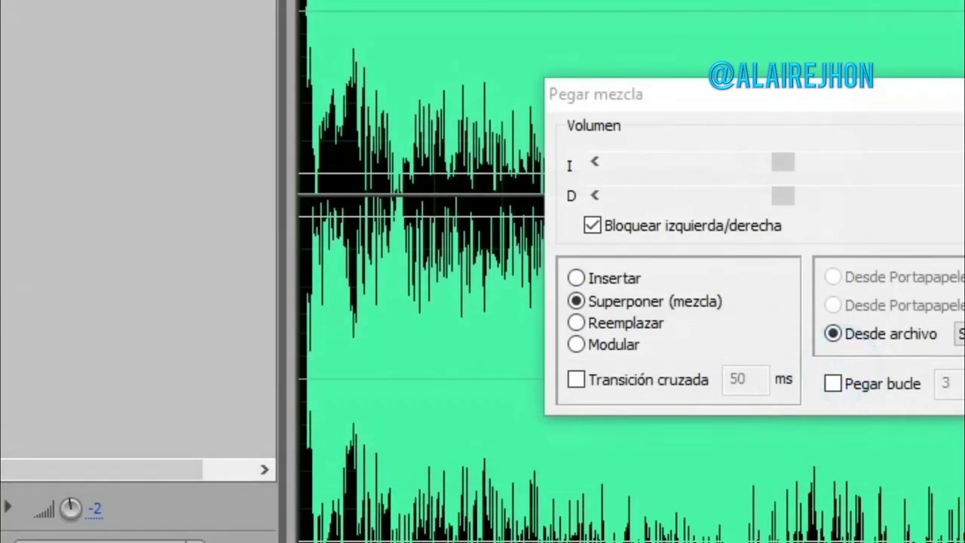
left_click(797, 303)
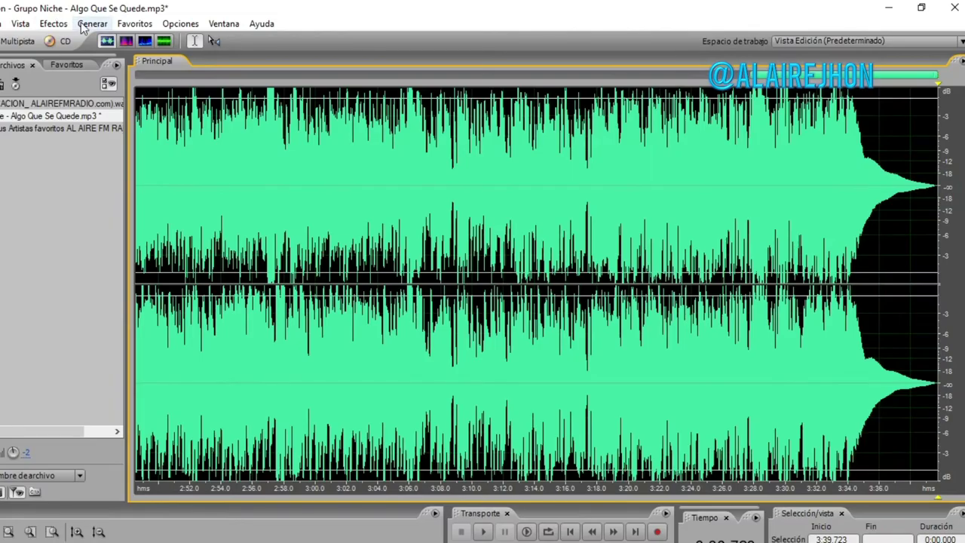
Generate 1 second of silence at the very end of the song, at 3:39.723
left_click(196, 44)
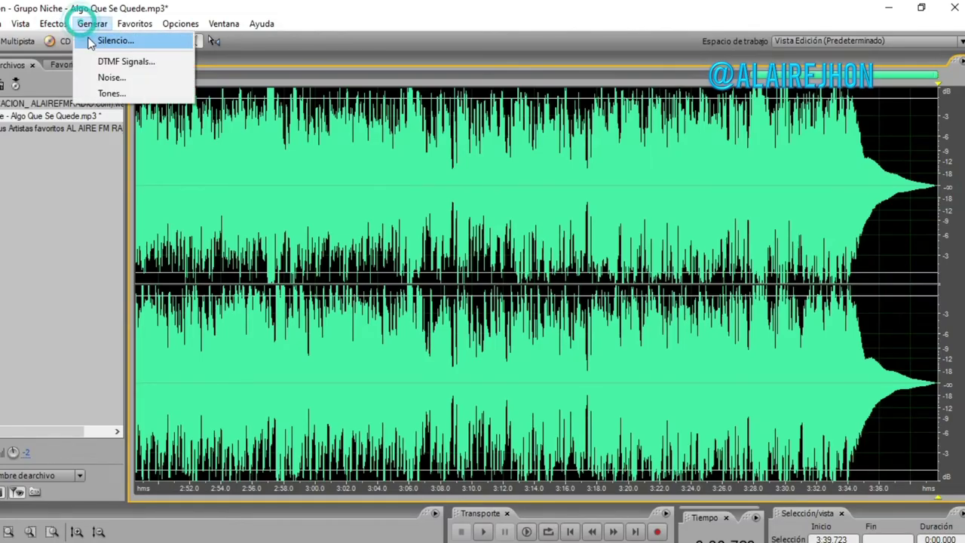
left_click(234, 72)
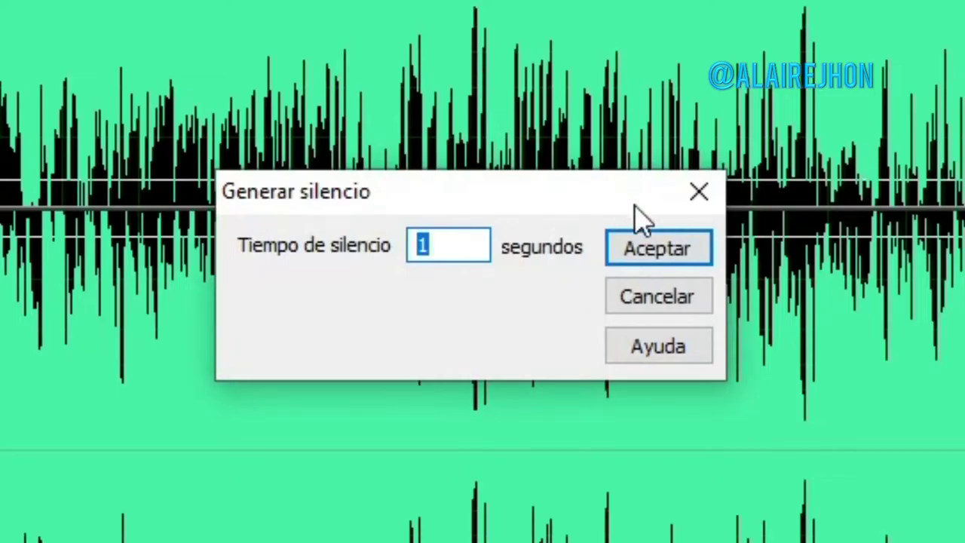
left_click(661, 244)
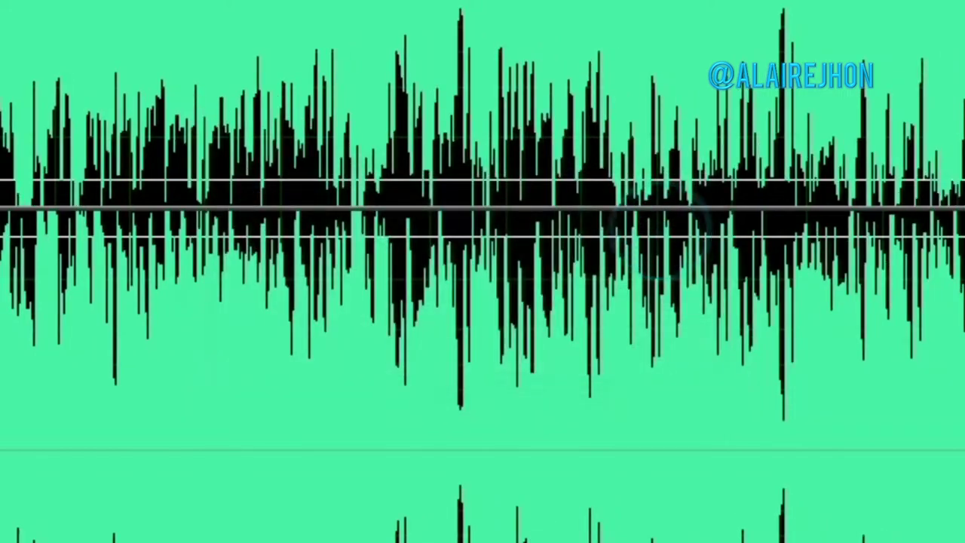
left_click(642, 381)
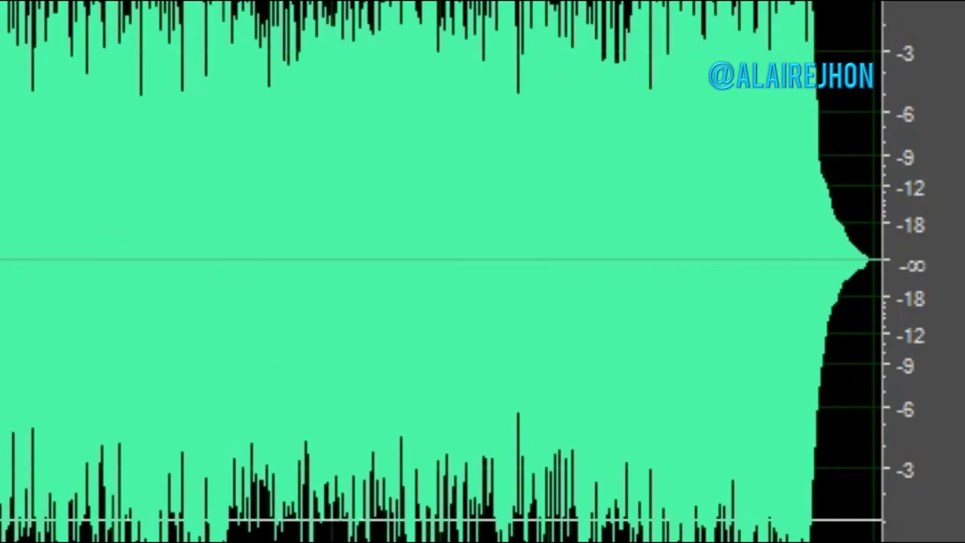
Apply the multiband compressor with the Broadcast preset to the whole song Grupo Niche - Algo Que Se Quede
left_click(22, 236)
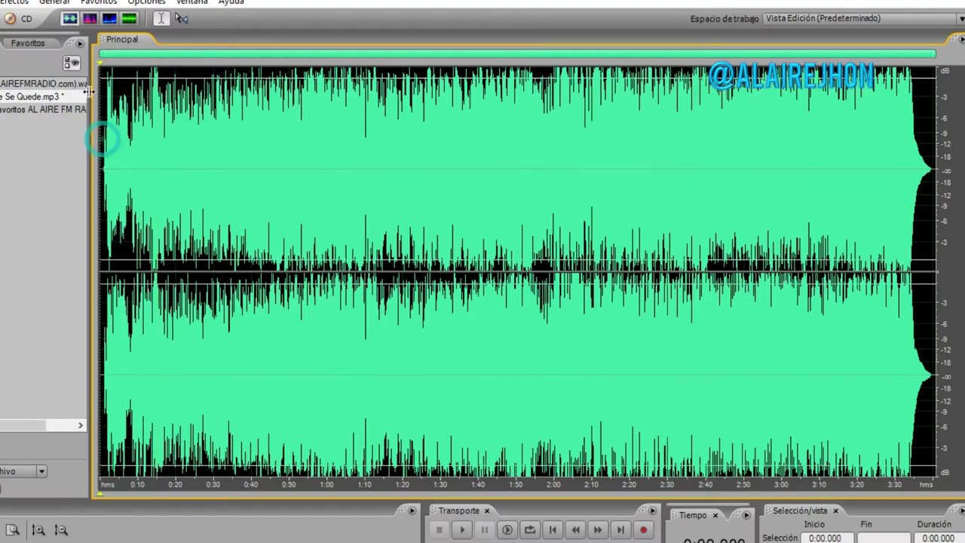
left_click(18, 4)
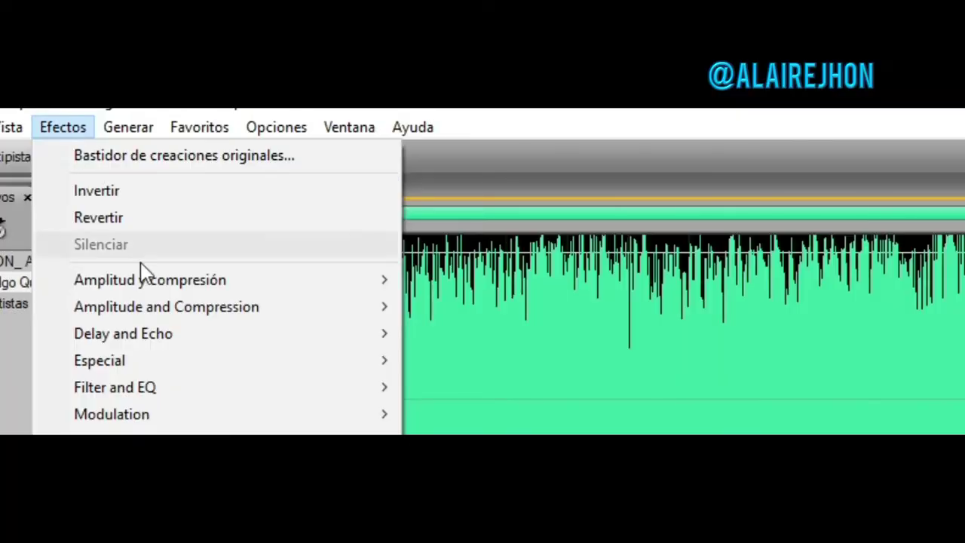
mouse_move(82, 102)
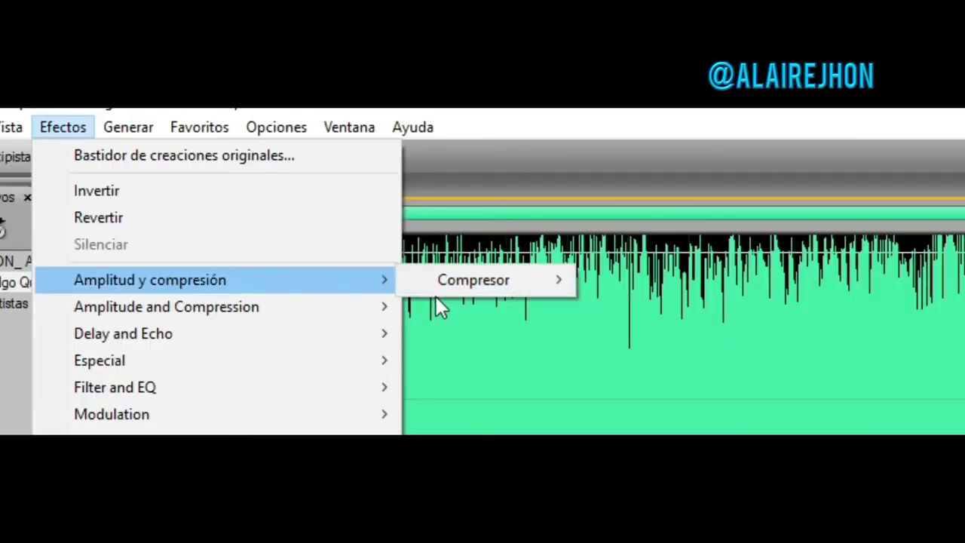
mouse_move(500, 290)
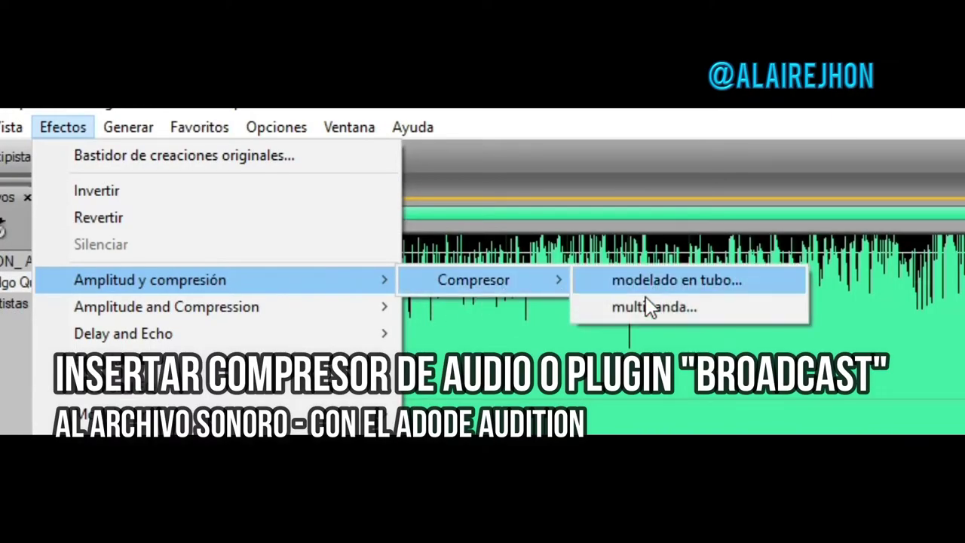
left_click(677, 299)
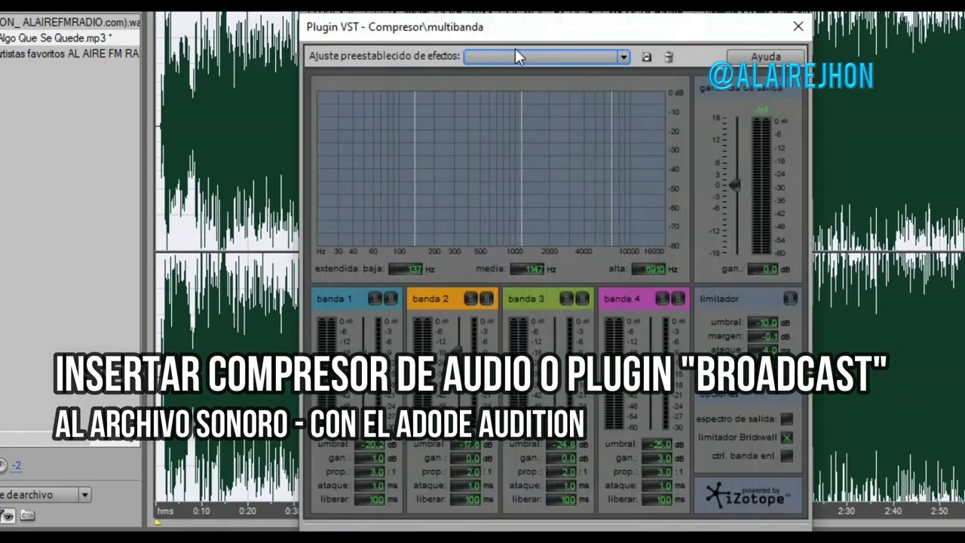
left_click(507, 56)
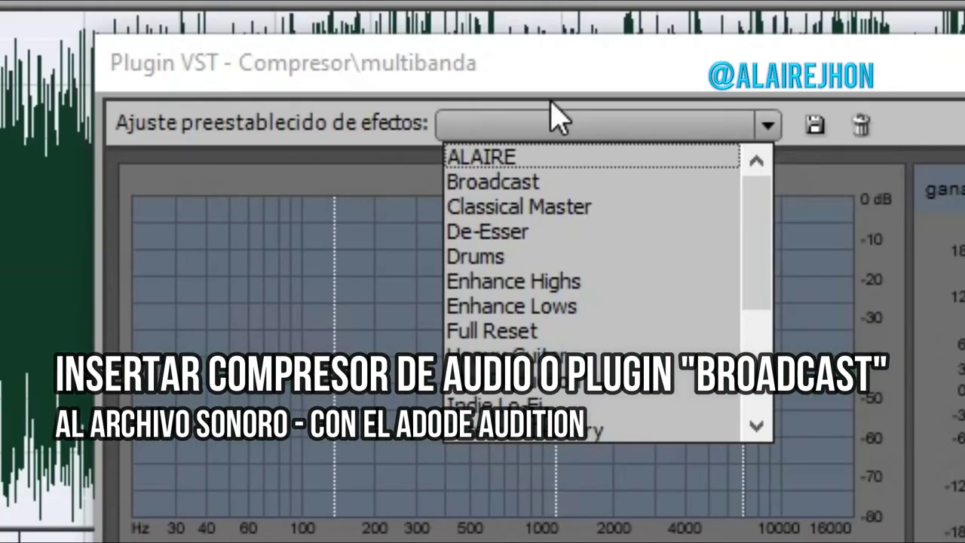
left_click(524, 183)
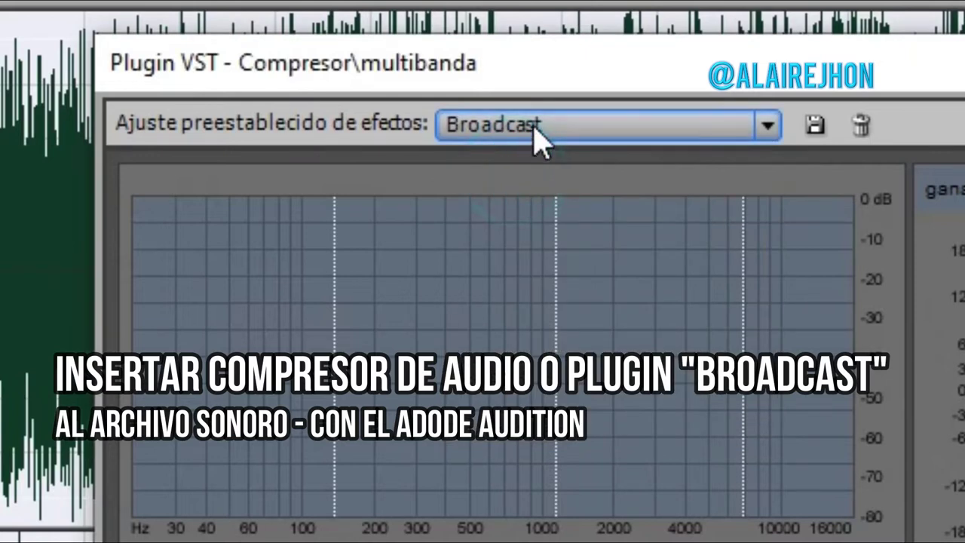
left_click(534, 130)
scroll(530, 186, "up", 1)
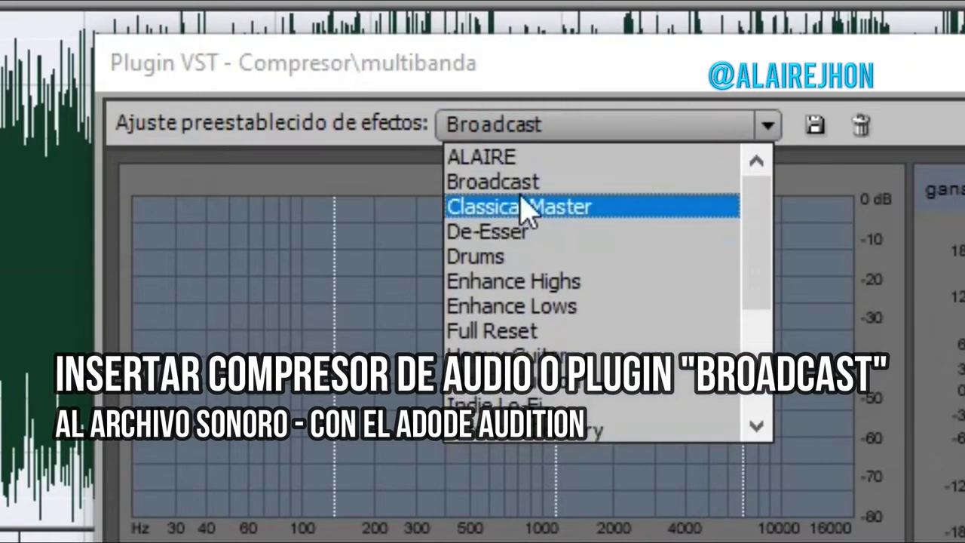
left_click(524, 181)
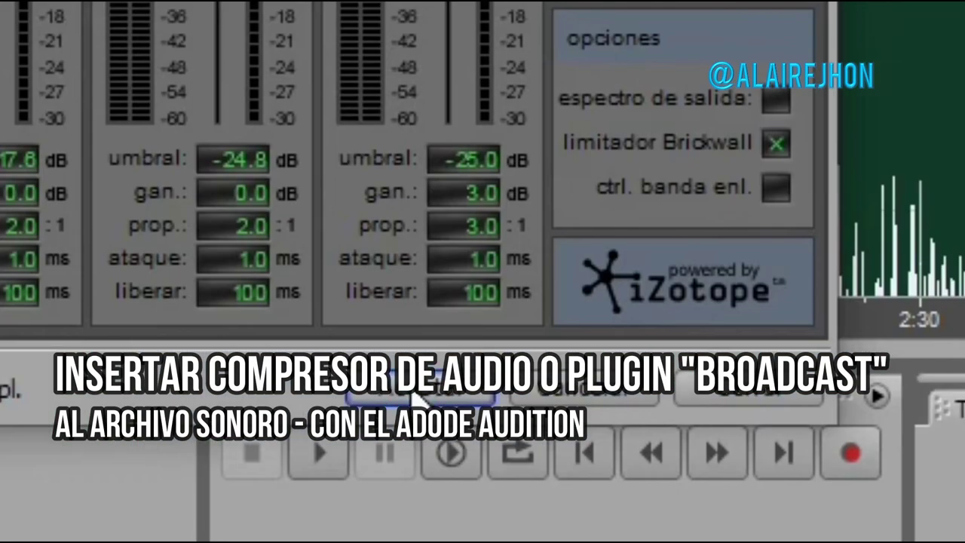
left_click(474, 523)
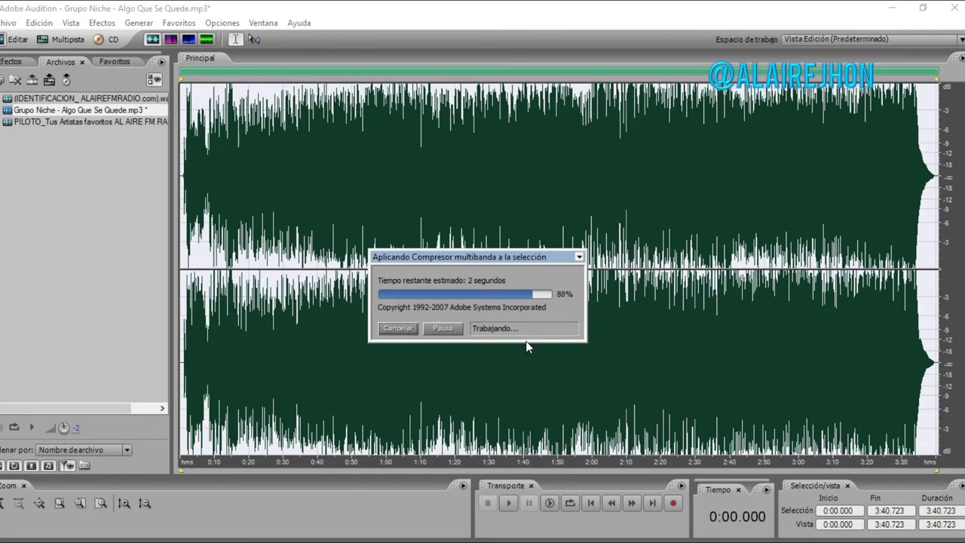
Lower the song's volume with Amplify/Fade at -1.35 dB left and -2.7 dB right, and listen to the result
left_click(101, 22)
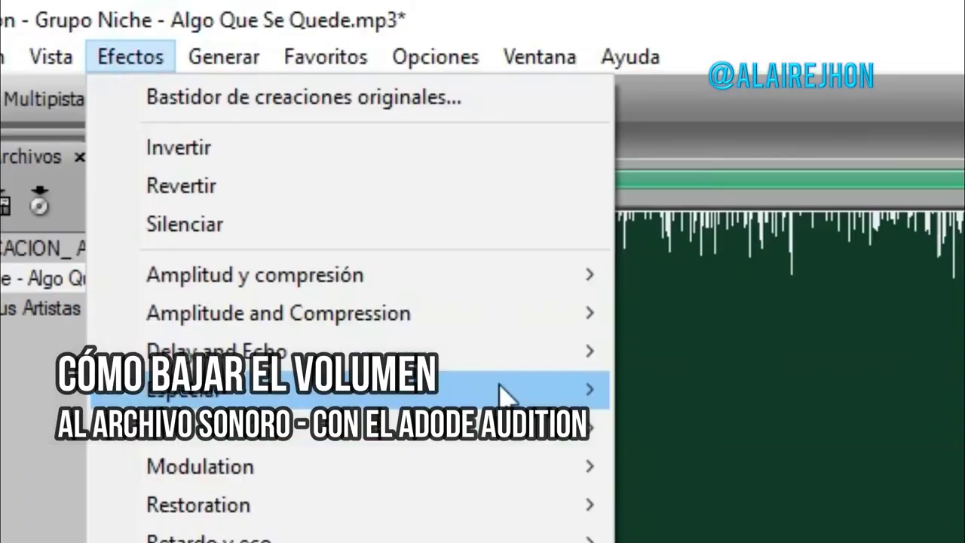
mouse_move(528, 310)
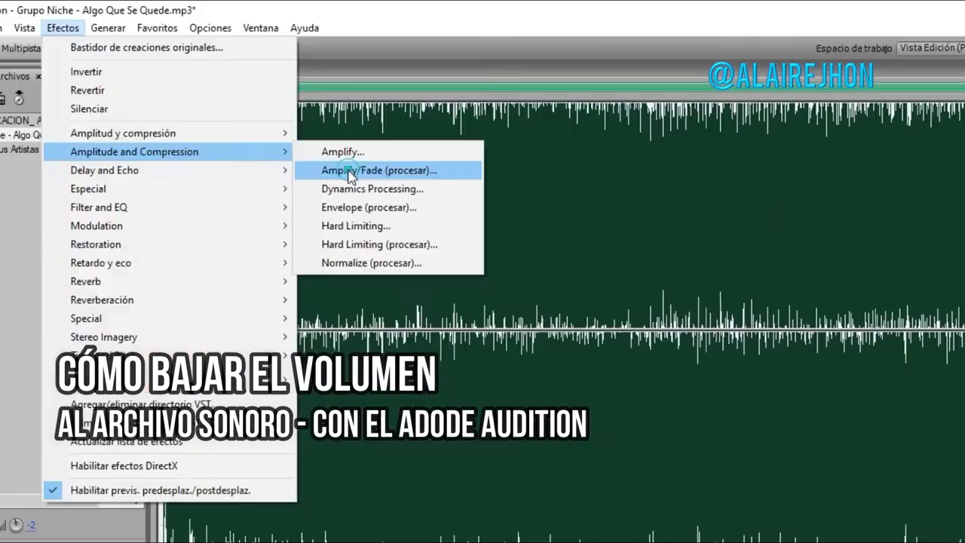
left_click(722, 353)
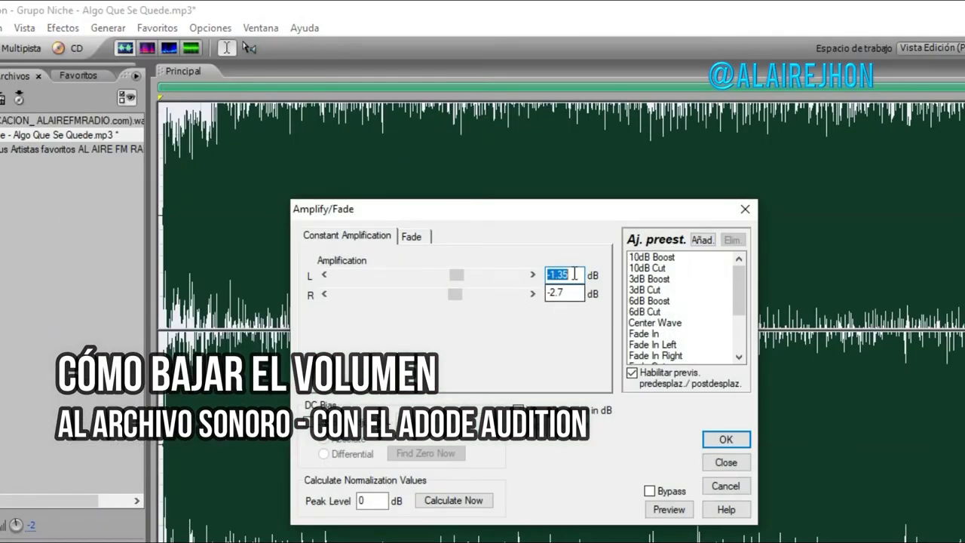
left_click(575, 277)
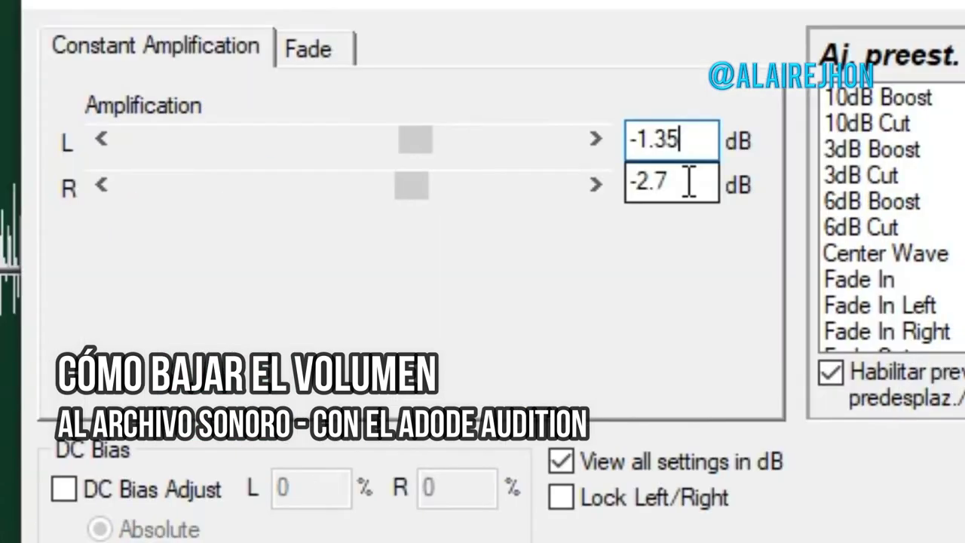
key("Return")
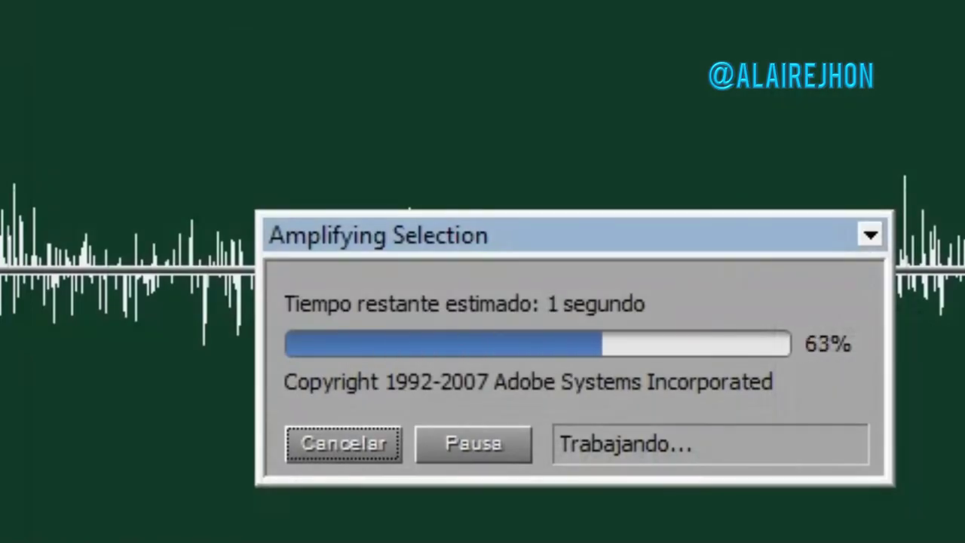
key("space")
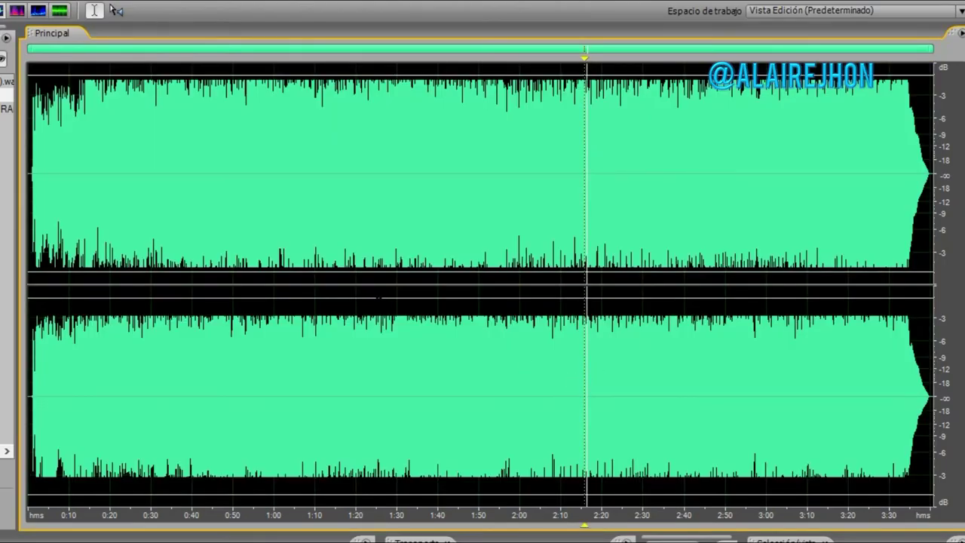
key("space")
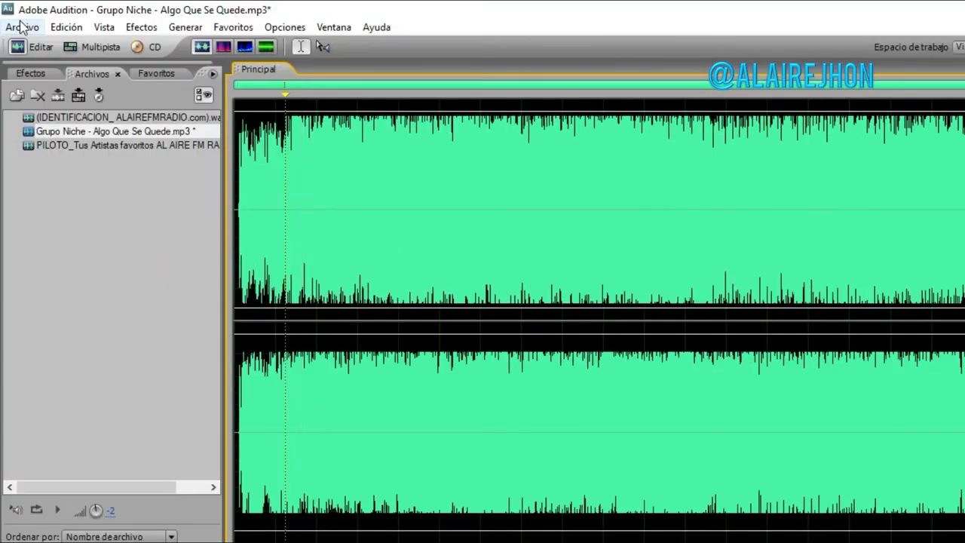
Save a copy of the processed song in the AUTO DJ folder, replacing 003-Grupo Niche - Algo Que Se Quede
left_click(24, 26)
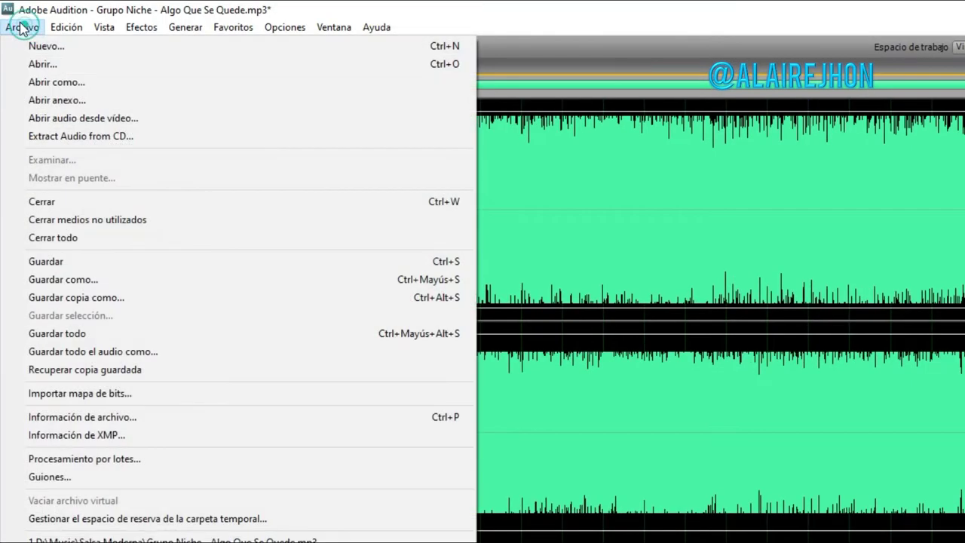
left_click(159, 297)
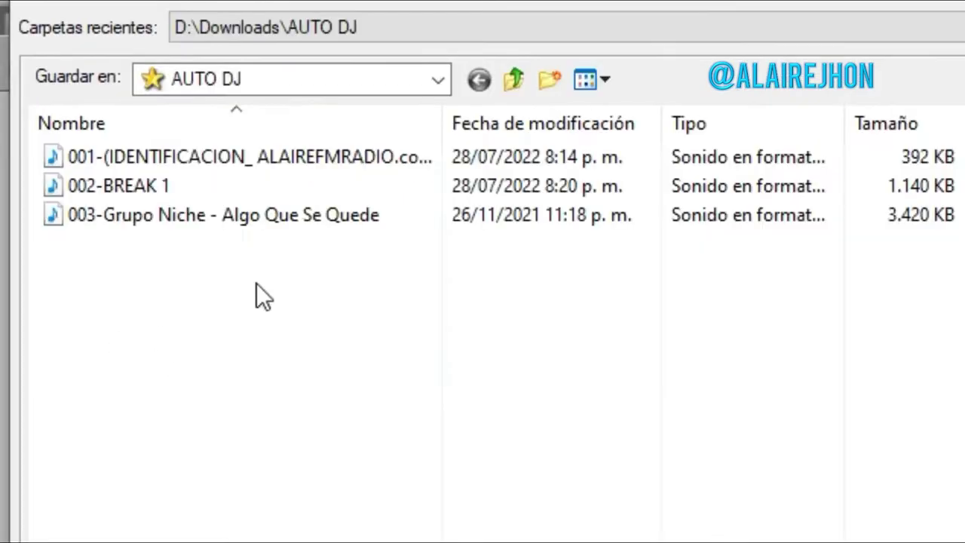
key("Return")
left_click(288, 261)
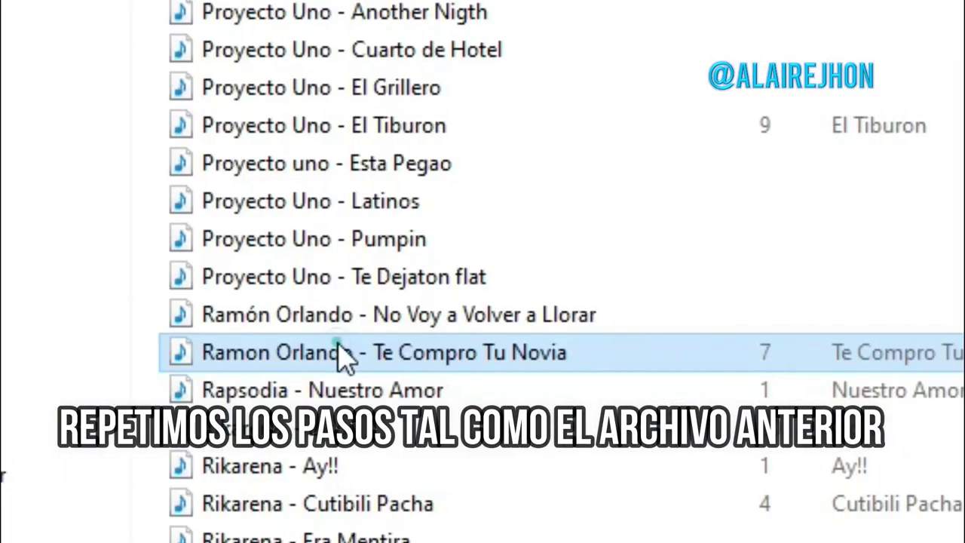
Switch to the file explorer and copy the song Ramon Orlando - Te Compro Tu Novia into the AUTO DJ folder
left_click(336, 352)
right_click(339, 354)
right_click(324, 352)
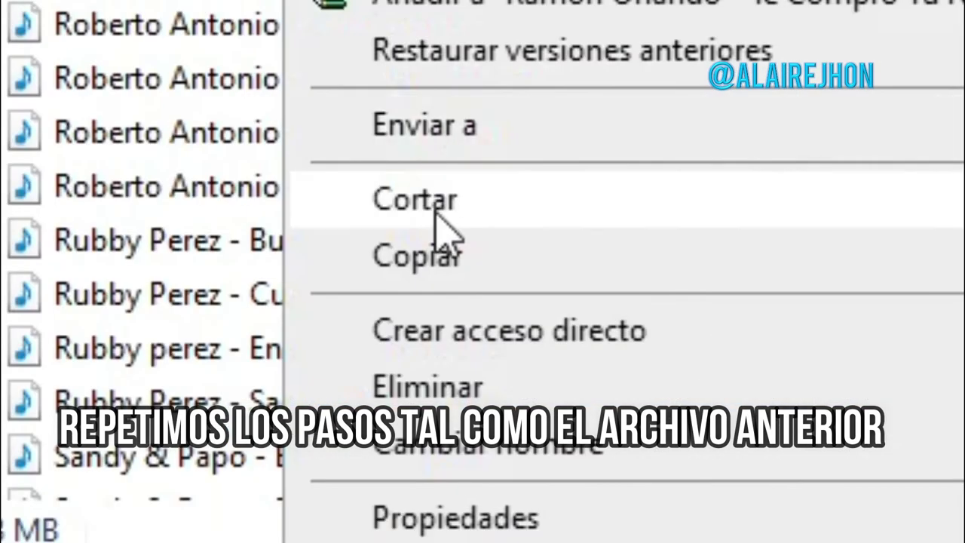
left_click(445, 278)
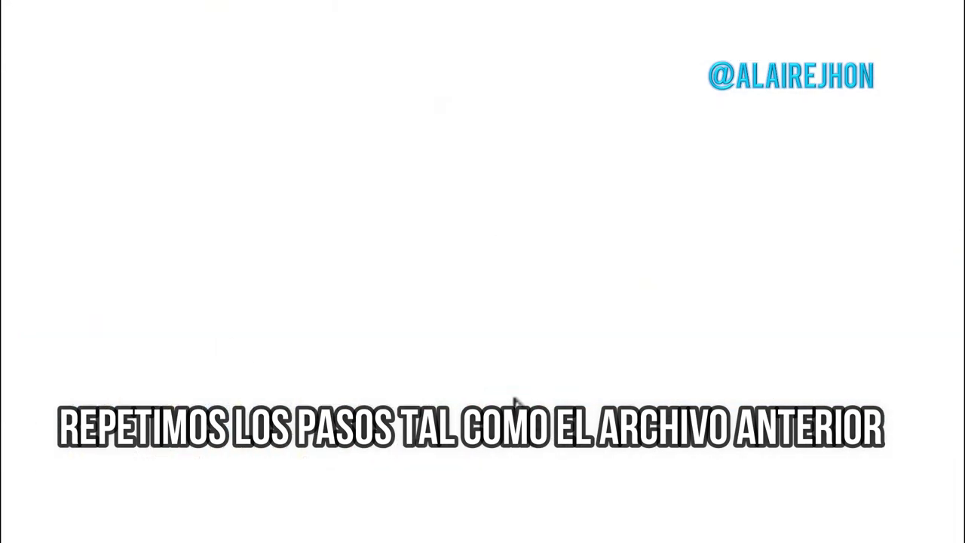
right_click(500, 366)
left_click(319, 479)
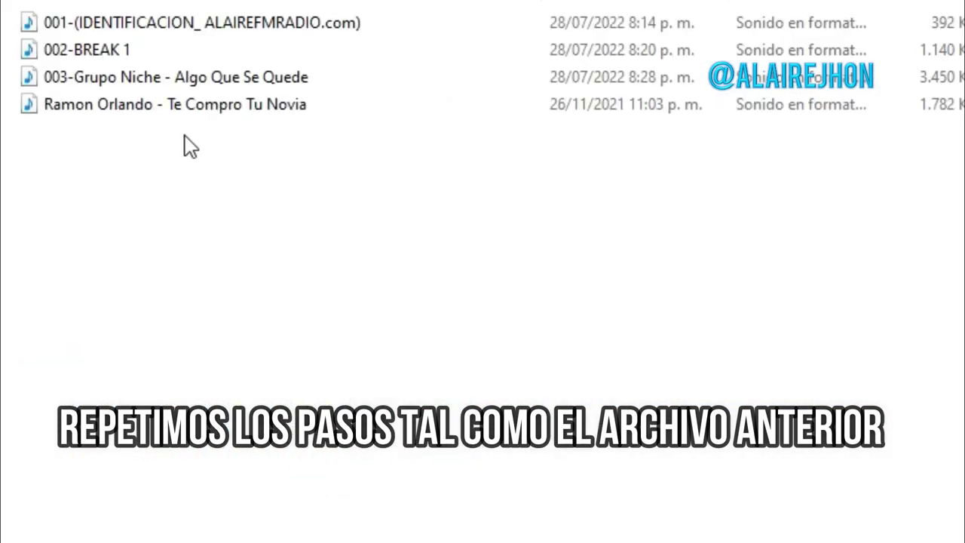
Rename the copied song as 004-Ramon Orlando - Te Compro Tu Novia
right_click(129, 111)
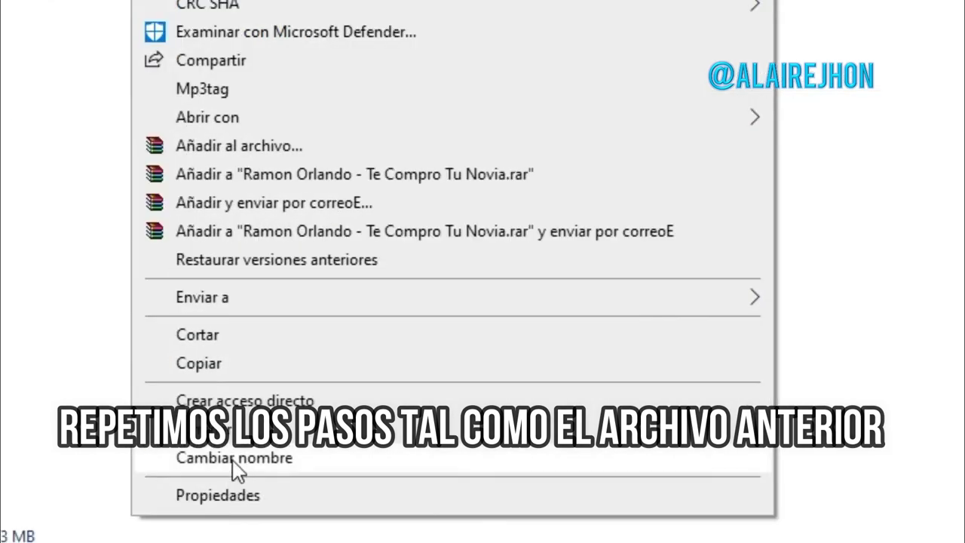
left_click(256, 465)
left_click(109, 251)
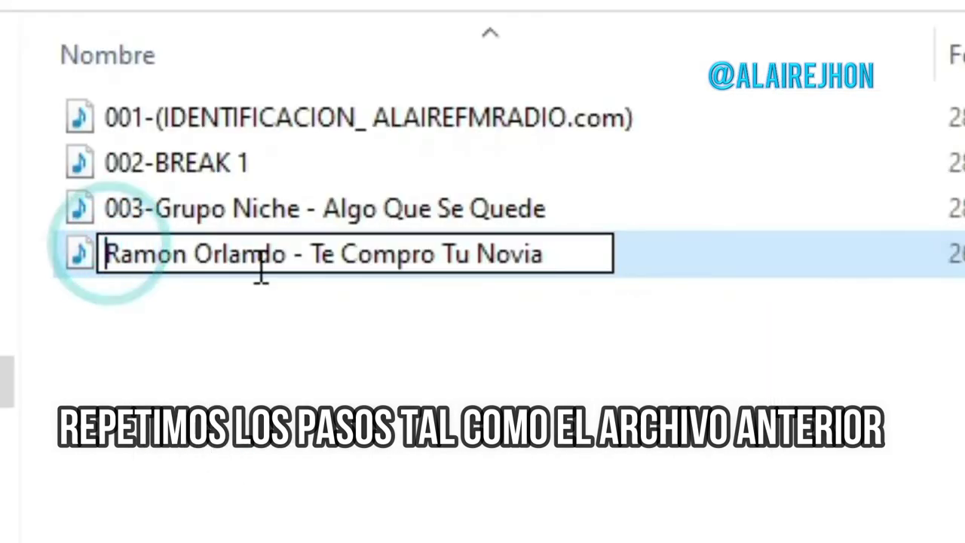
type("004-")
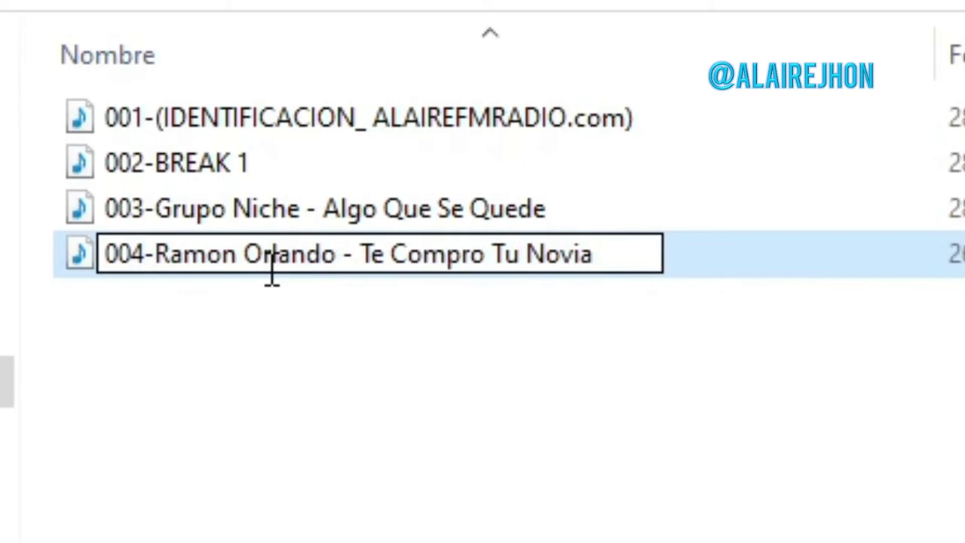
key("Return")
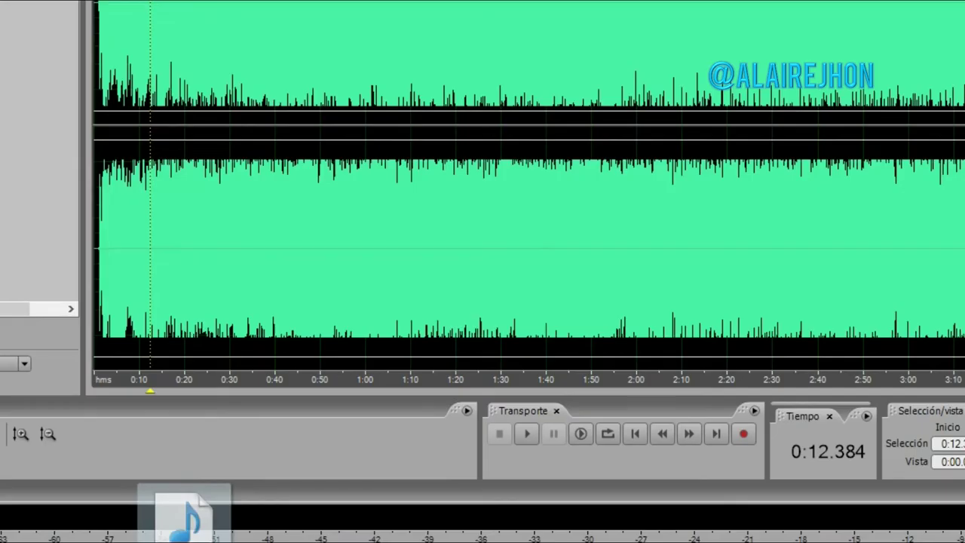
Open the 004 song in Adobe Audition and generate 1 second of silence at its start
left_click_drag(183, 517, 302, 112)
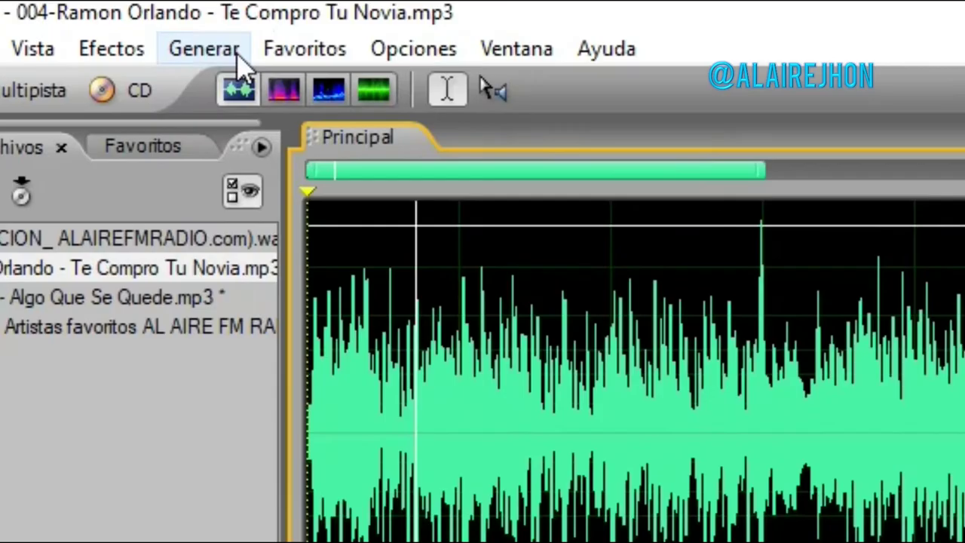
left_click(239, 54)
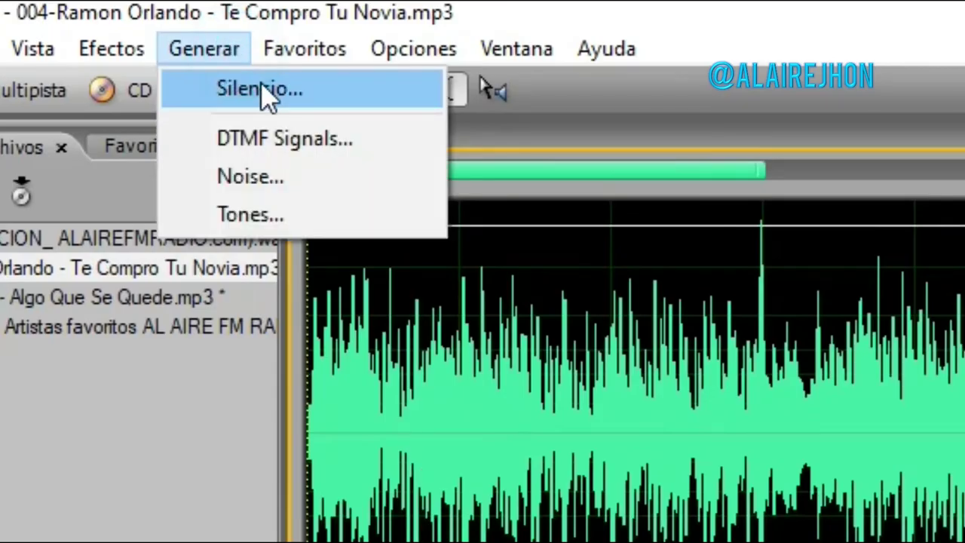
left_click(269, 92)
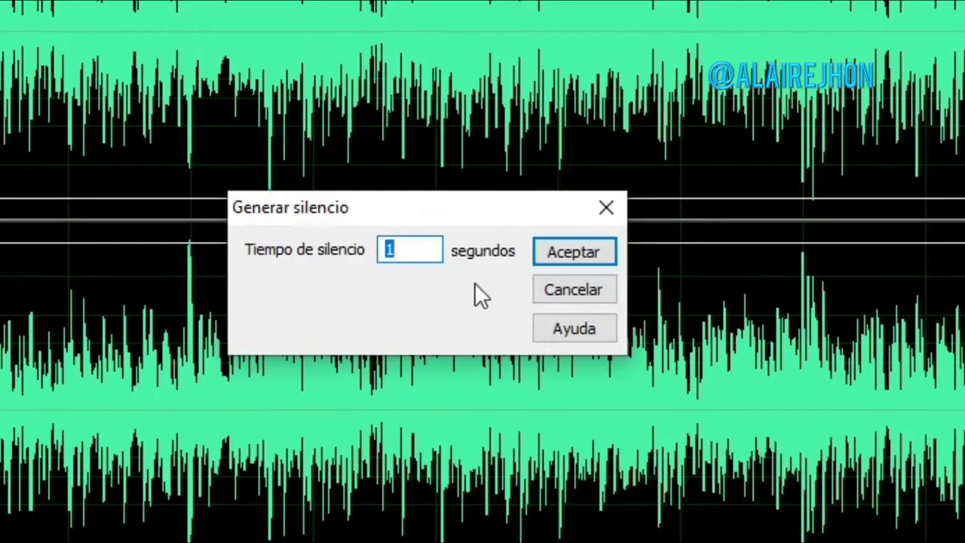
left_click(582, 256)
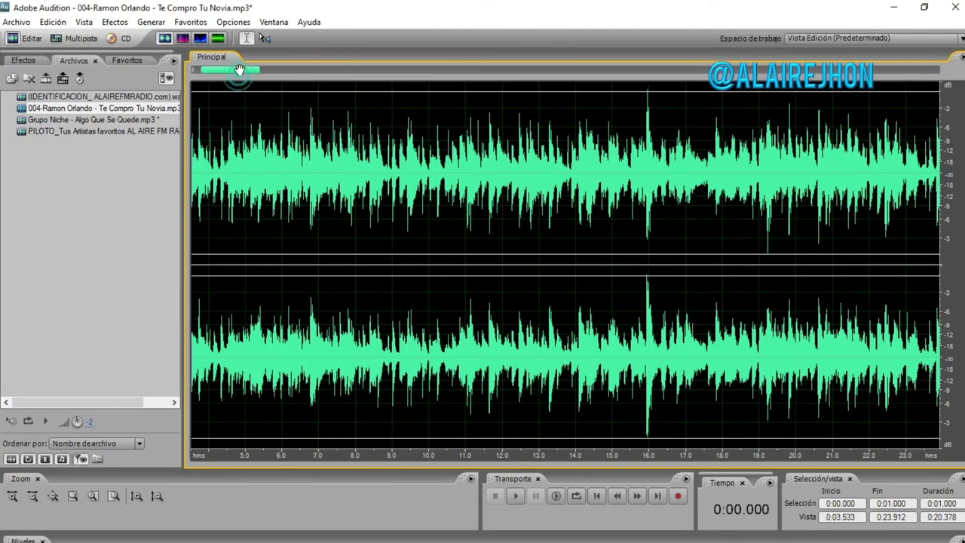
Adjust the selection over the silence at the start of the song and delete the surplus
left_click_drag(239, 70, 228, 69)
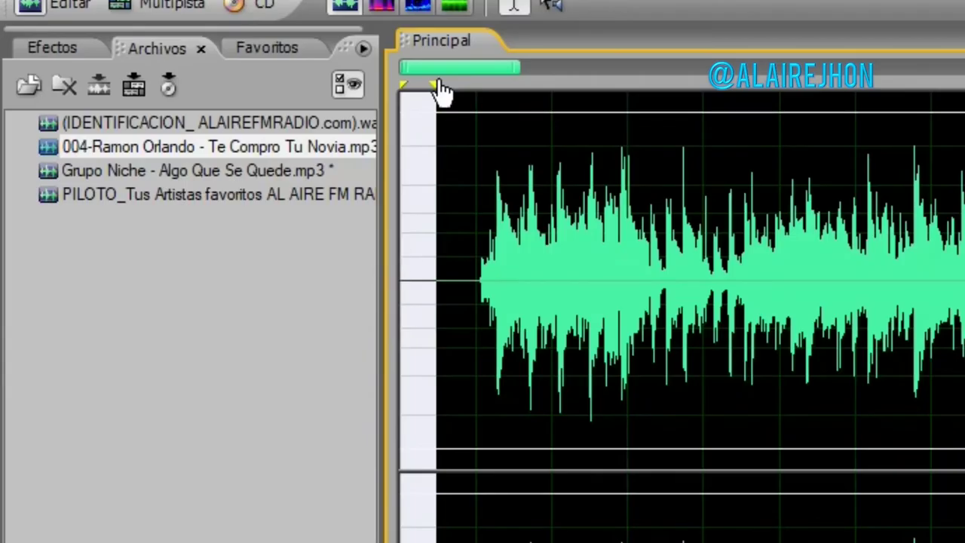
left_click_drag(438, 83, 431, 83)
key("Delete")
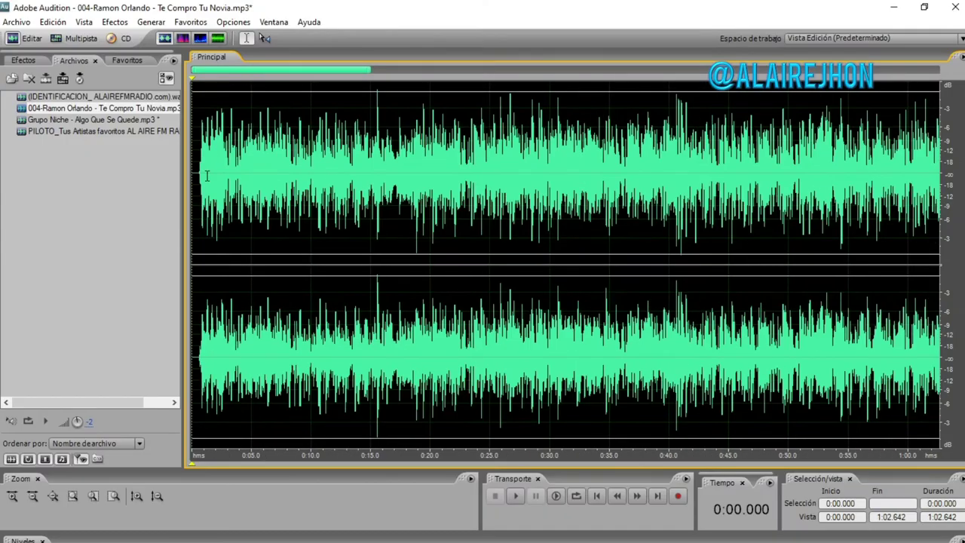
scroll(207, 175, "up", 2)
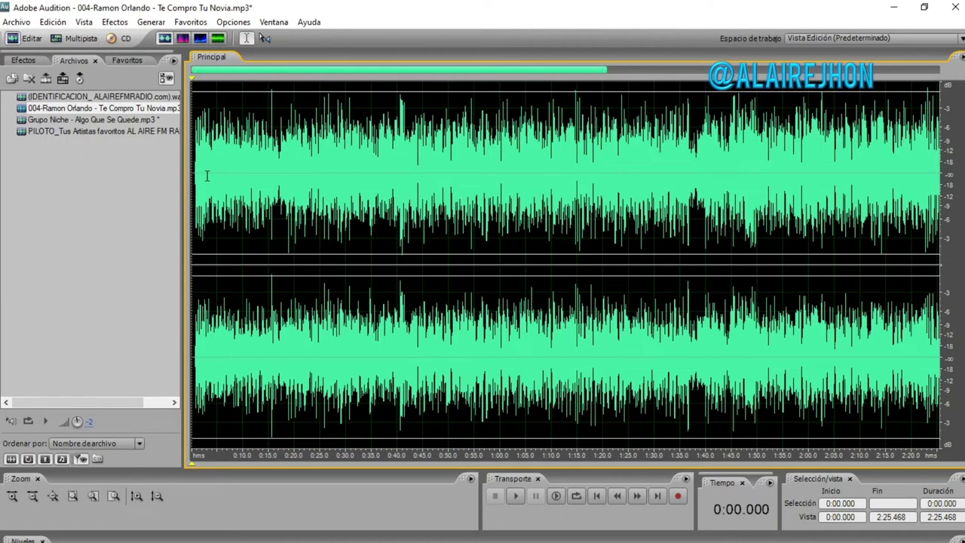
left_click_drag(243, 71, 240, 73)
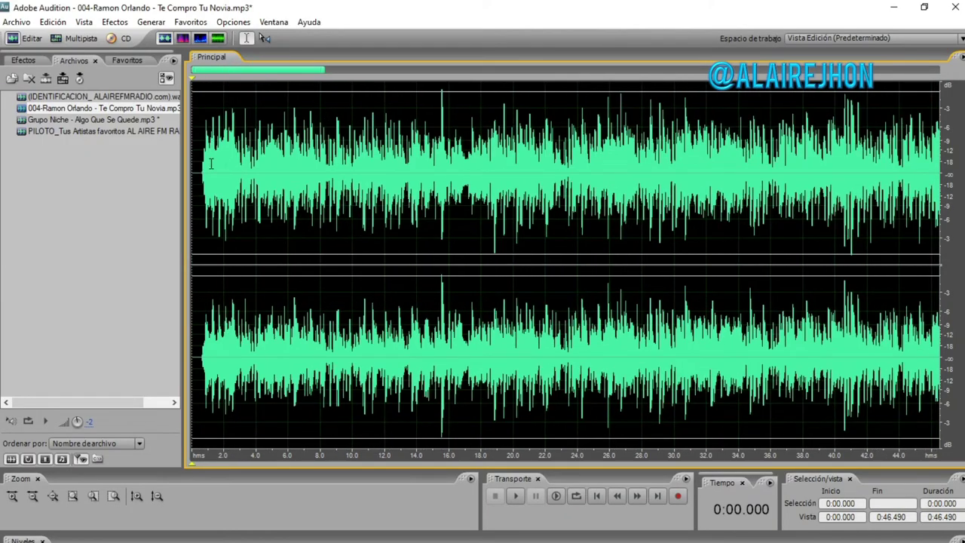
Place the cursor about 1.1 seconds into the song and play a short stretch from there
left_click(211, 166)
key("space")
scroll(209, 173, "down", 3)
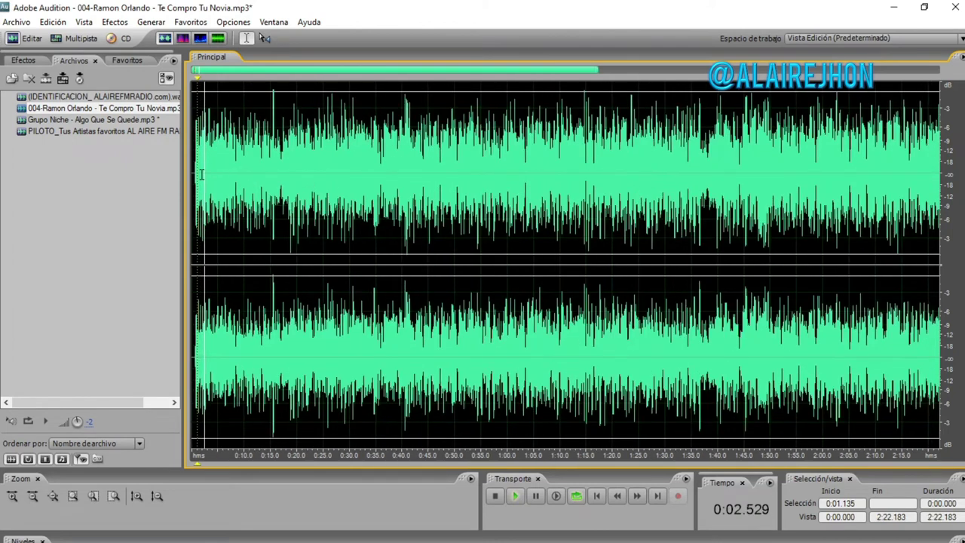
key("space")
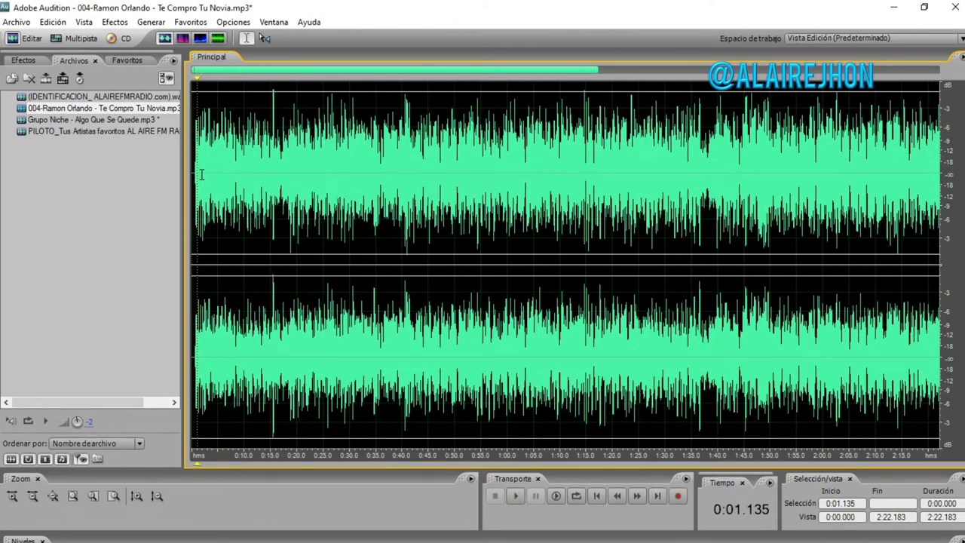
Mix-paste the Aplausos sound effect from the D:\Music\(Efectos Para Radio) folder over the song at the cursor, with both channel volumes at 71
right_click(202, 175)
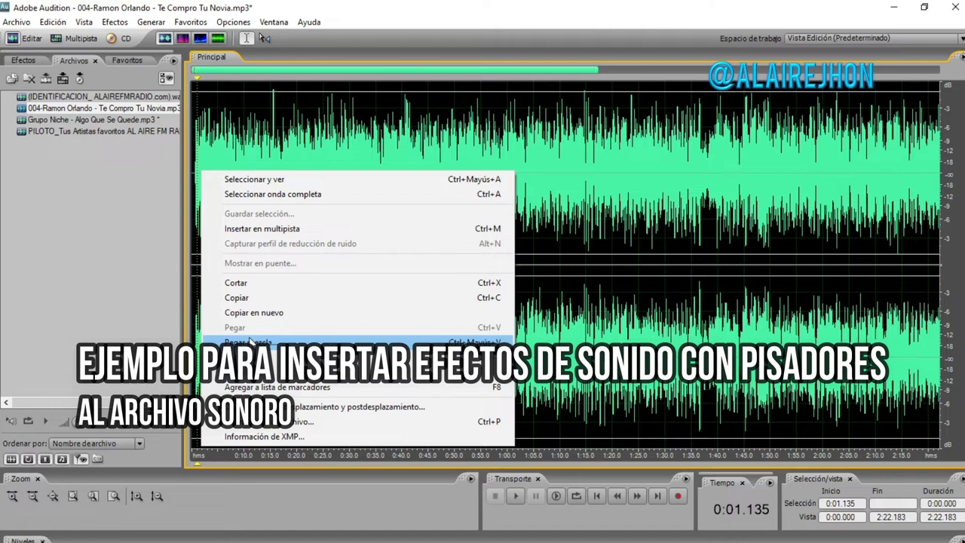
left_click(251, 340)
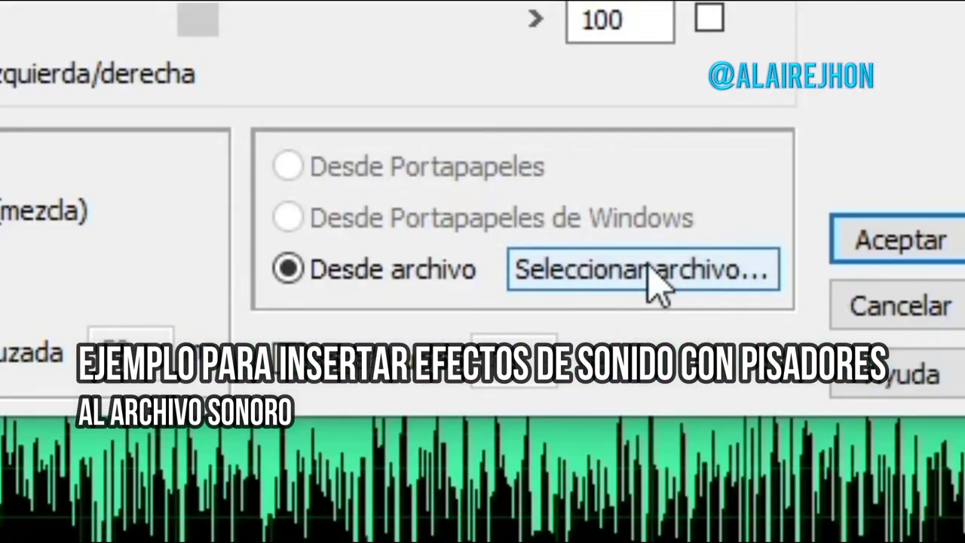
left_click(653, 273)
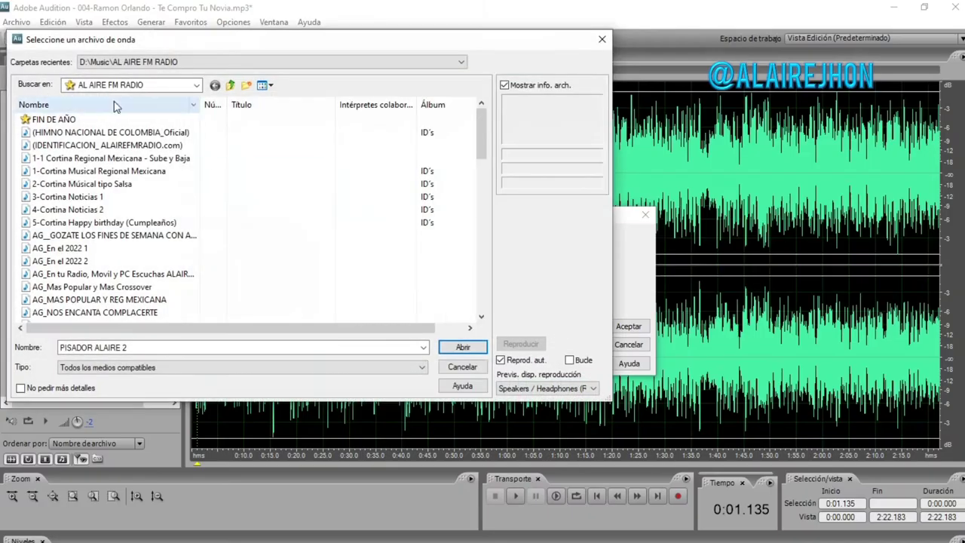
left_click(157, 62)
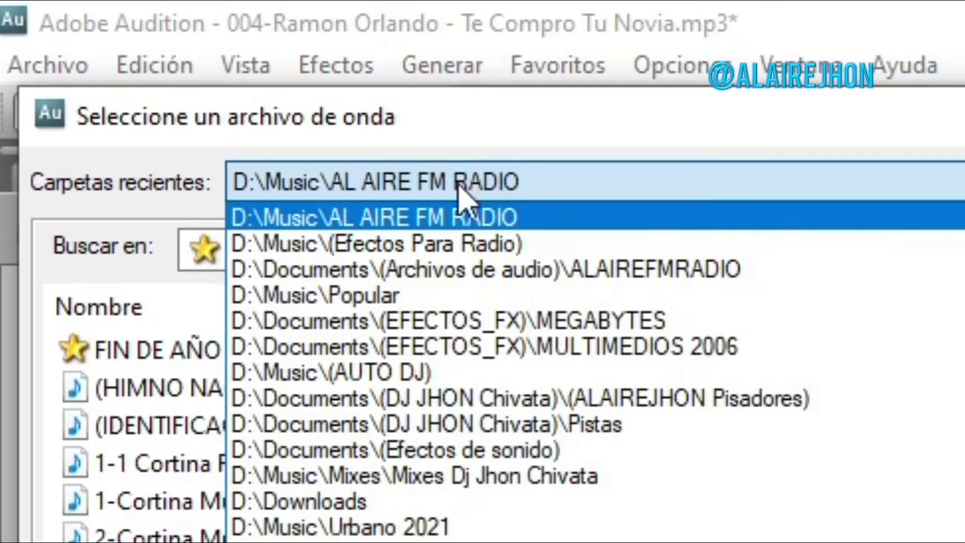
left_click(456, 241)
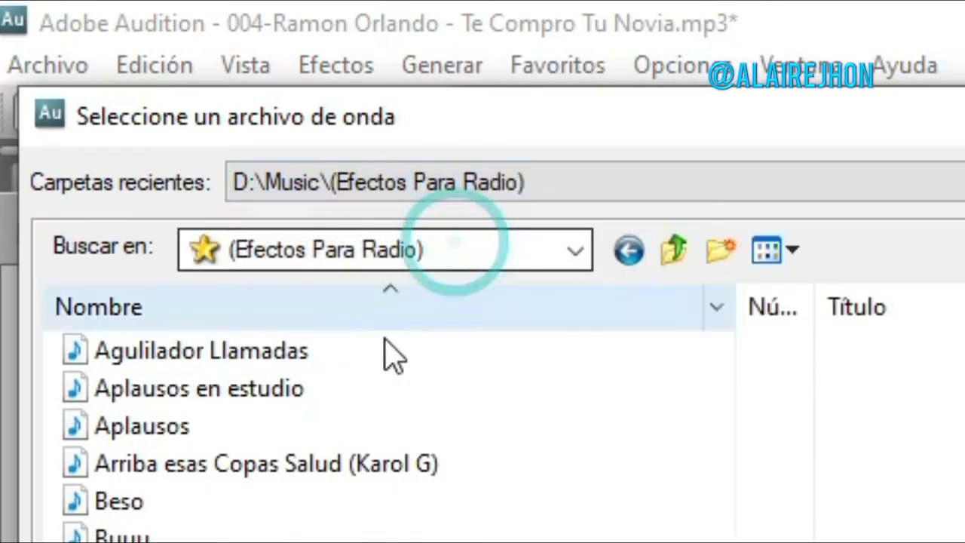
left_click(229, 416)
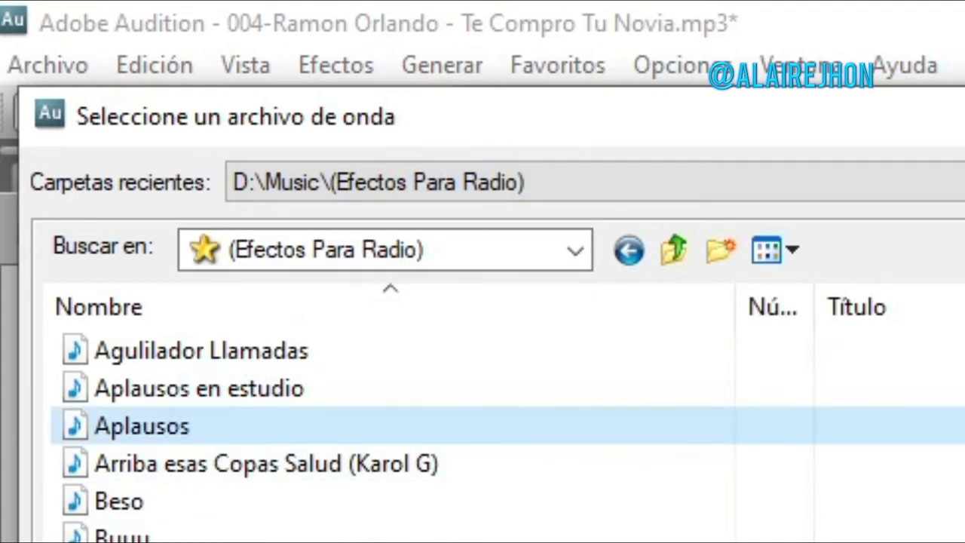
key("Return")
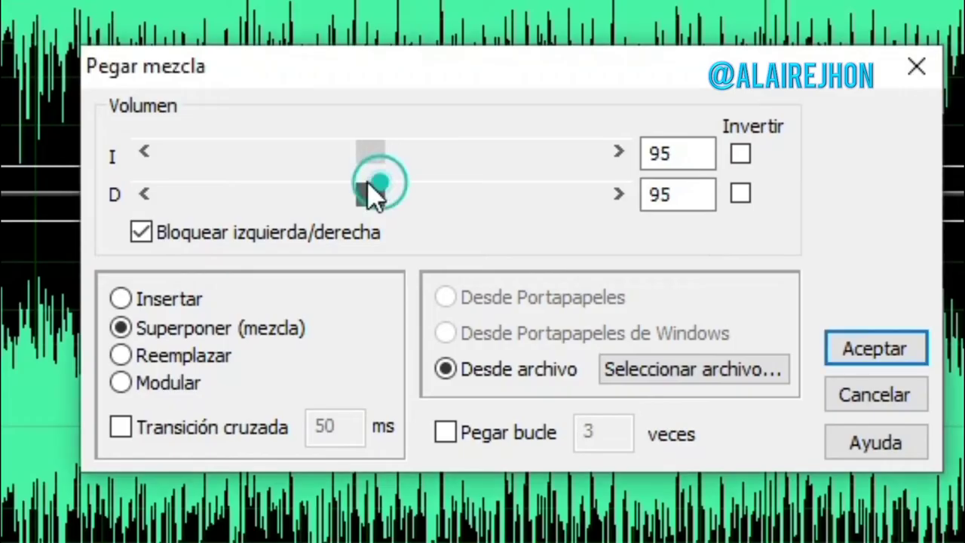
left_click_drag(376, 189, 334, 198)
left_click(894, 351)
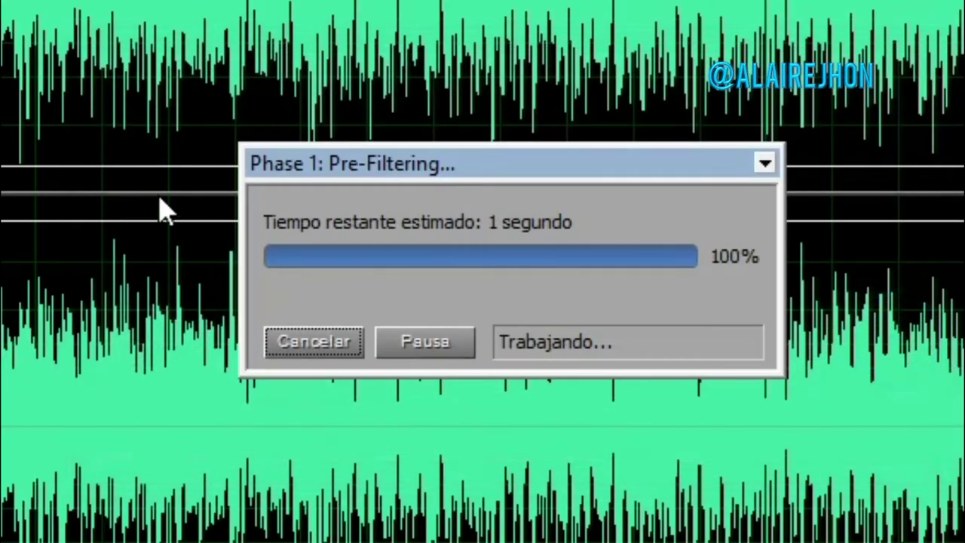
Return the cursor to the start of the applause and open a mix paste from file in the D:\Music\AL AIRE FM RADIO folder
scroll(139, 167, "up", 3)
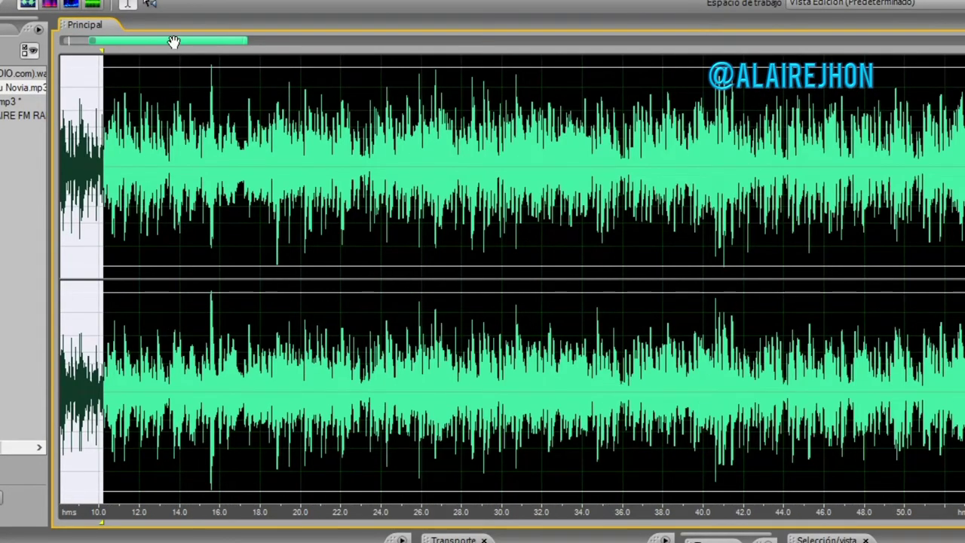
left_click_drag(173, 41, 145, 40)
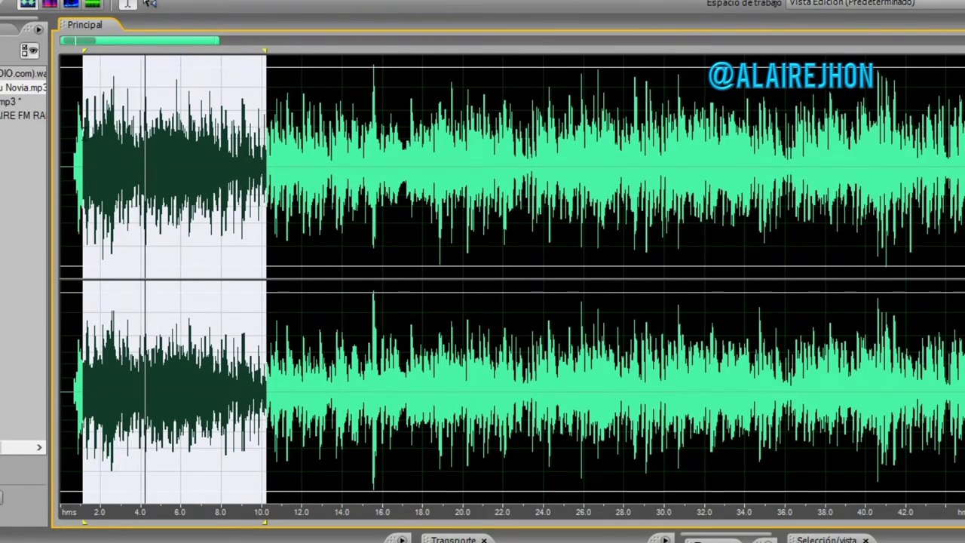
left_click(84, 91)
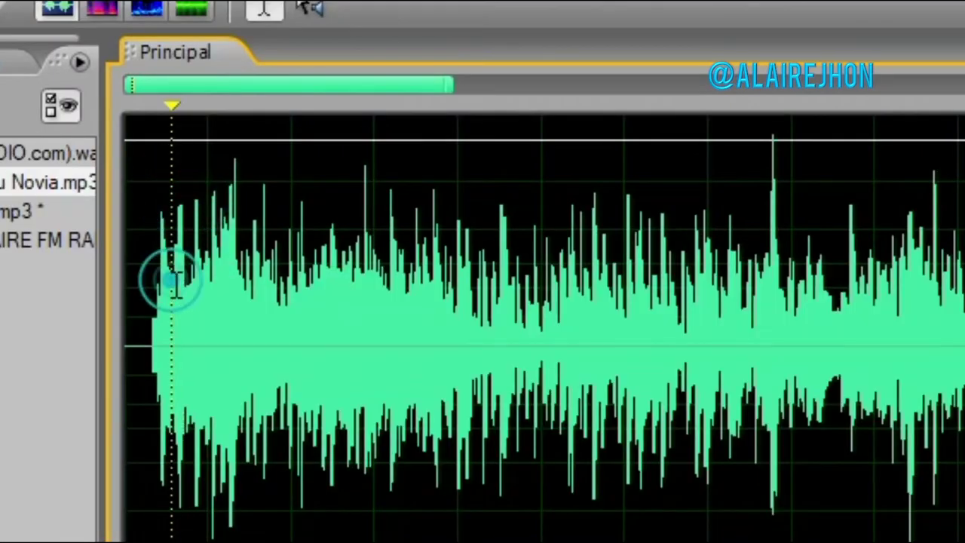
right_click(174, 282)
left_click(125, 345)
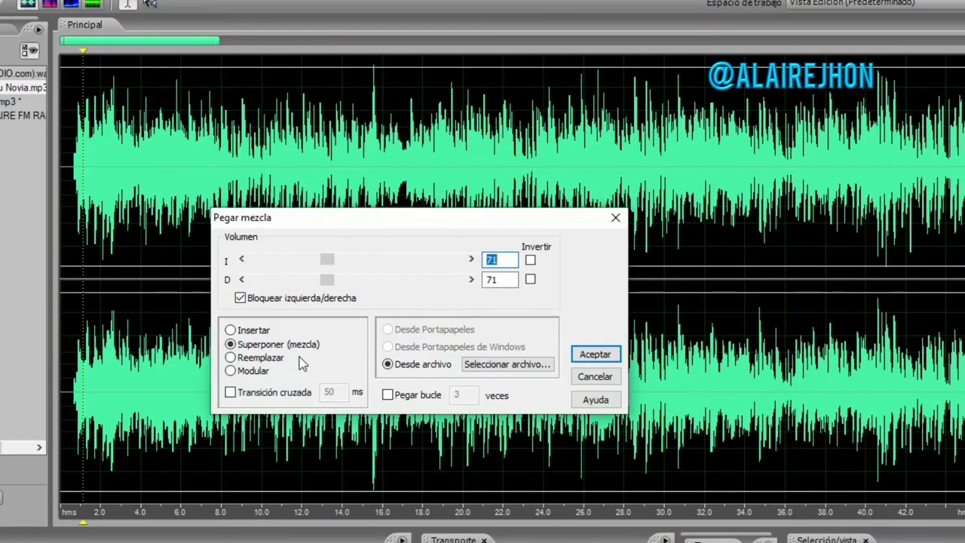
left_click(491, 365)
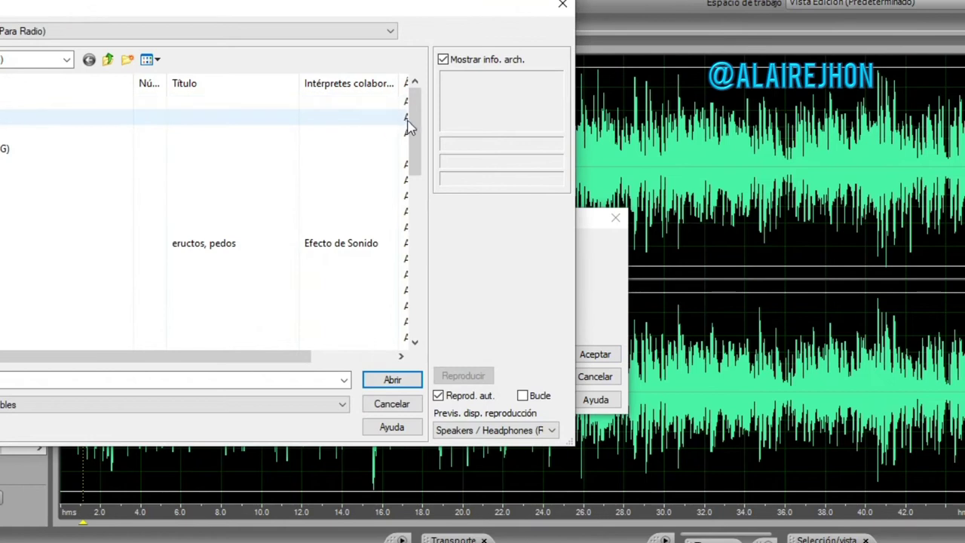
left_click(125, 31)
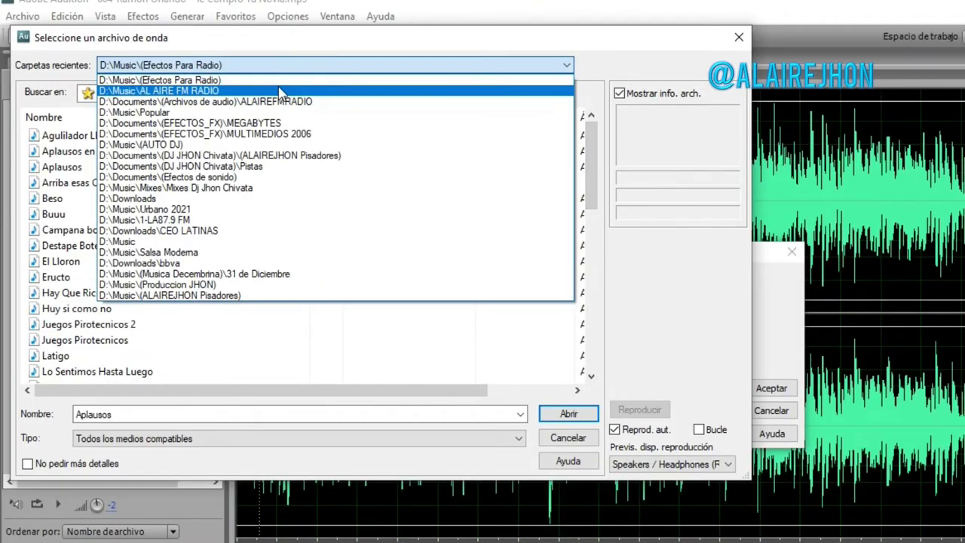
left_click(125, 55)
Choose the jingle Pisa_QUE EMISORA ESCUCHAS 3 and overlap it on the song with both channel volumes at 116
left_click_drag(591, 156, 591, 343)
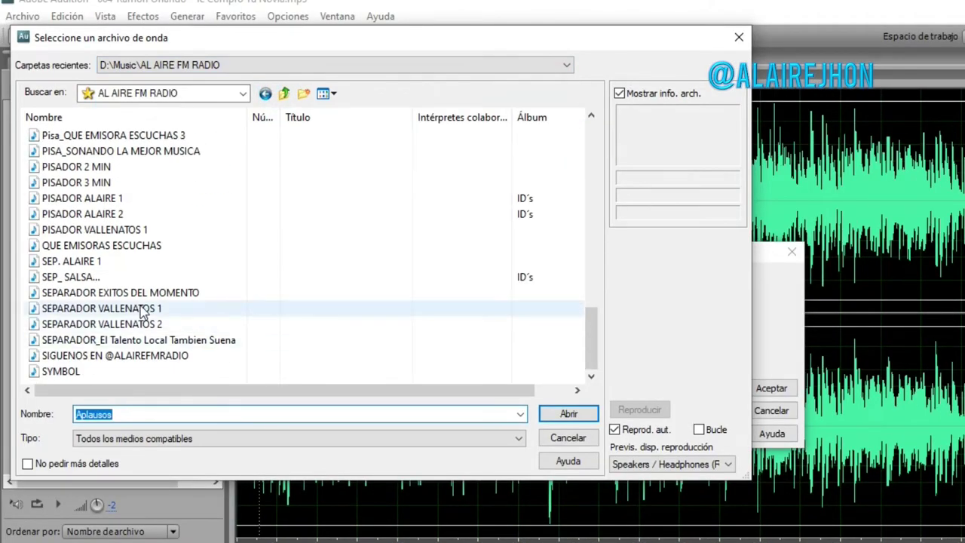
scroll(141, 312, "up", 1)
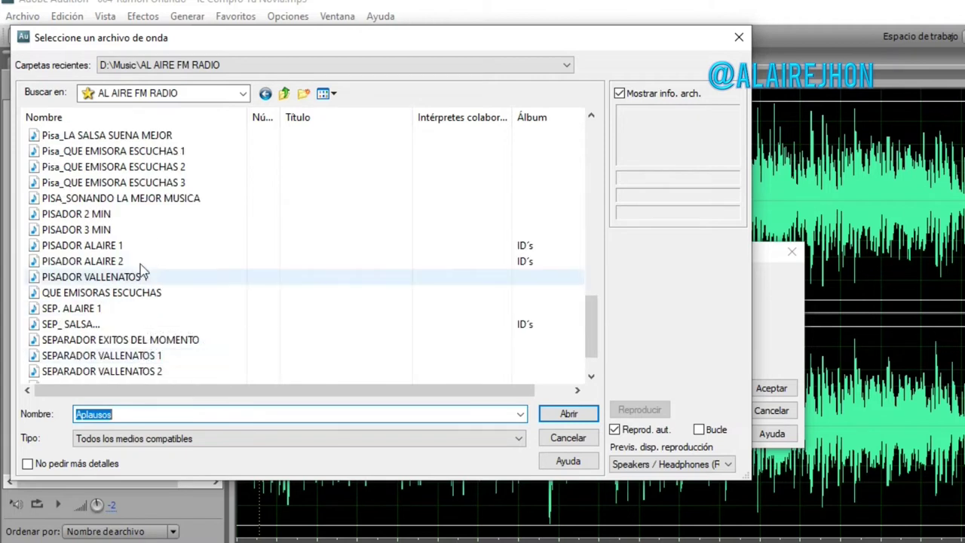
left_click(151, 150)
left_click(178, 198)
left_click(139, 182)
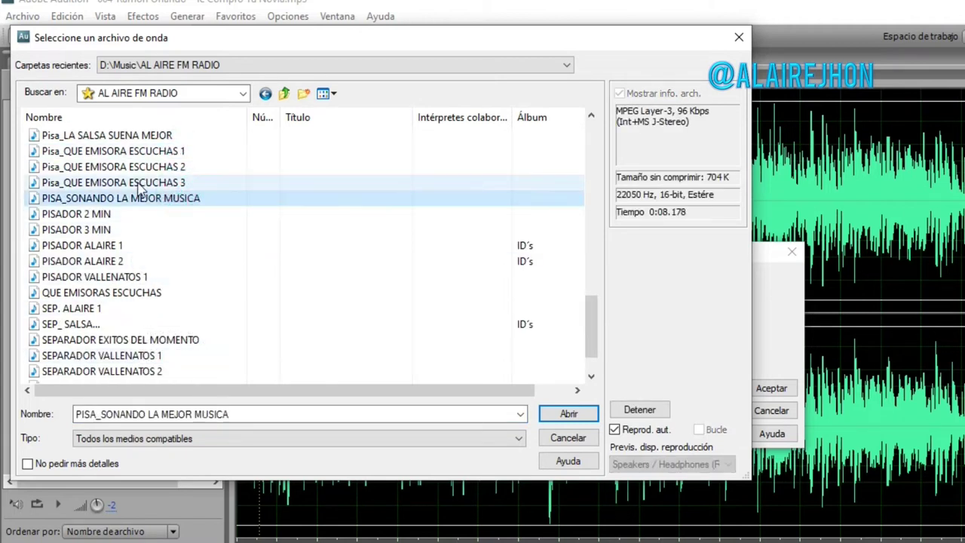
left_click(568, 414)
left_click_drag(502, 312, 528, 315)
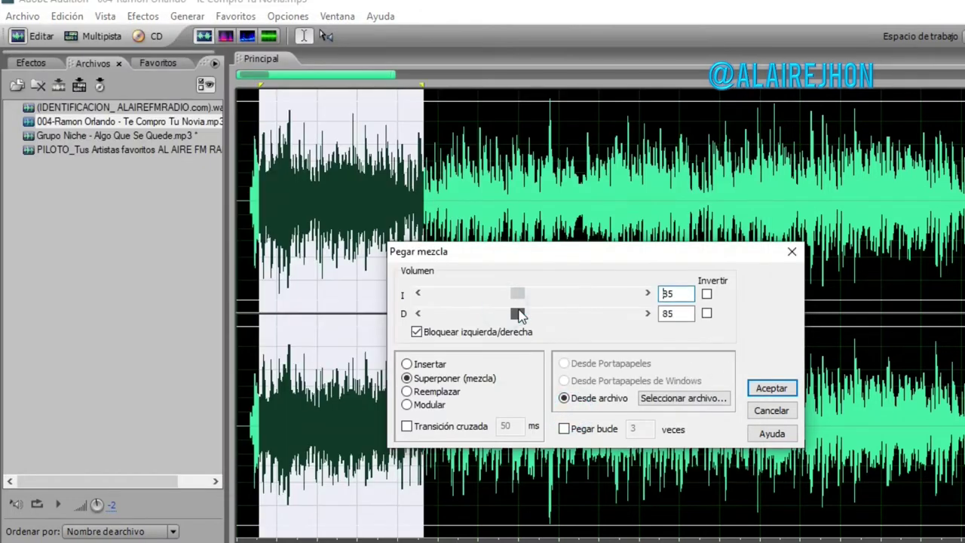
left_click_drag(368, 234, 394, 238)
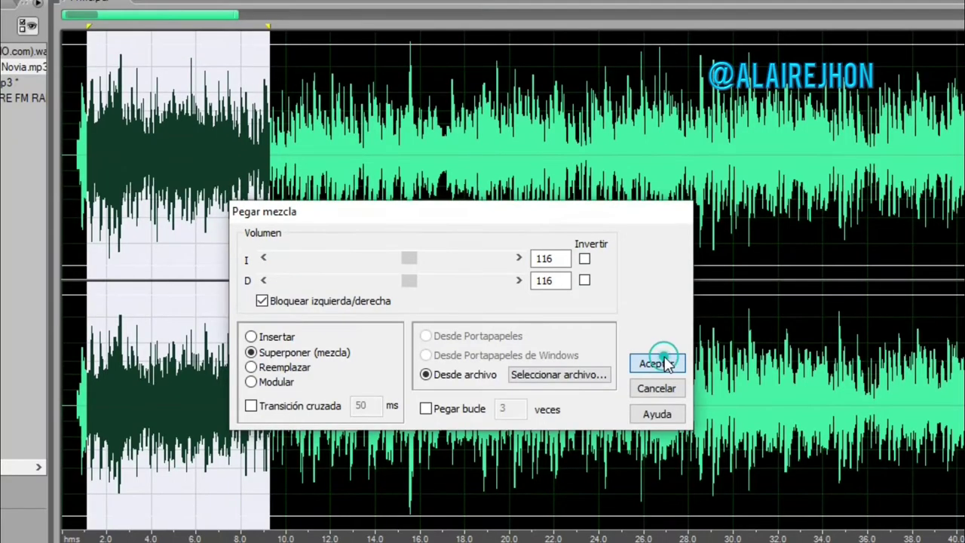
left_click(748, 399)
Play the song from its start to listen to the mixed applause and jingle
left_click(76, 151)
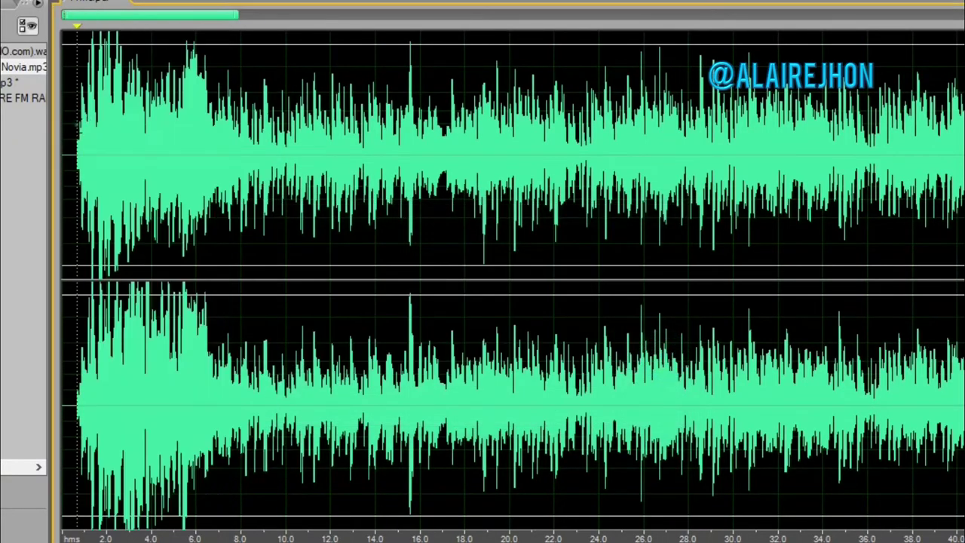
key("space")
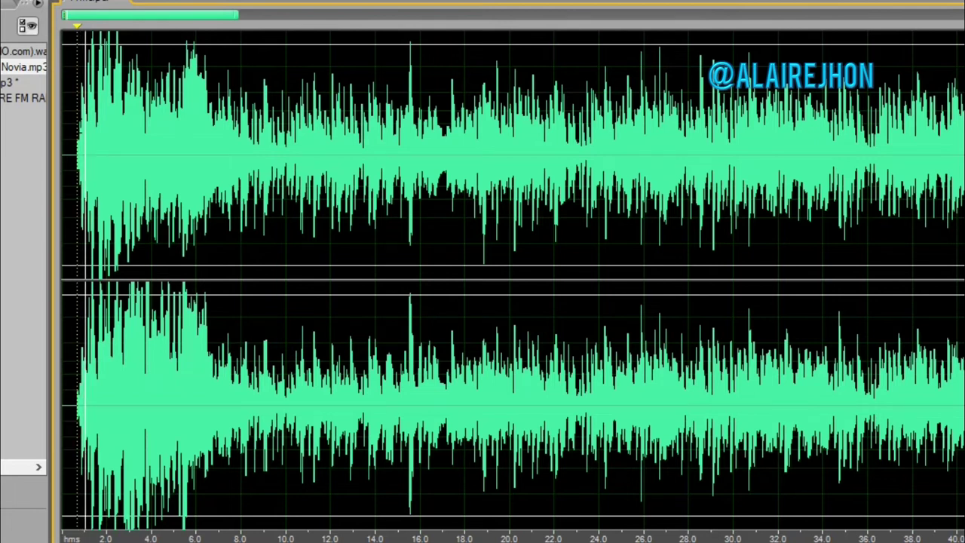
scroll(138, 156, "down", 2)
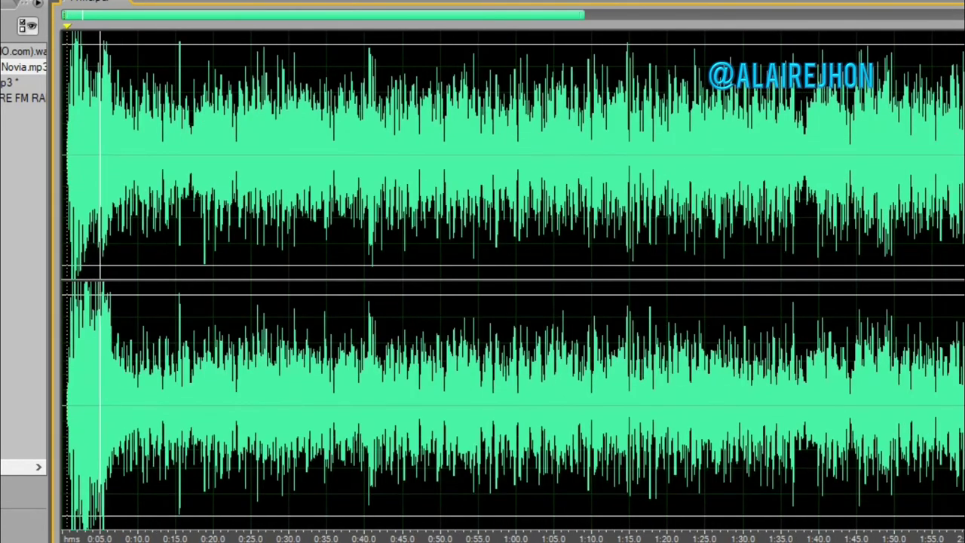
scroll(513, 279, "down", 2)
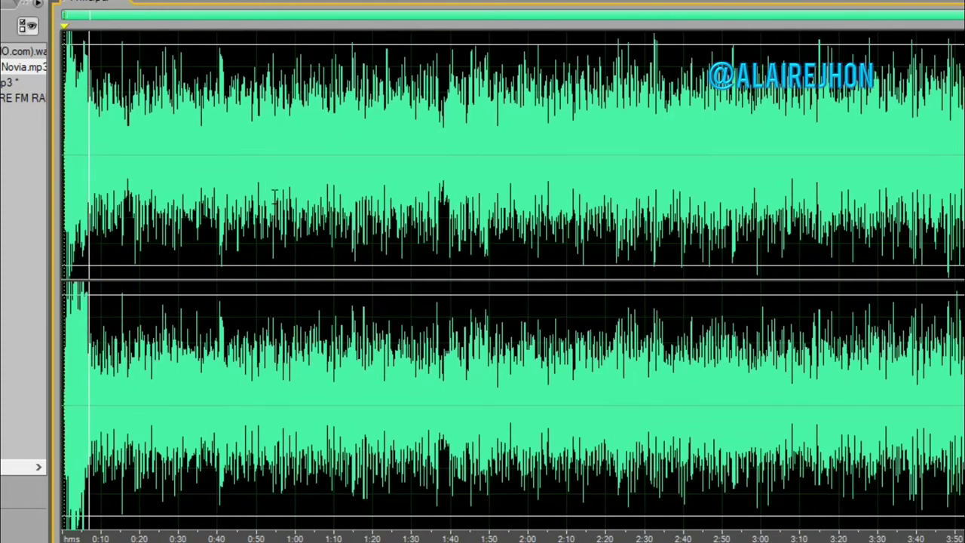
Mix-paste the jingle PISADOR ALAIRE 2 over the song at about 12 seconds, with both channel volumes at 116
scroll(162, 34, "up", 3)
left_click_drag(162, 15, 126, 15)
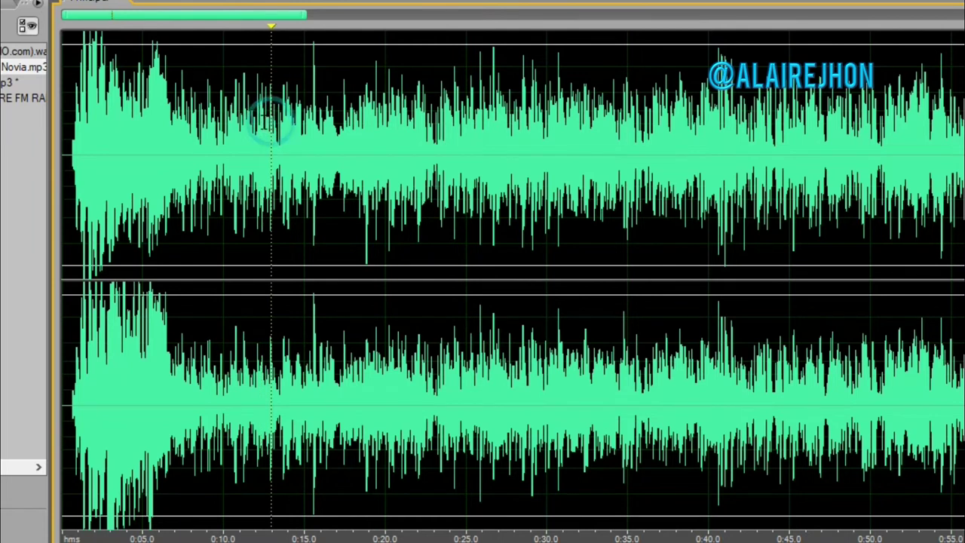
right_click(260, 130)
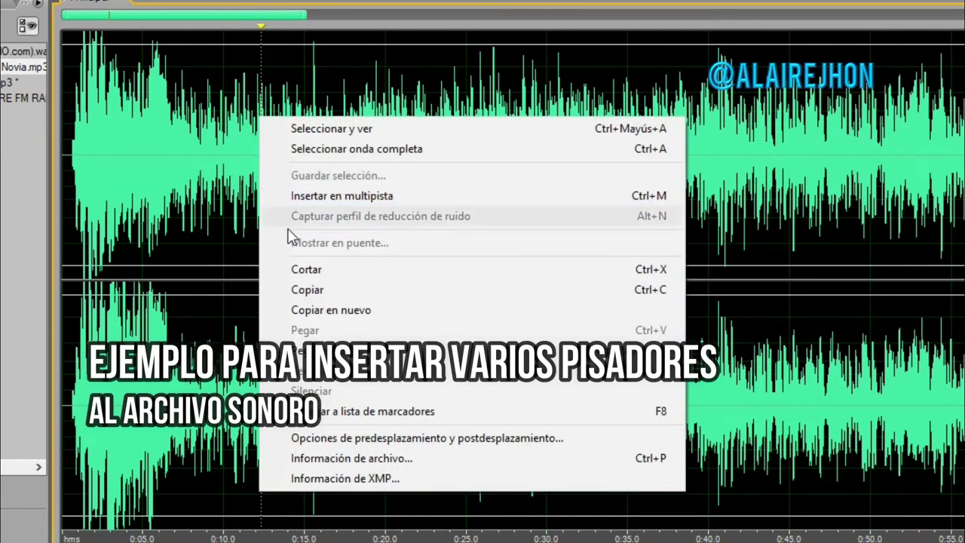
left_click(339, 350)
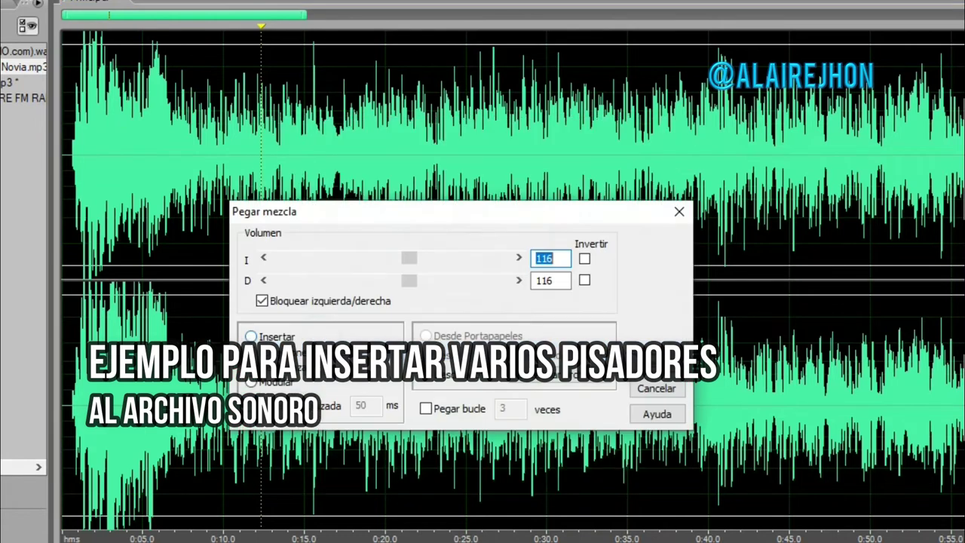
left_click(527, 375)
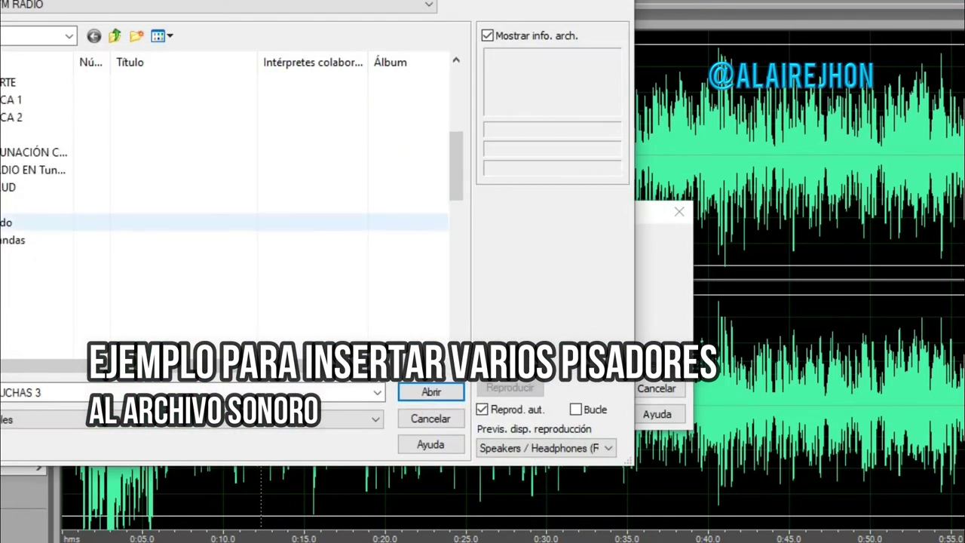
scroll(226, 226, "down", 3)
left_click(1, 324)
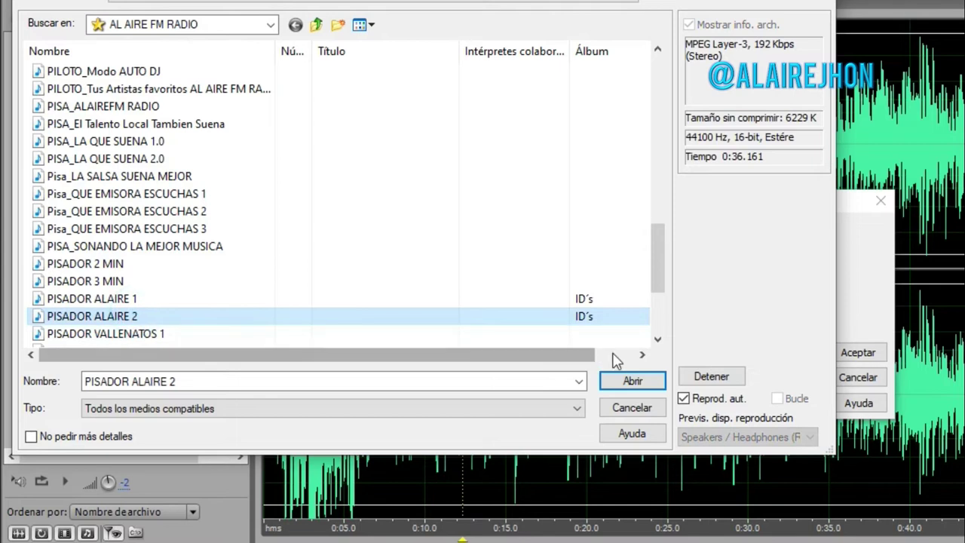
left_click(625, 379)
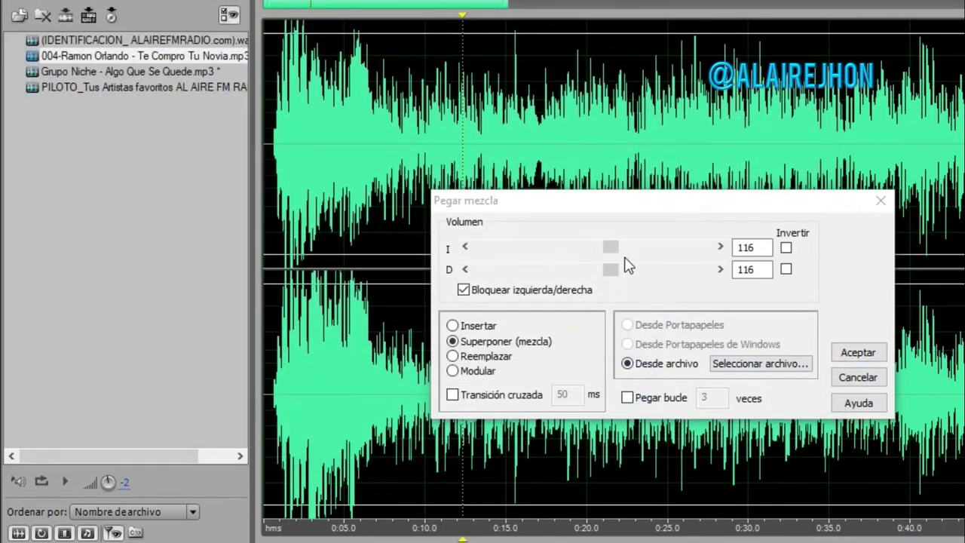
left_click(860, 353)
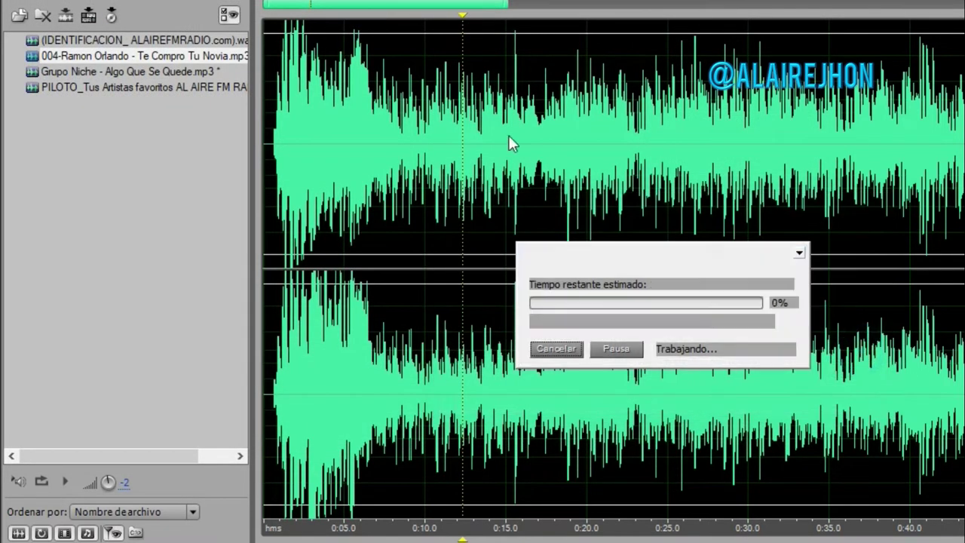
Listen to the passage around the jingle at about 12 seconds and to a part past the middle of the song
left_click(450, 146)
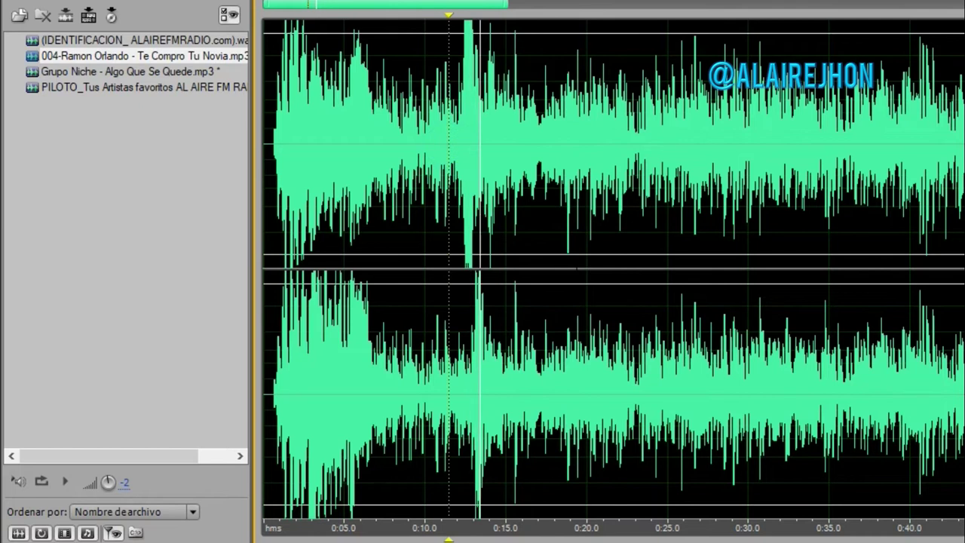
scroll(446, 144, "down", 3)
scroll(816, 129, "down", 1)
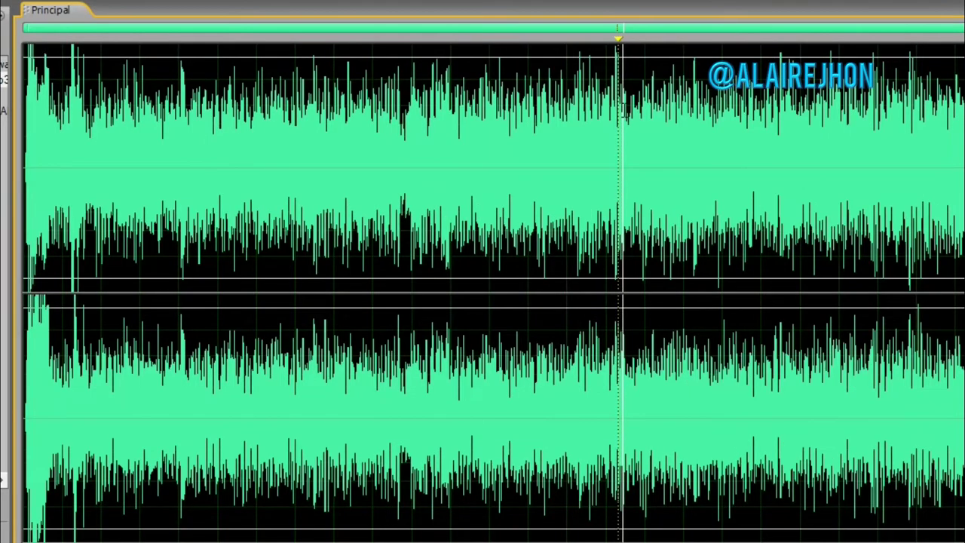
left_click(834, 87)
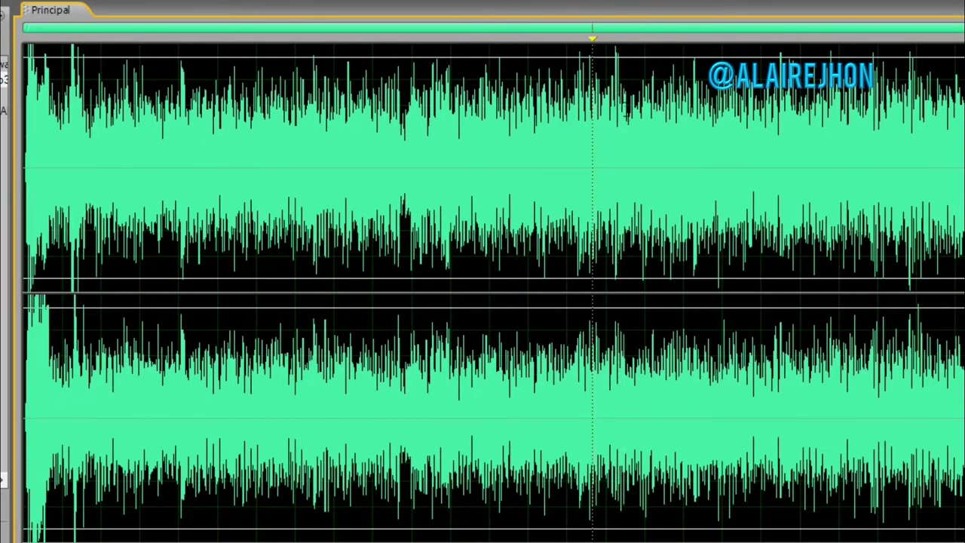
Mix-paste the jingle Pisa_QUE EMISORA ESCUCHAS 1 over the song at about 2:34, with both channel volumes at 116
right_click(620, 106)
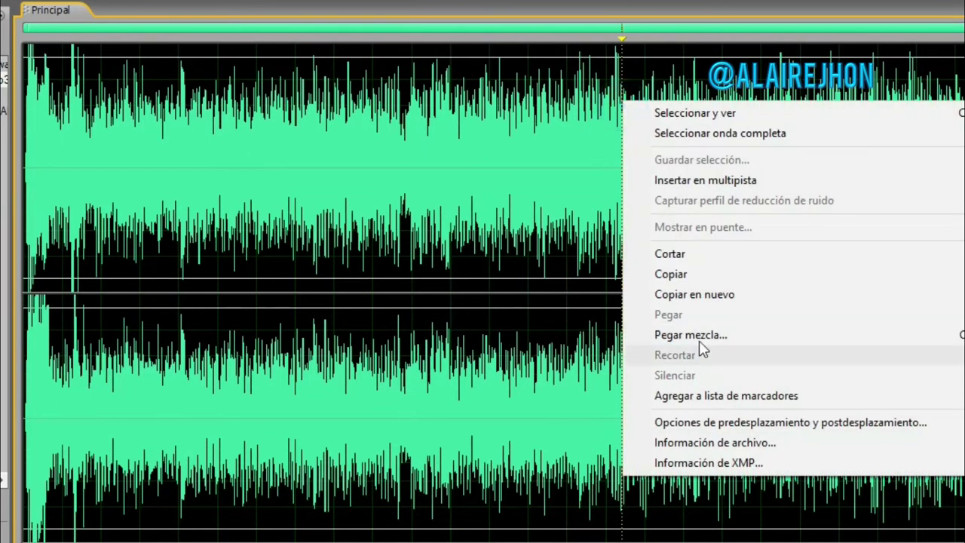
left_click(706, 326)
left_click(526, 384)
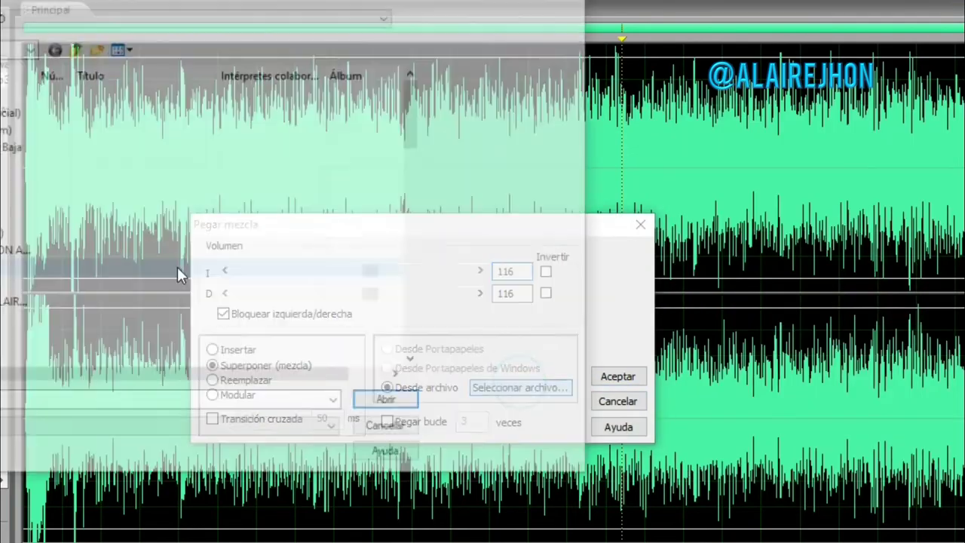
scroll(401, 332, "down", 8)
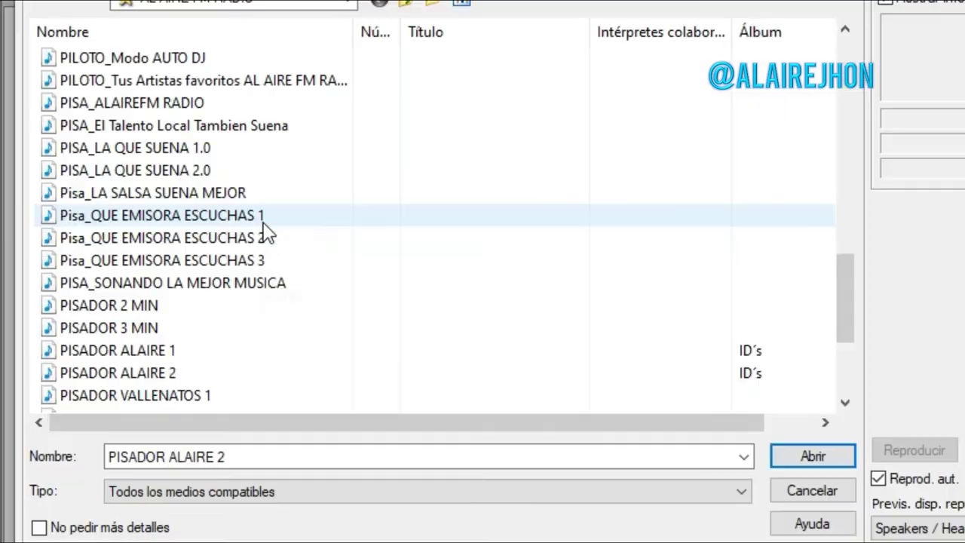
left_click(210, 276)
left_click(844, 453)
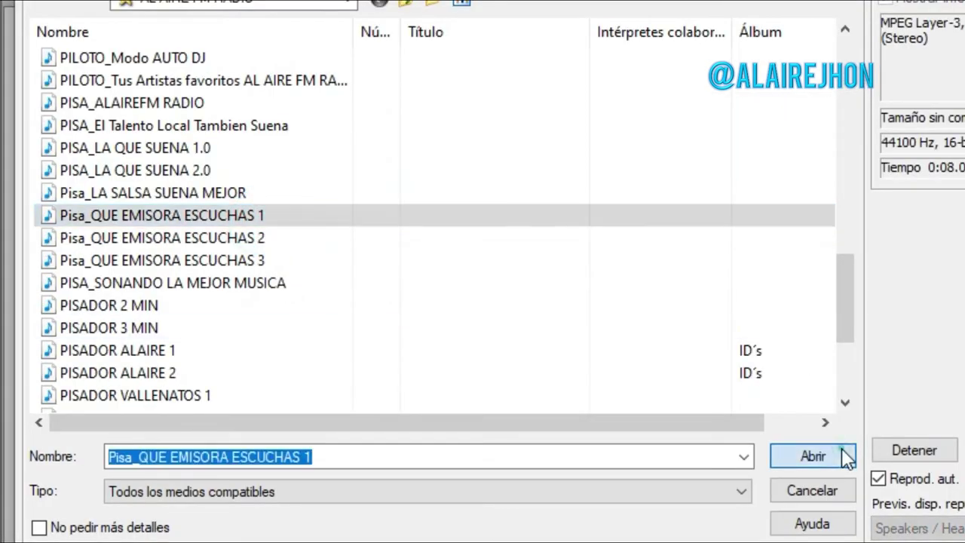
key("Return")
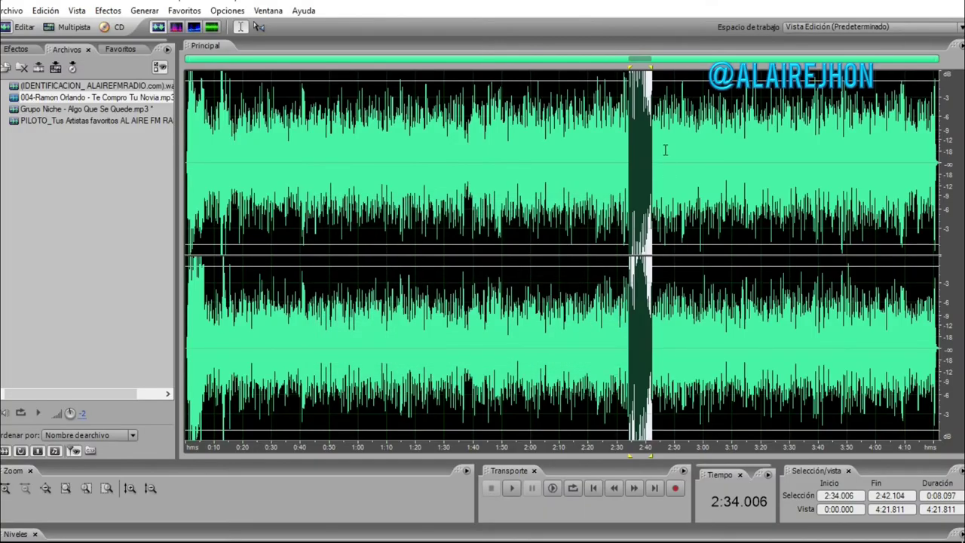
Listen to the jingle passage at about 2:34 and to a part near 3:37 of the song
key("space")
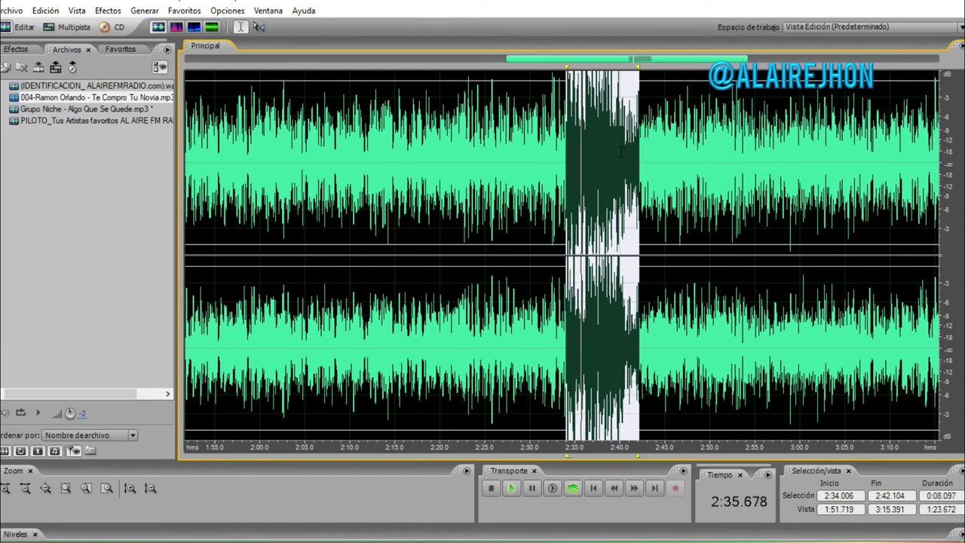
left_click(621, 152)
scroll(621, 152, "down", 5)
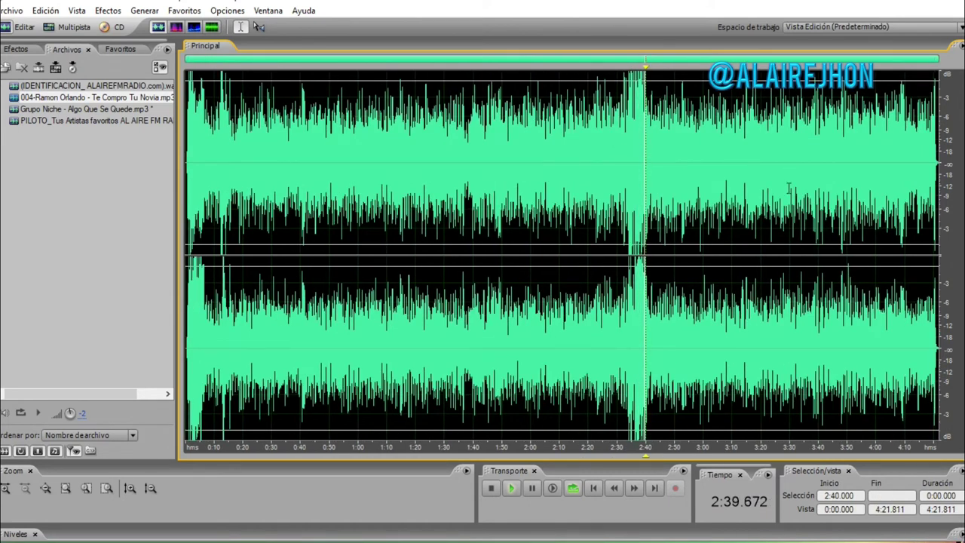
left_click(809, 162)
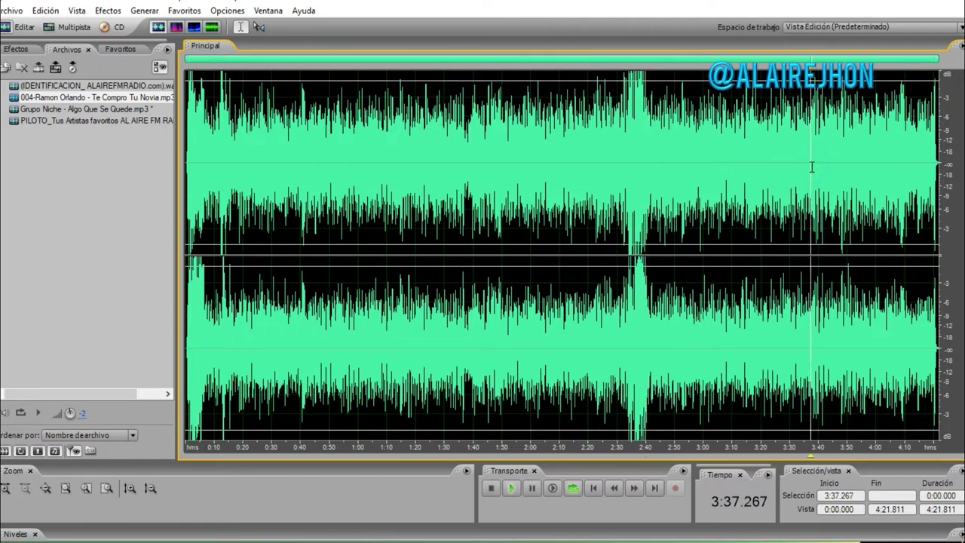
Mix-paste the jingle PISADOR ALAIRE 1 over the song at about 4:04, with both channel volumes at 116
left_click(886, 100)
scroll(887, 99, "up", 3)
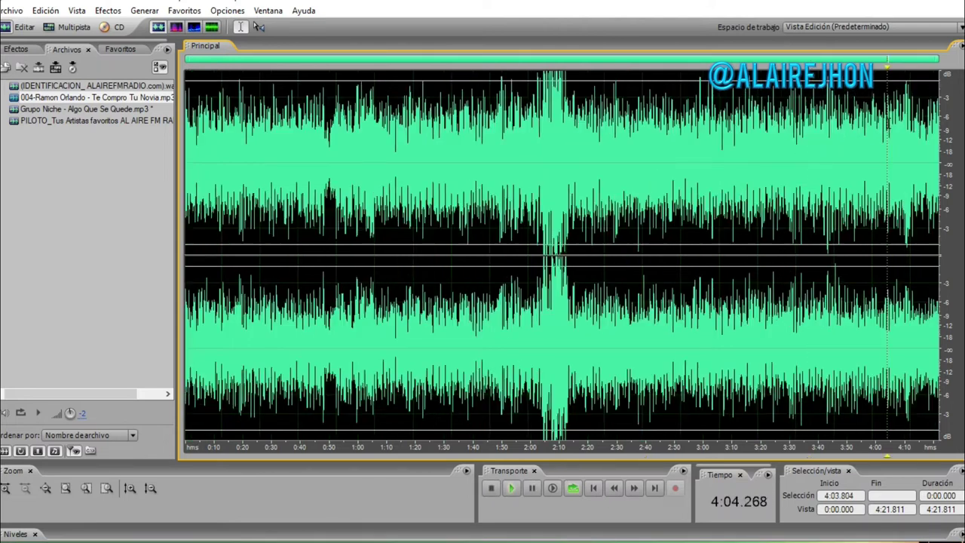
key("space")
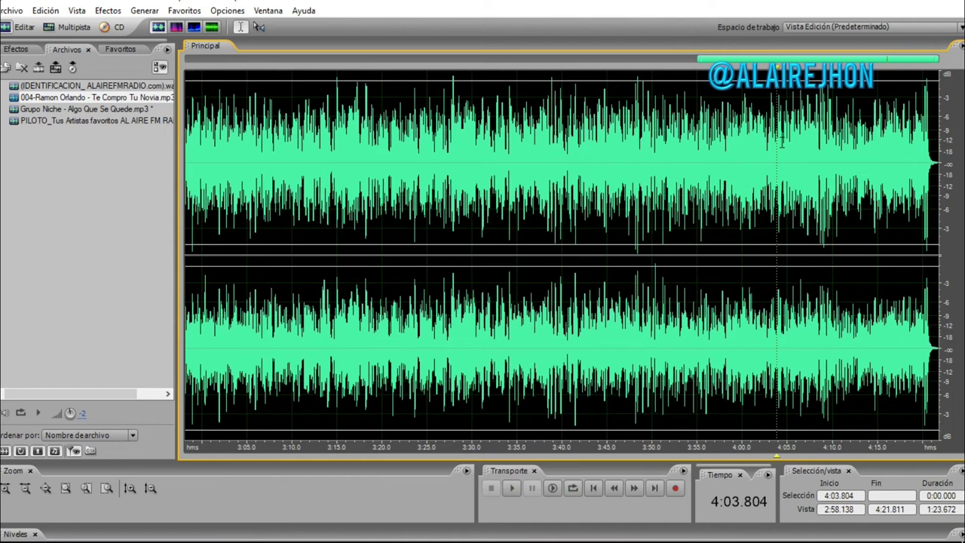
right_click(781, 144)
left_click(714, 310)
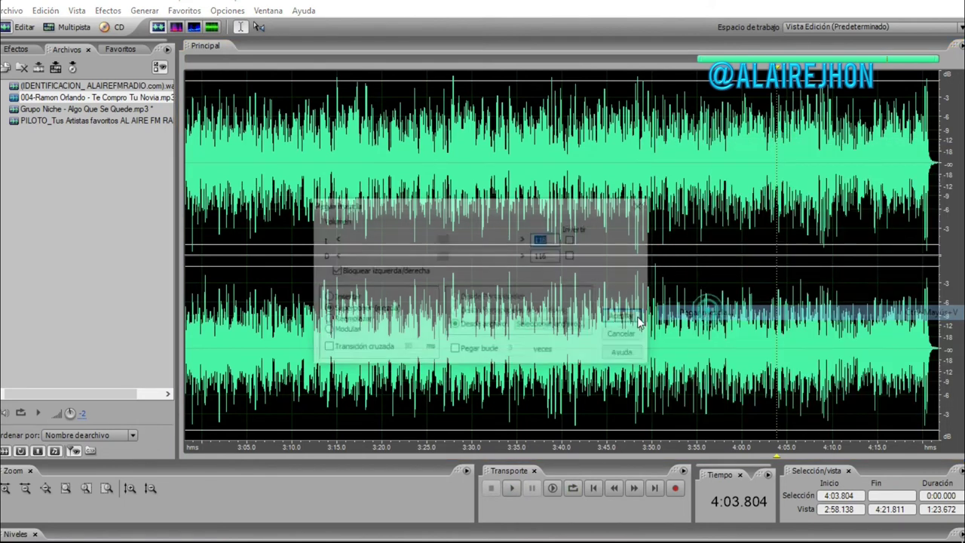
left_click(561, 325)
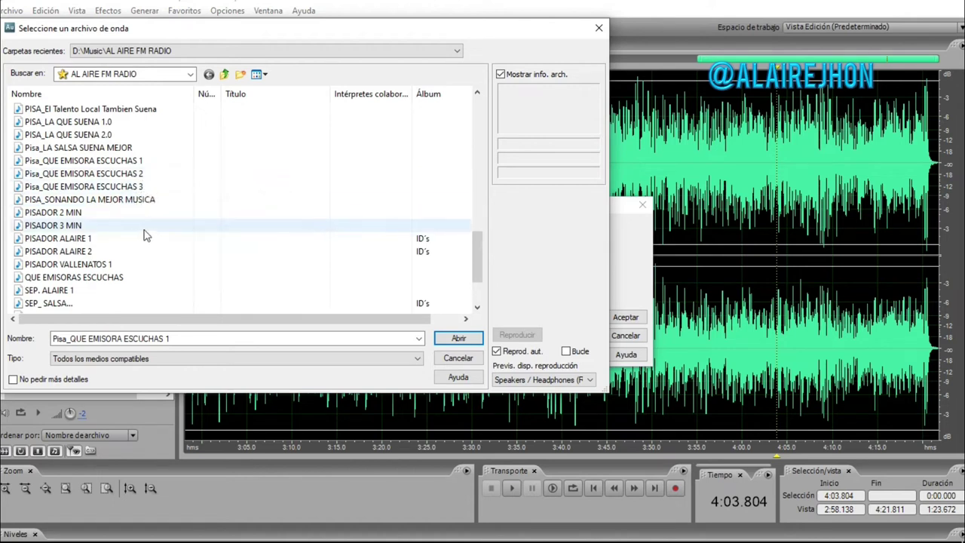
scroll(145, 236, "down", 2)
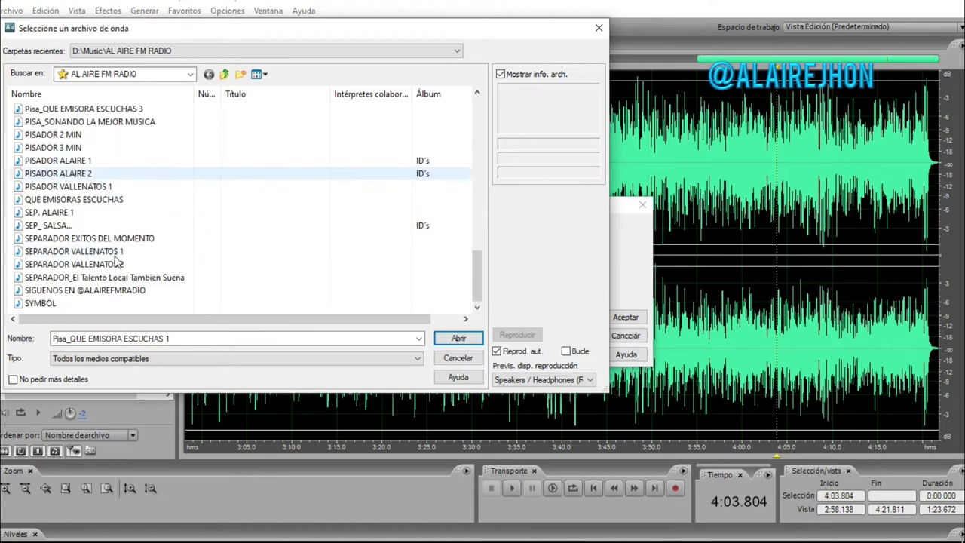
left_click(87, 174)
left_click(91, 160)
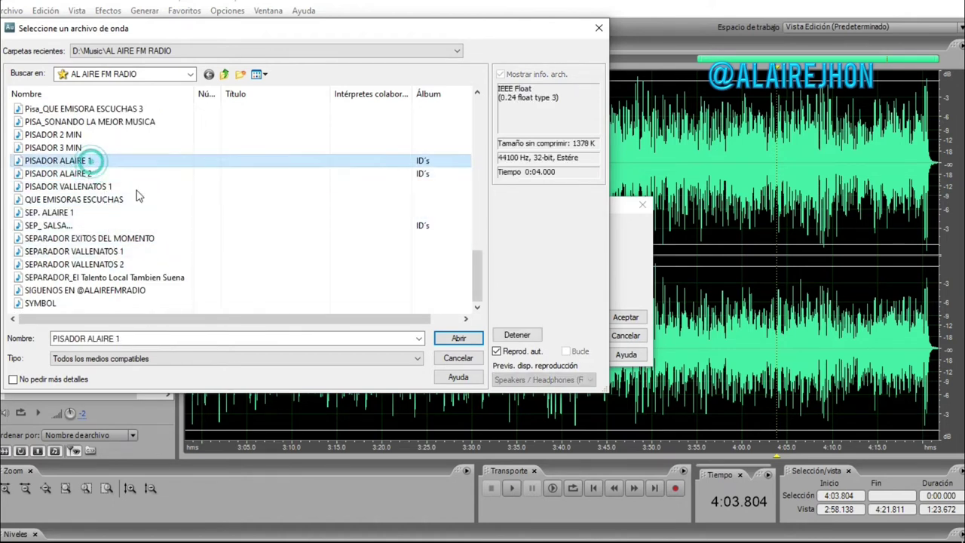
left_click(457, 338)
left_click(630, 316)
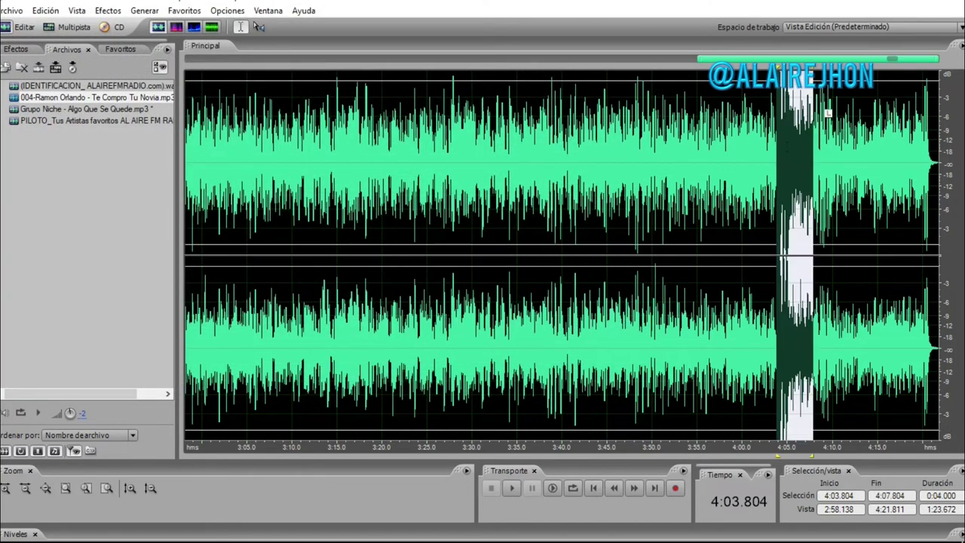
Listen to the passage with the jingle at about 4:05, near the end of the song
left_click(786, 146)
key("space")
scroll(817, 181, "down", 3)
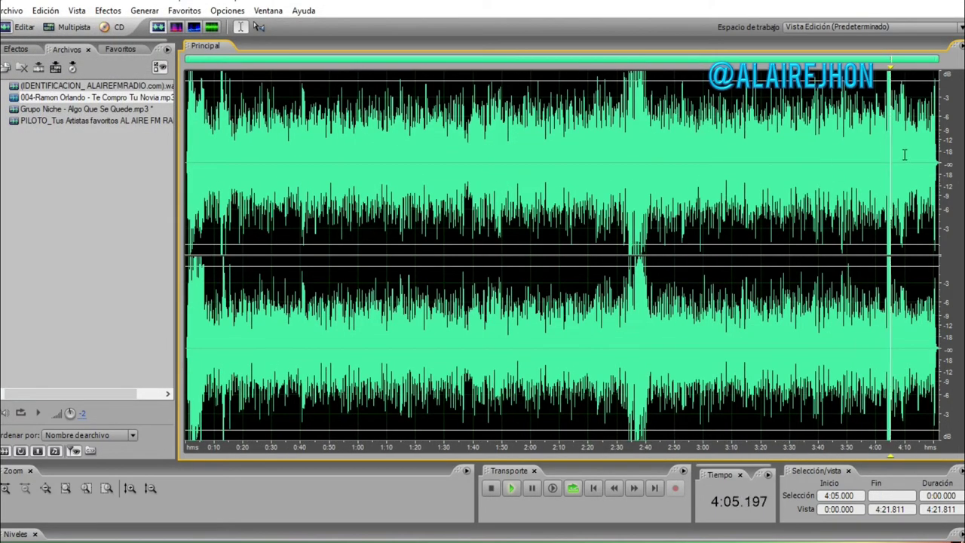
key("space")
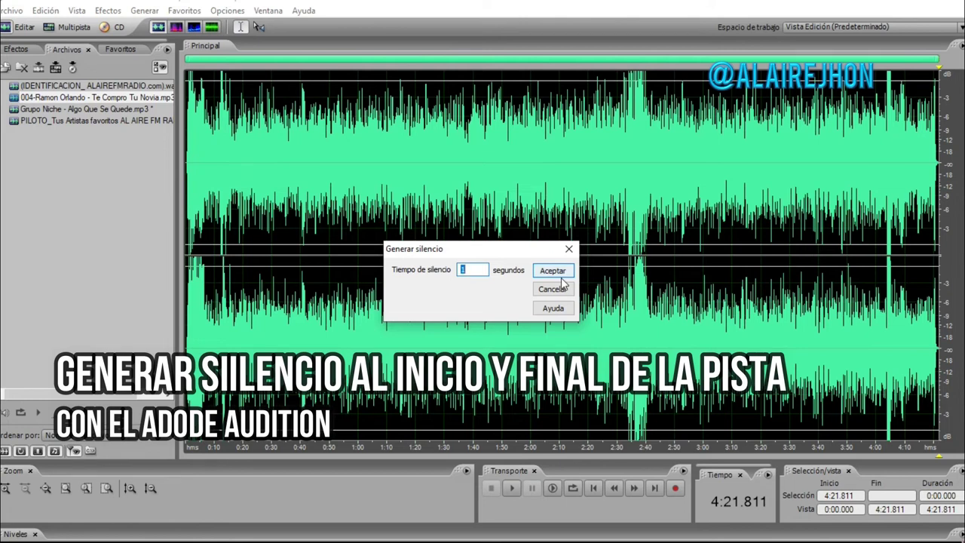
Generate 1 second of silence at the end of the song and listen to its ending
left_click(553, 271)
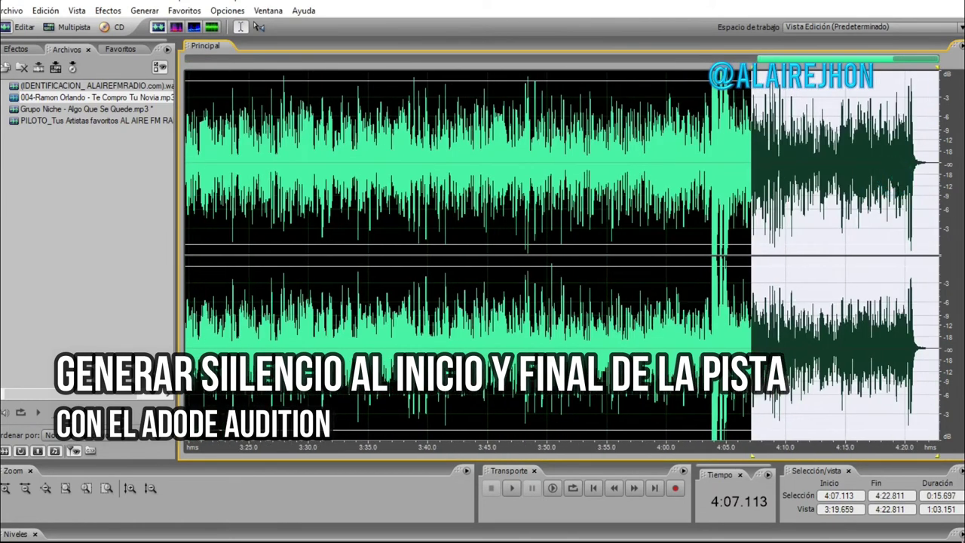
left_click(891, 188)
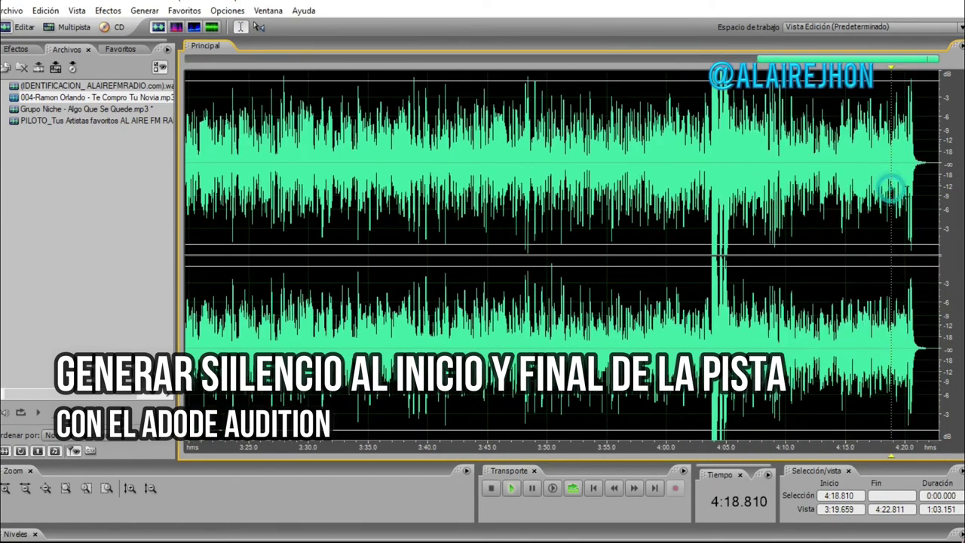
key("space")
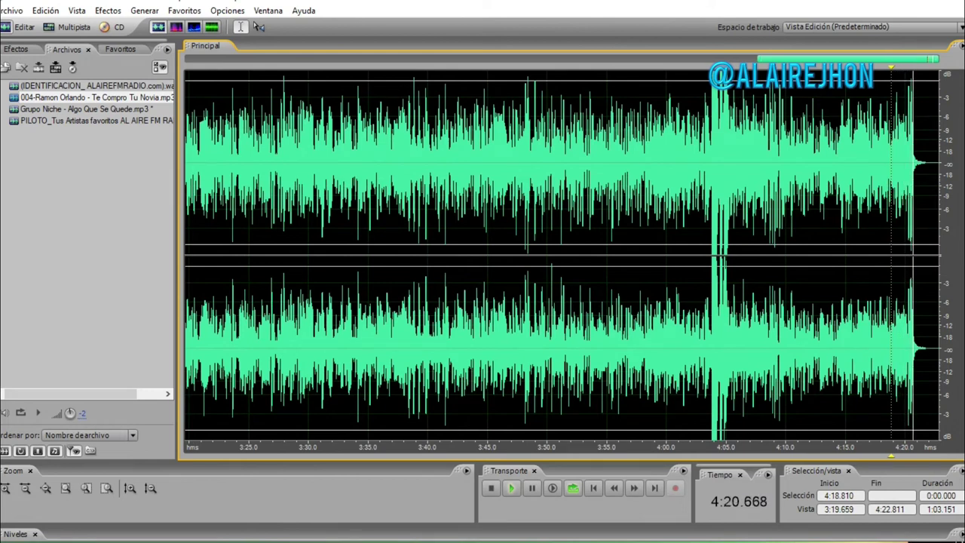
key("space")
Apply the multiband compressor with the Broadcast preset to the whole song
key("backslash")
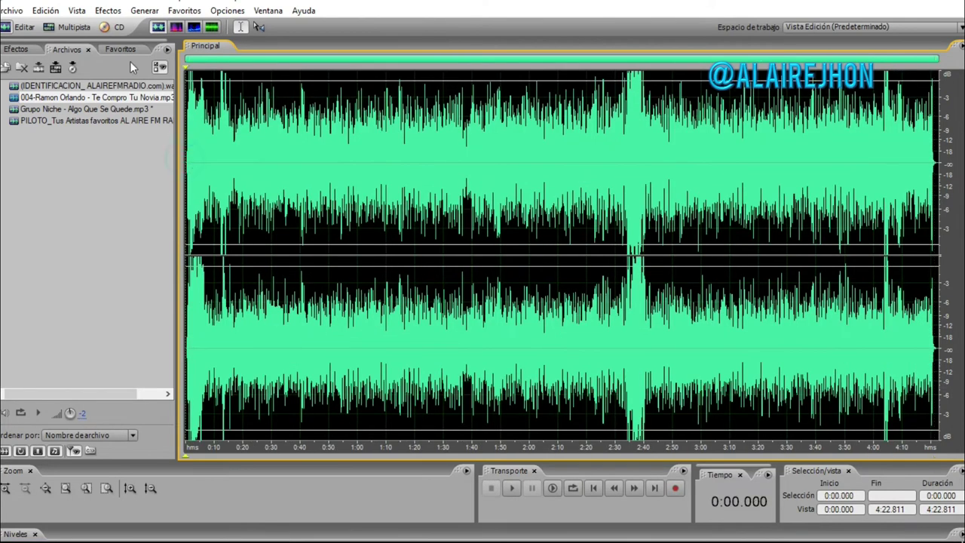
left_click(117, 12)
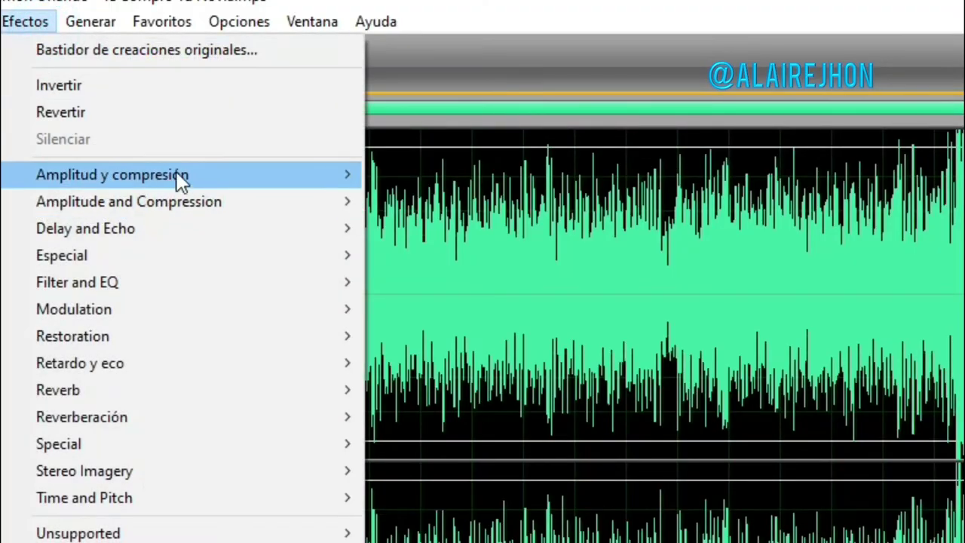
mouse_move(181, 180)
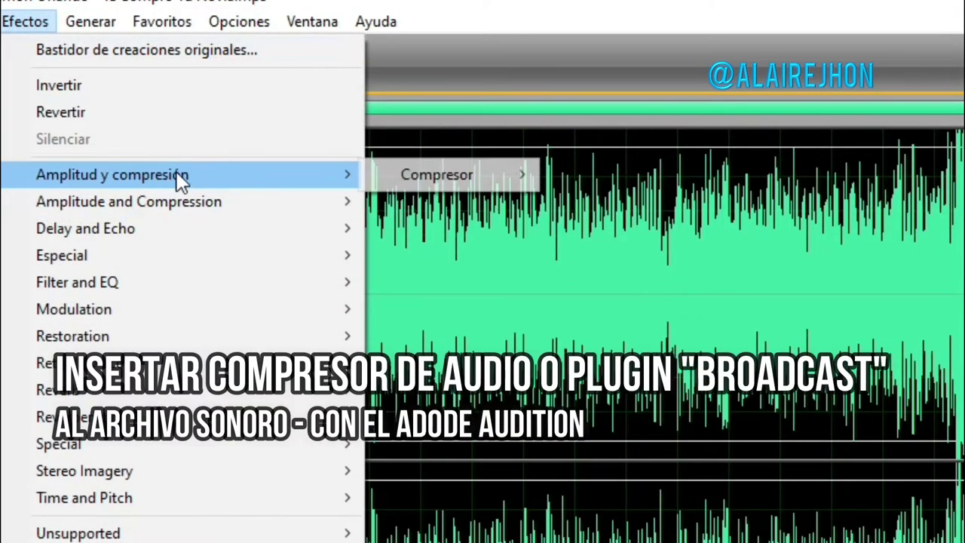
mouse_move(520, 173)
left_click(658, 215)
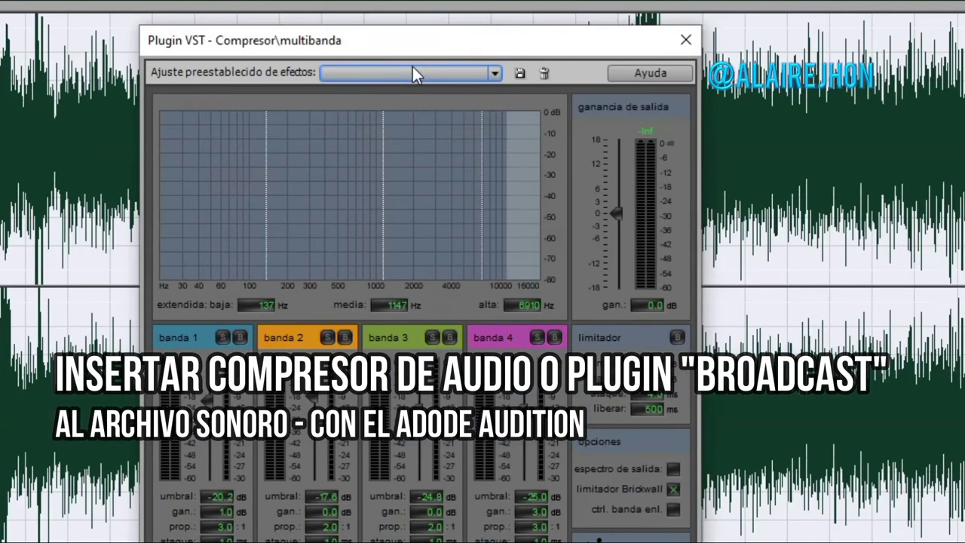
left_click(416, 72)
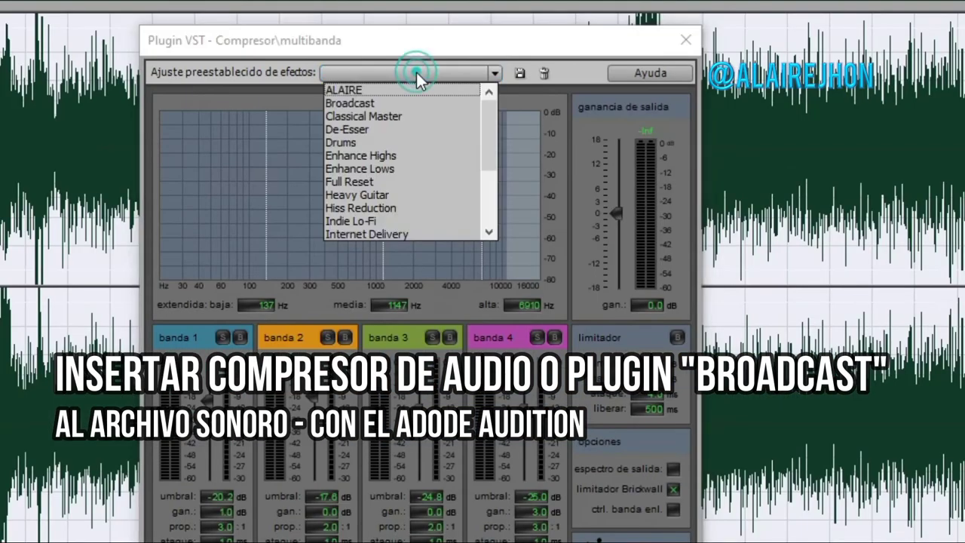
left_click(382, 102)
key("Return")
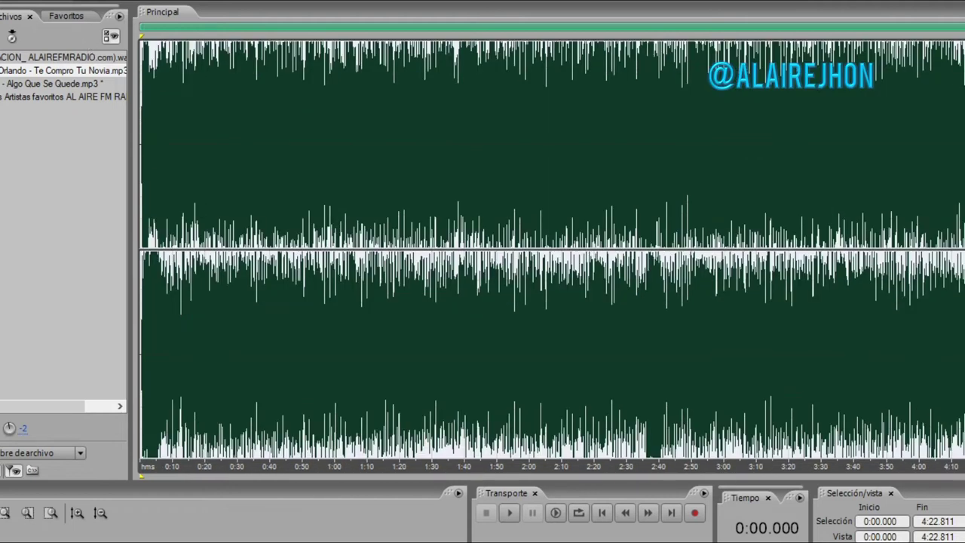
Lower the song's volume with Amplify/Fade at -1.35 dB left and -2.7 dB right, and listen from about 1:05
key("alt+c")
mouse_move(192, 85)
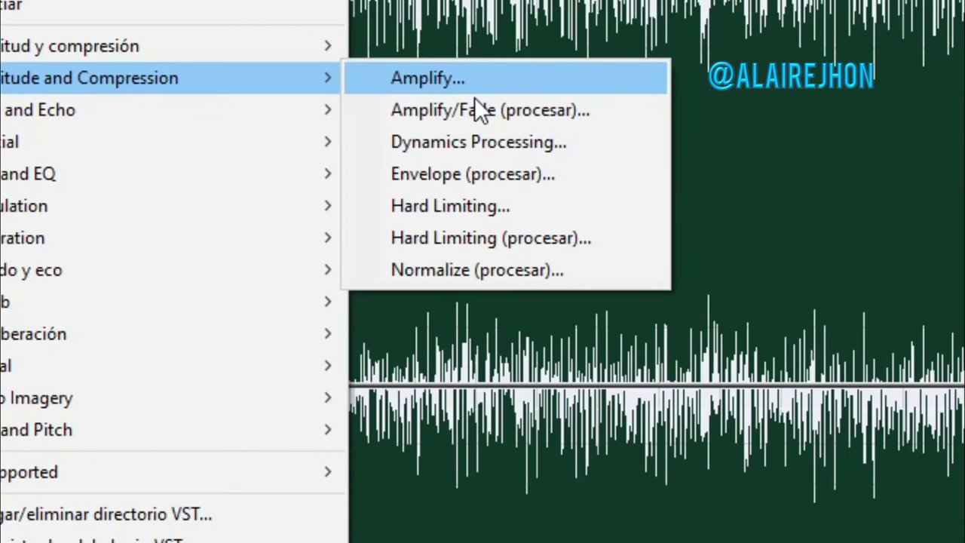
left_click(555, 119)
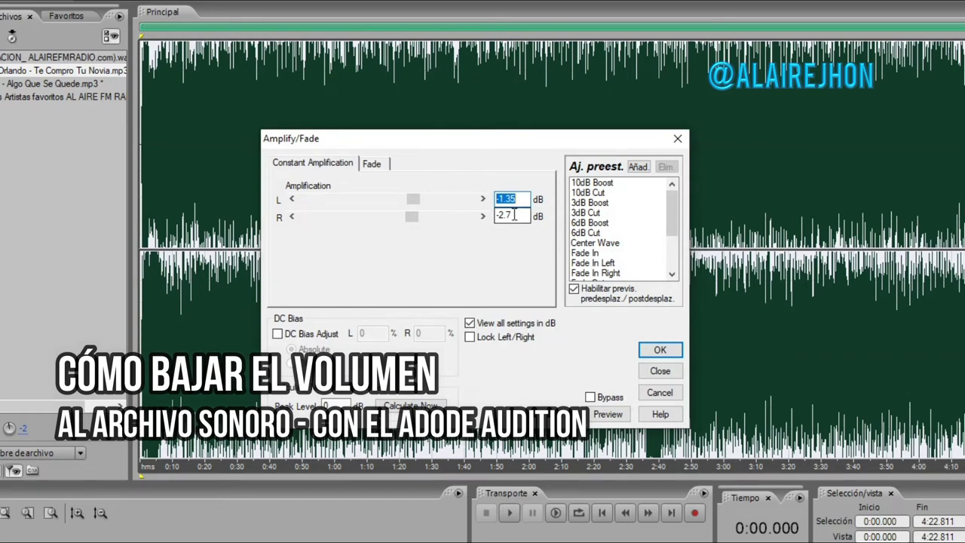
left_click(659, 349)
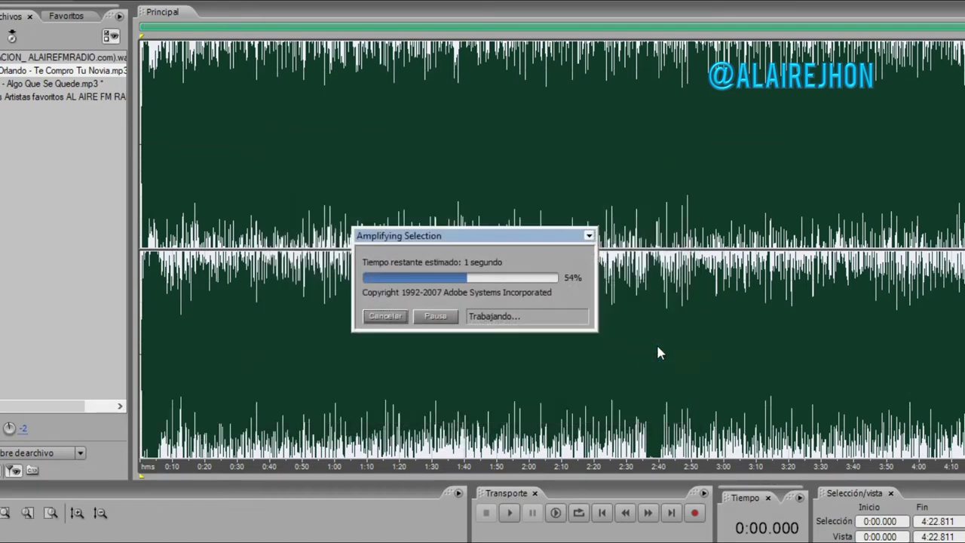
left_click(352, 222)
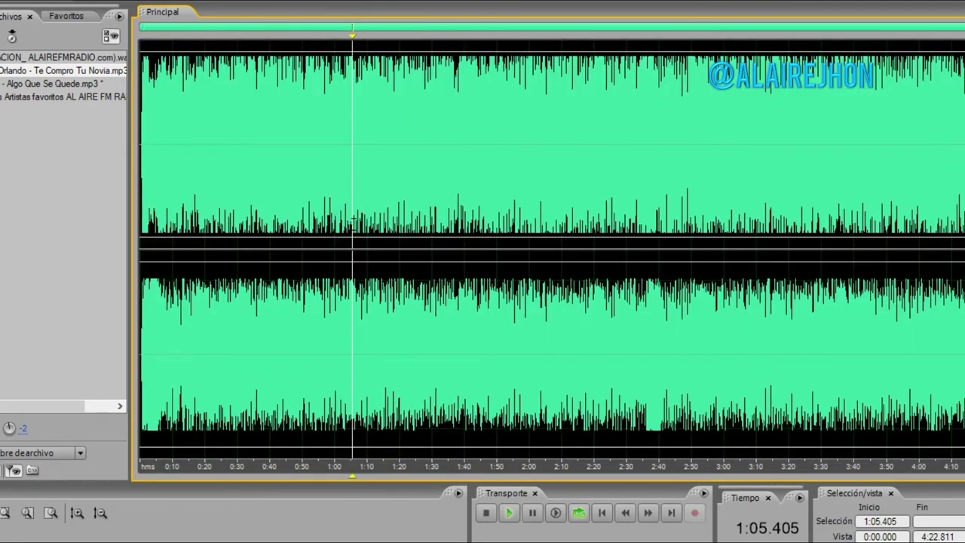
key("space")
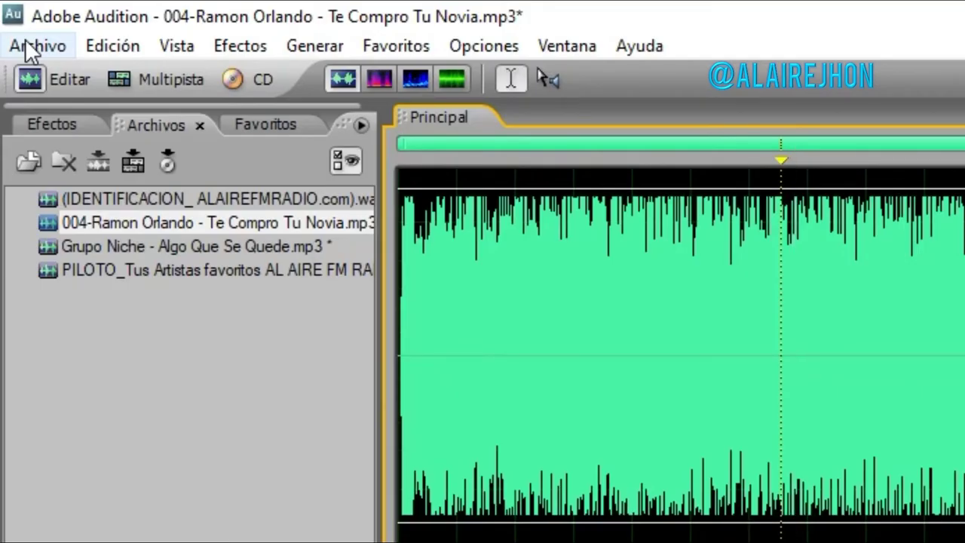
Save a copy as 004-Ramon Orlando - Te Compro Tu Novia in mp3PRO format in the AUTO DJ folder, overwriting the existing file
left_click(25, 44)
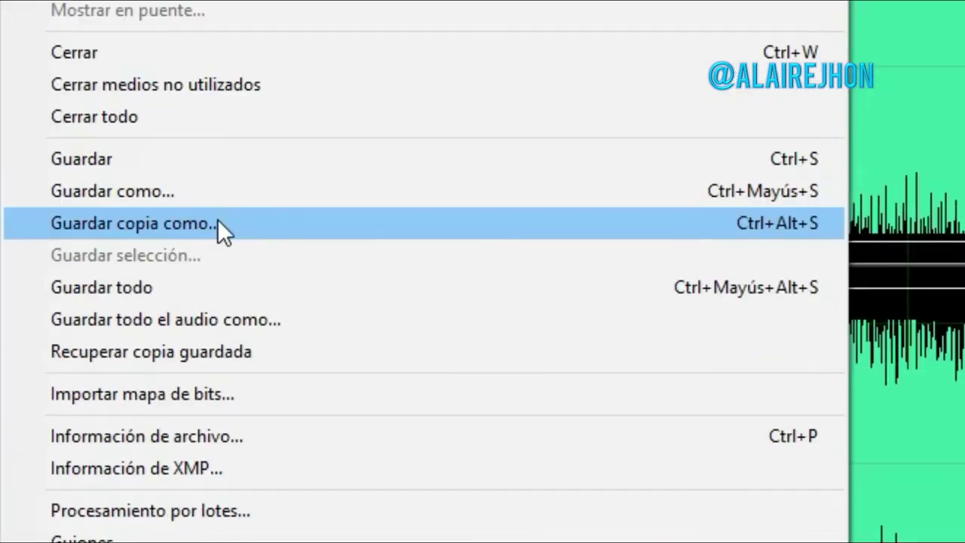
left_click(215, 504)
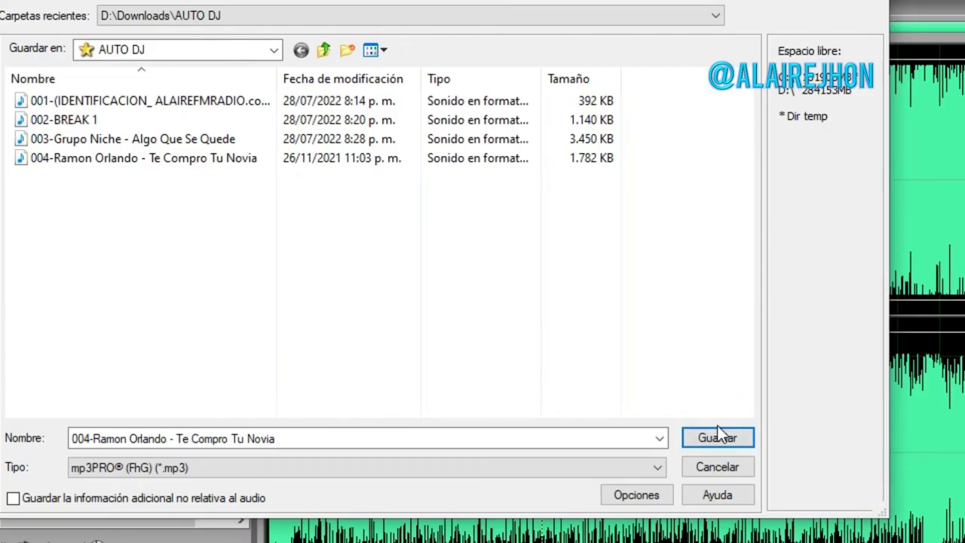
left_click(717, 430)
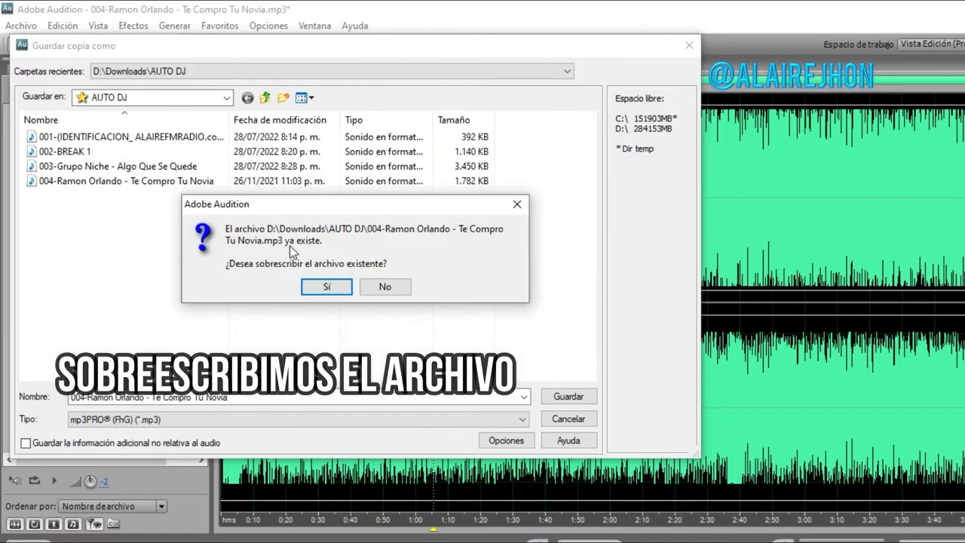
left_click(332, 287)
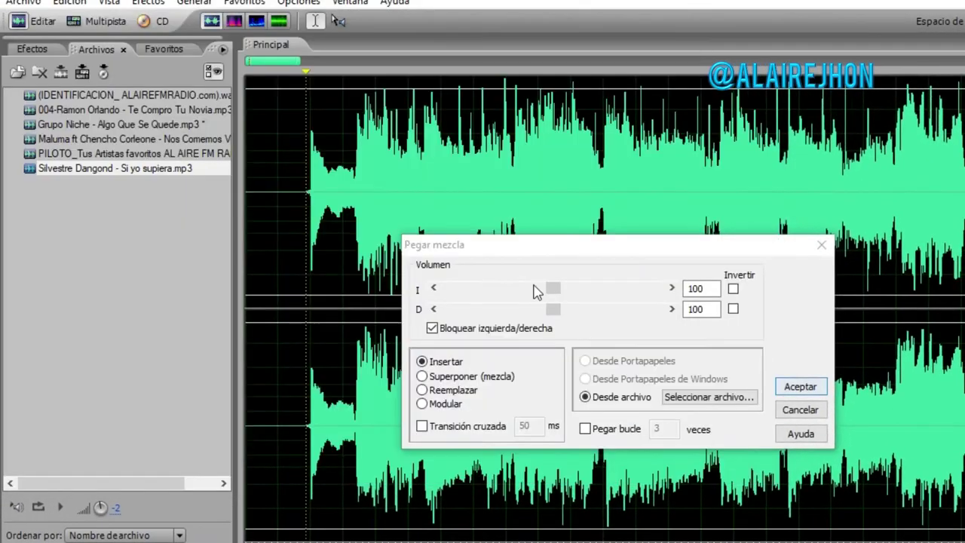
Mix Paste an audio file in Insert mode at 100 volume before the start of Silvestre Dangond - Si yo supiera
key("Return")
left_click(560, 221)
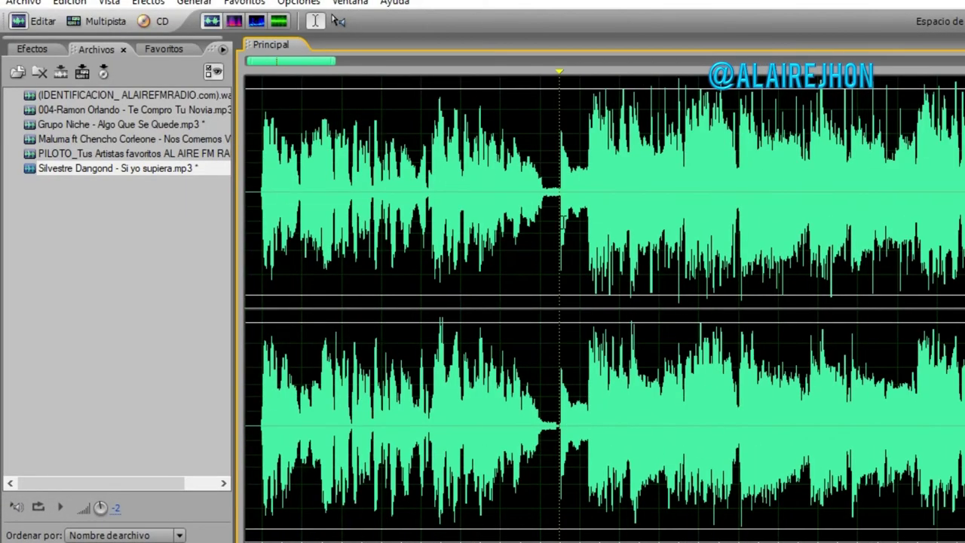
scroll(562, 221, "down", 3)
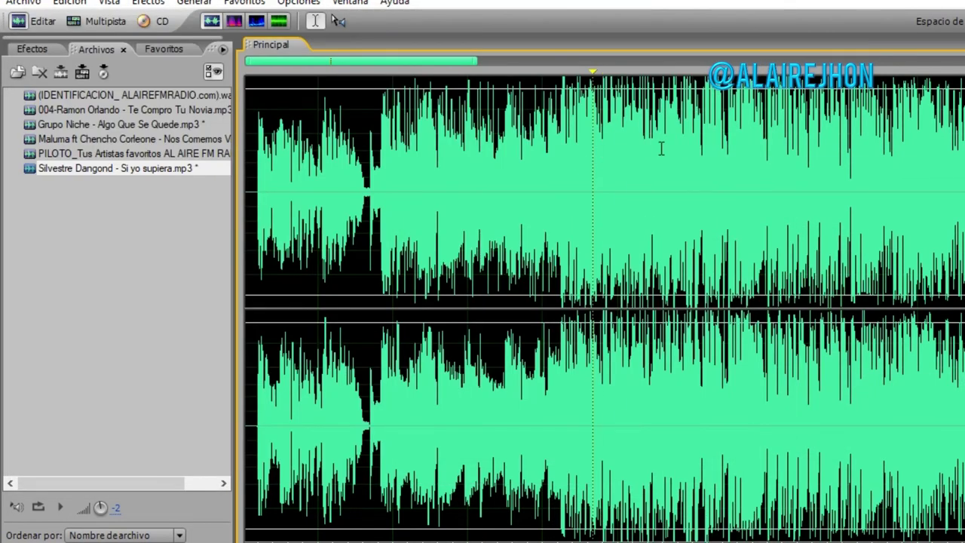
scroll(707, 273, "up", 4)
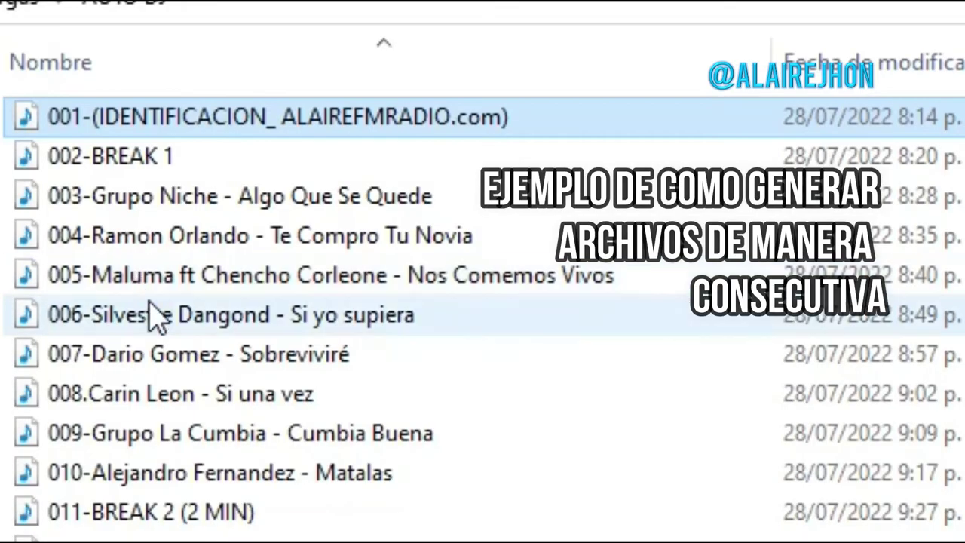
Switch to the AUTO DJ folder and examine the consecutive numbering of song files 003 to 010 for a 30-minute block
left_click(154, 315)
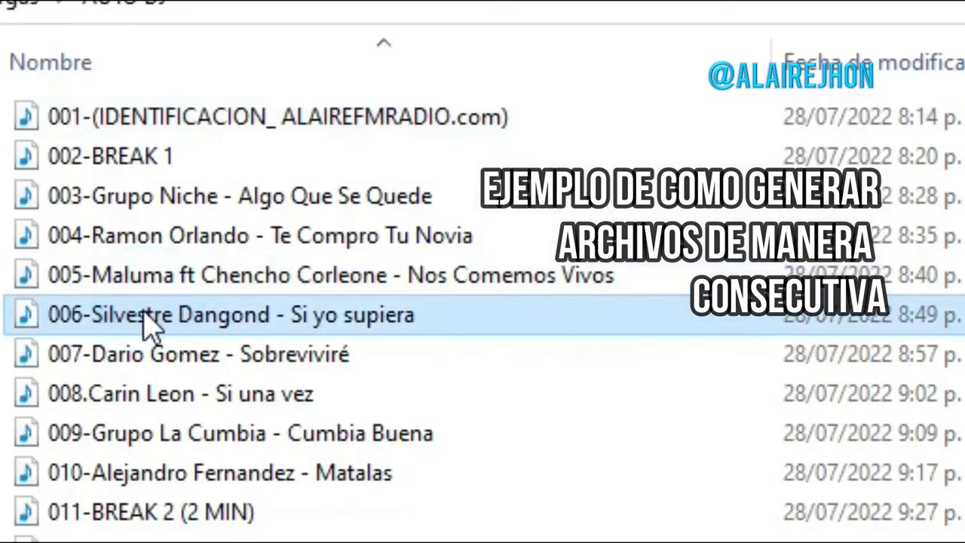
left_click(147, 355)
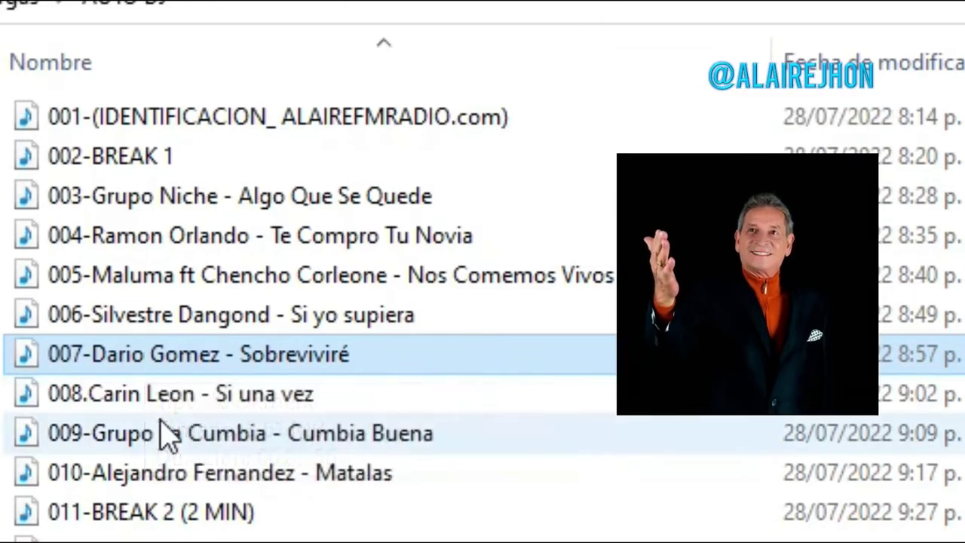
left_click(150, 398)
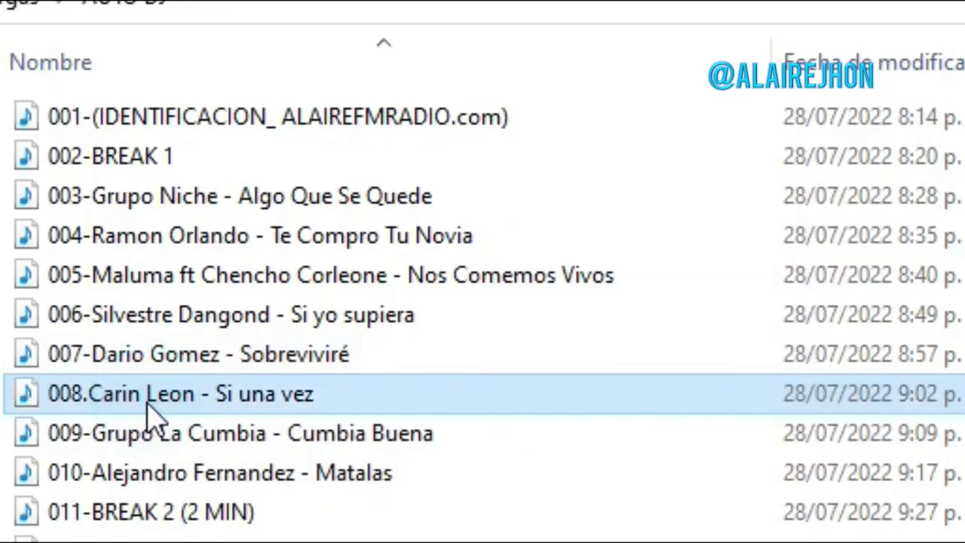
left_click(150, 446)
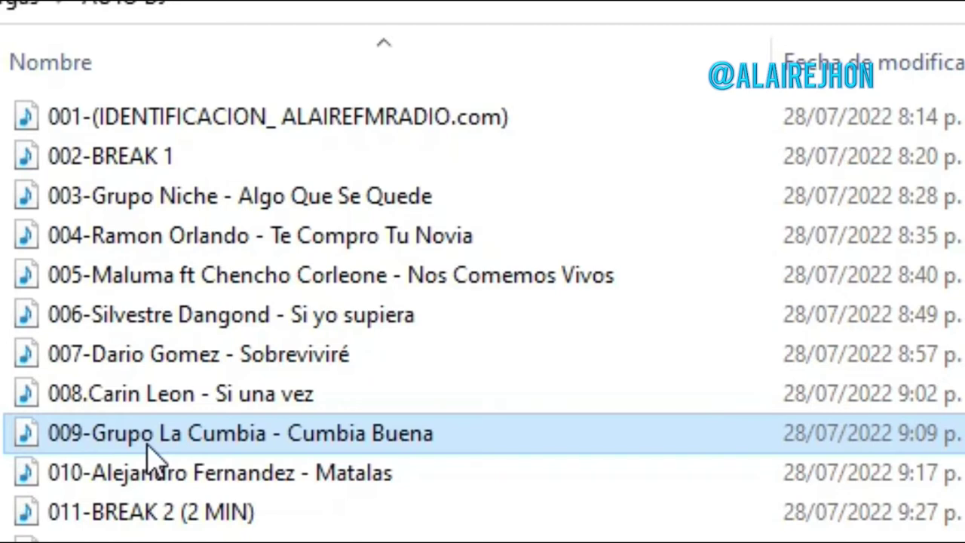
left_click(151, 483)
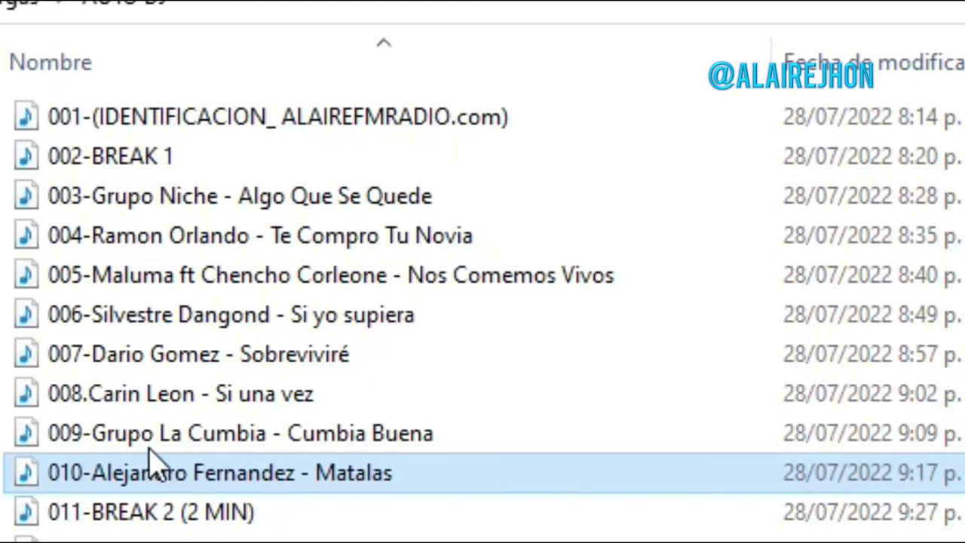
left_click(207, 190)
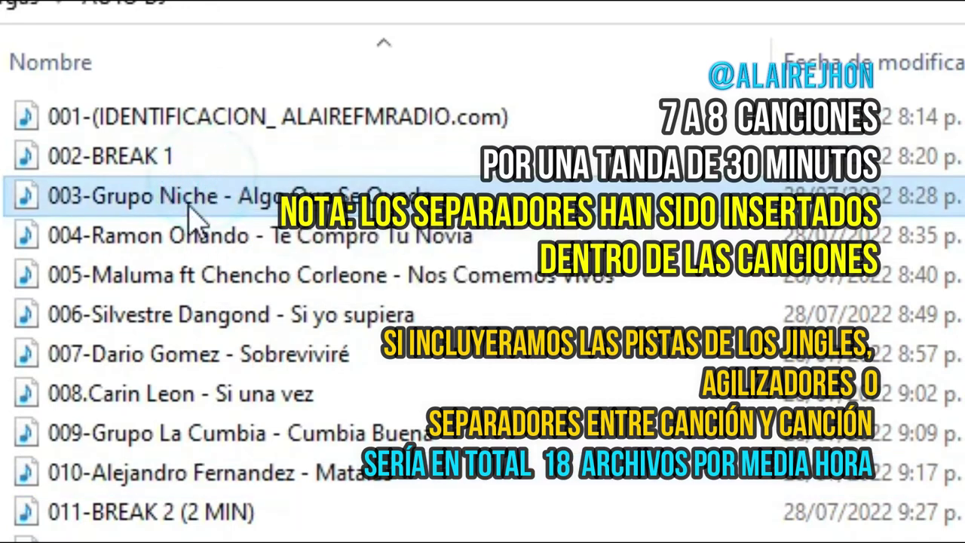
left_click(211, 238)
left_click(190, 276)
left_click(182, 313)
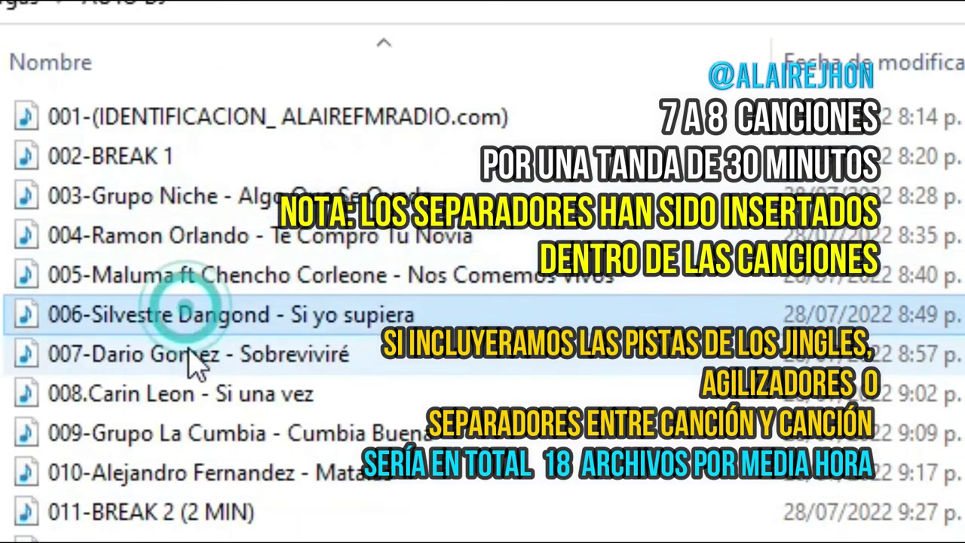
left_click(194, 356)
left_click(197, 395)
left_click(200, 434)
left_click(198, 467)
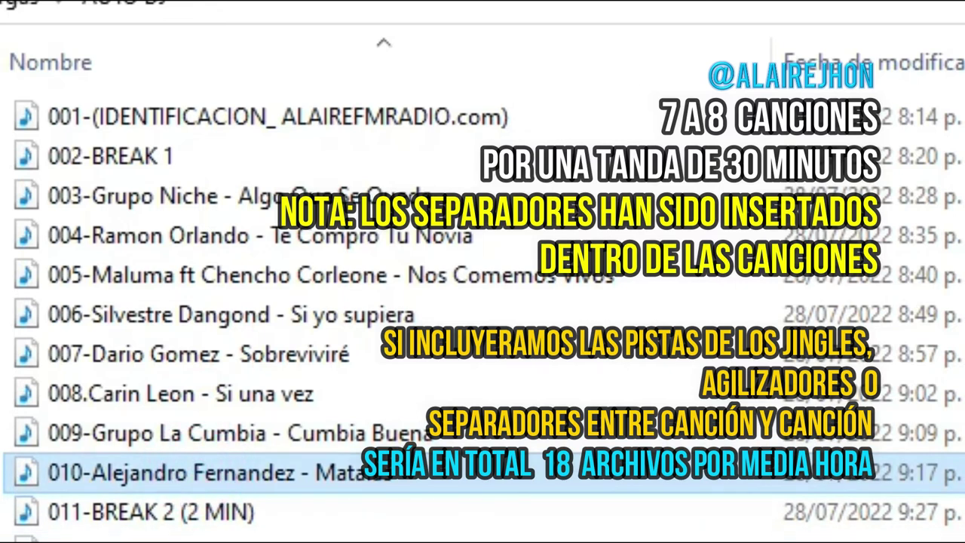
Load files 001 to 010 from the AUTO DJ folder into the ZaraRadio playlist to check their total duration
key("alt+Tab")
key("Home")
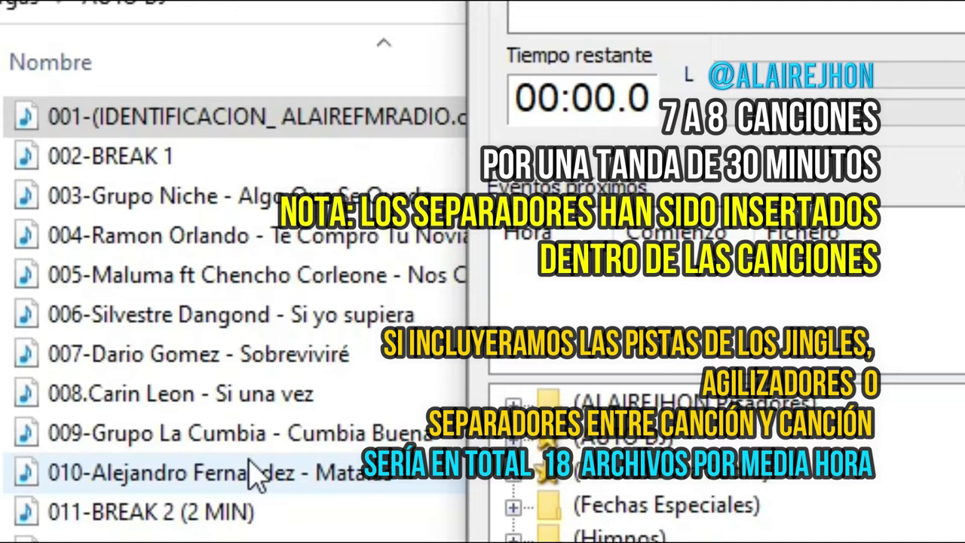
left_click(240, 117)
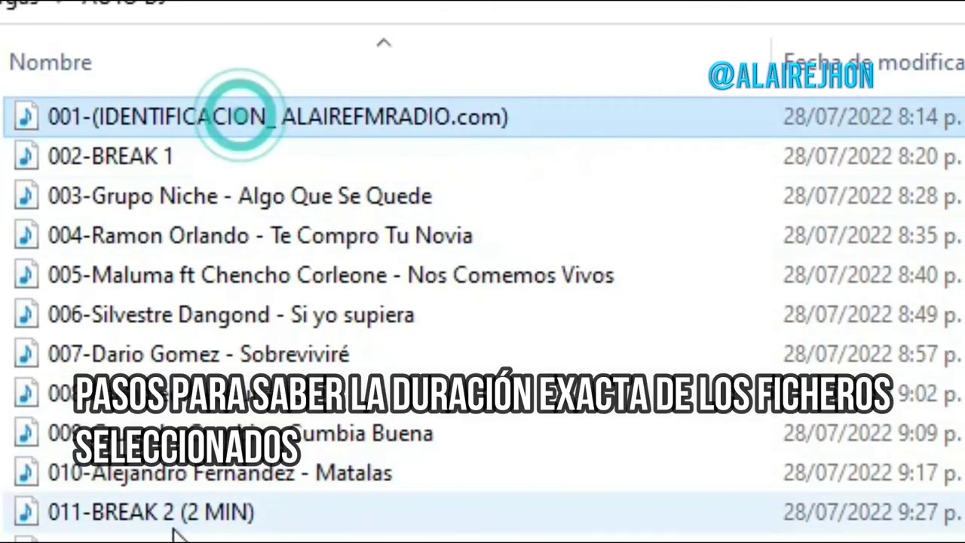
left_click(204, 475, "shift")
left_click_drag(204, 485, 753, 542)
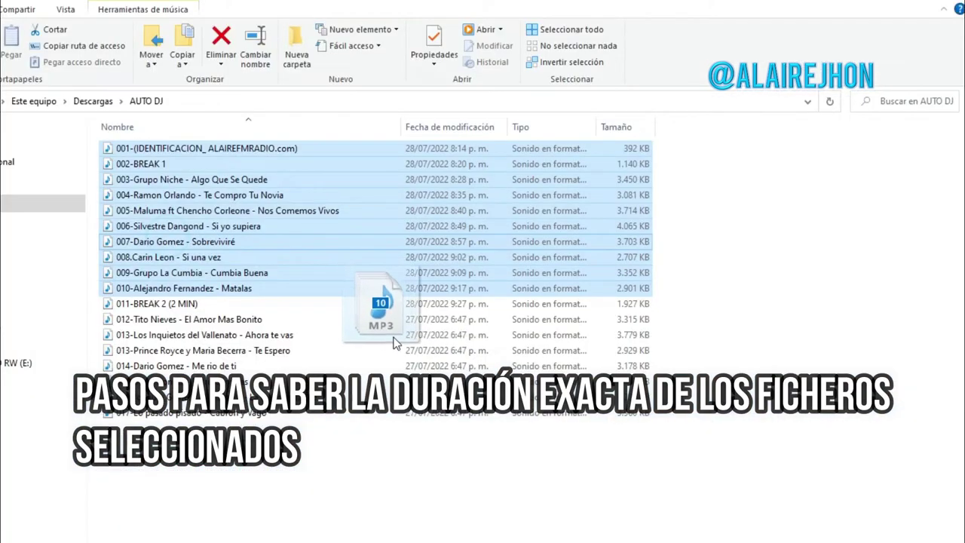
left_click_drag(393, 342, 676, 310)
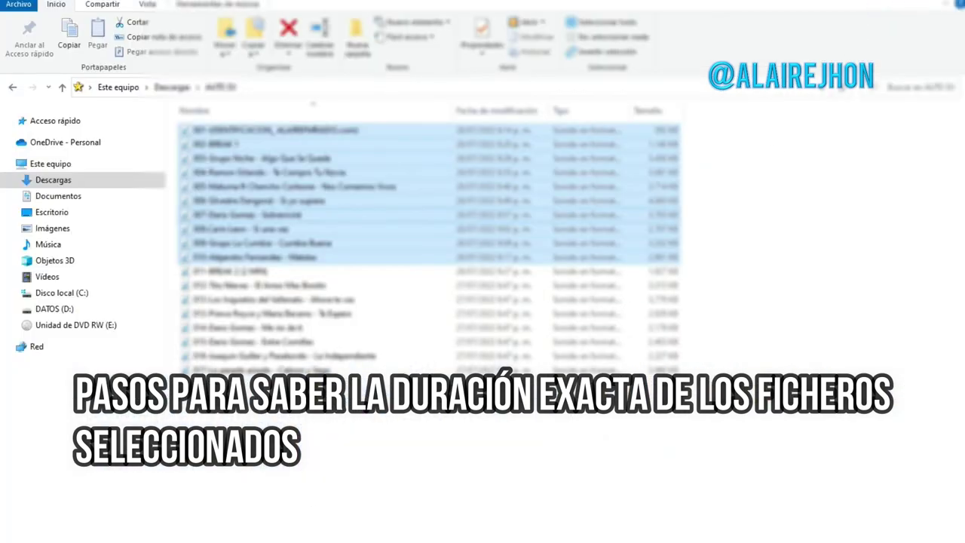
Open Windows Media Player and add files 001 to 010 from the AUTO DJ folder to its unsaved playlist
key("super")
left_click(70, 540)
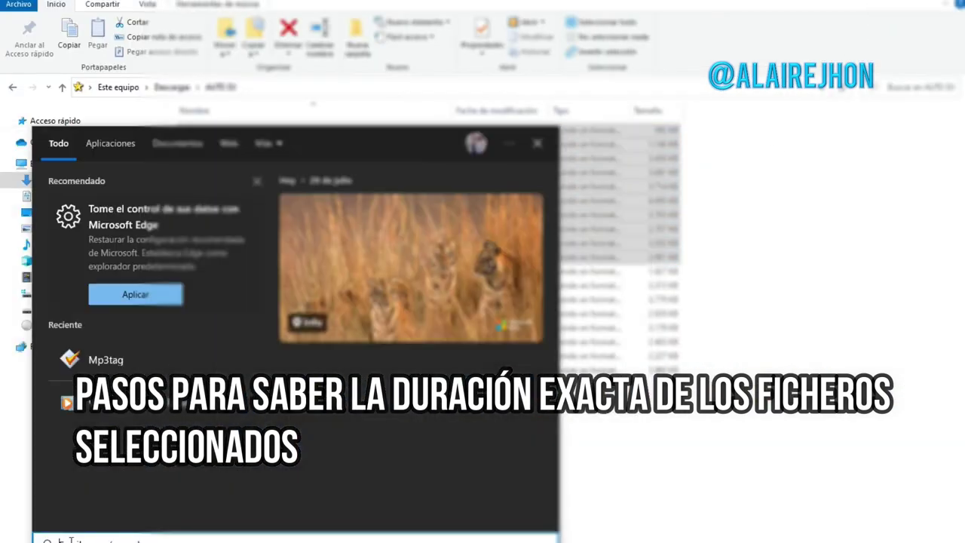
left_click(106, 402)
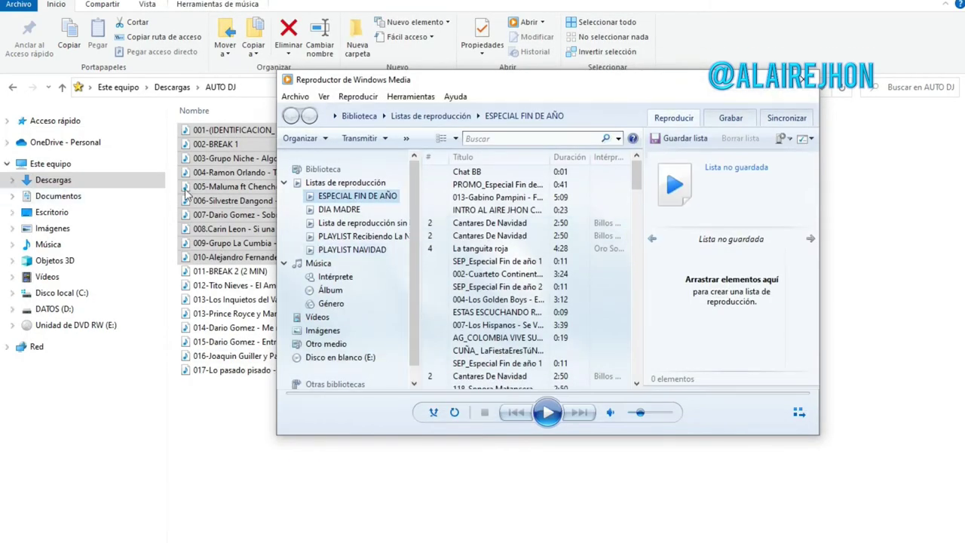
left_click_drag(205, 188, 682, 368)
left_click_drag(683, 345, 683, 346)
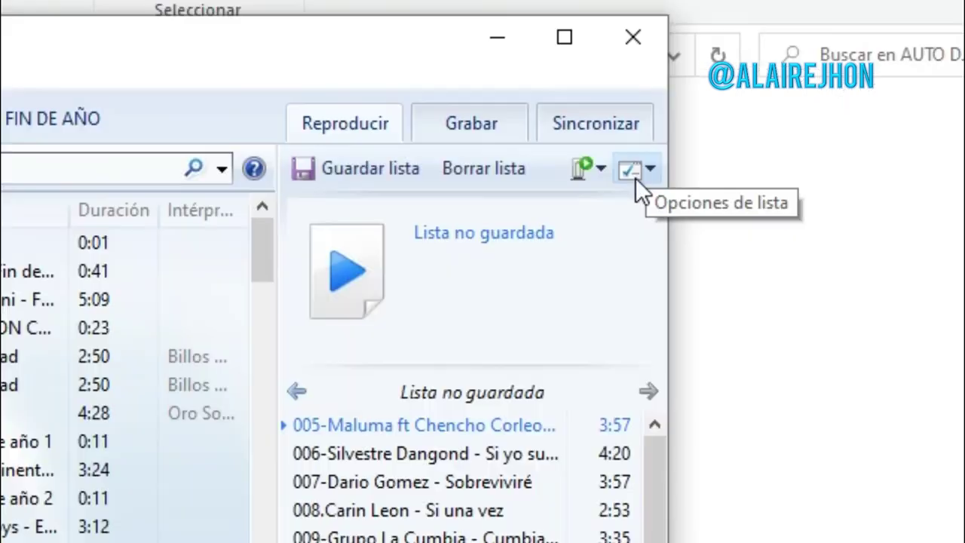
Sort the unsaved playlist by file name, check its total duration, and minimize the player
left_click(634, 174)
mouse_move(628, 283)
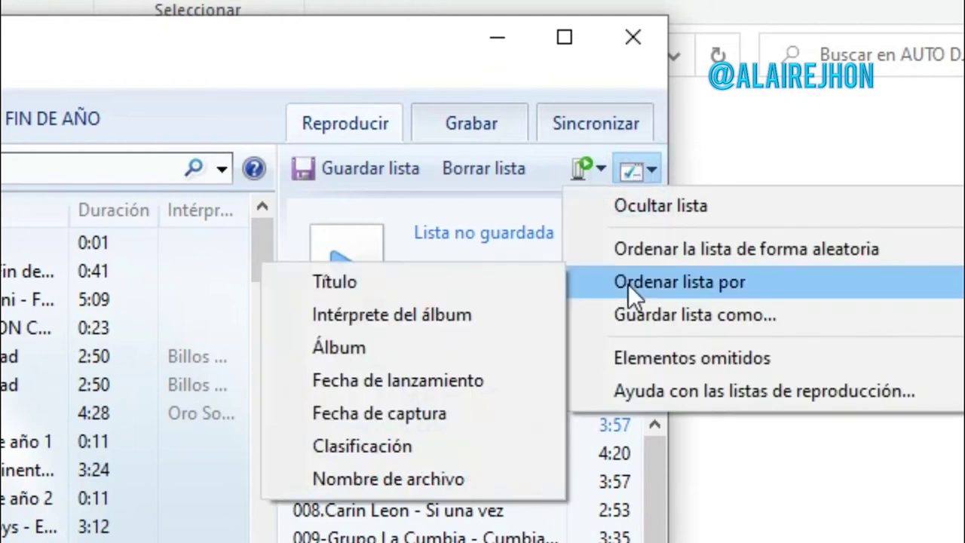
left_click(435, 472)
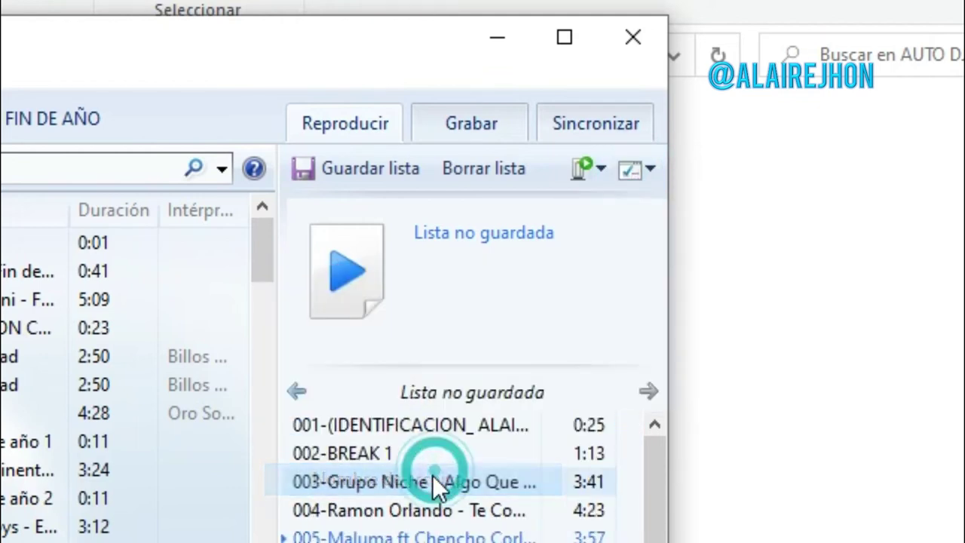
scroll(403, 528, "down", 1)
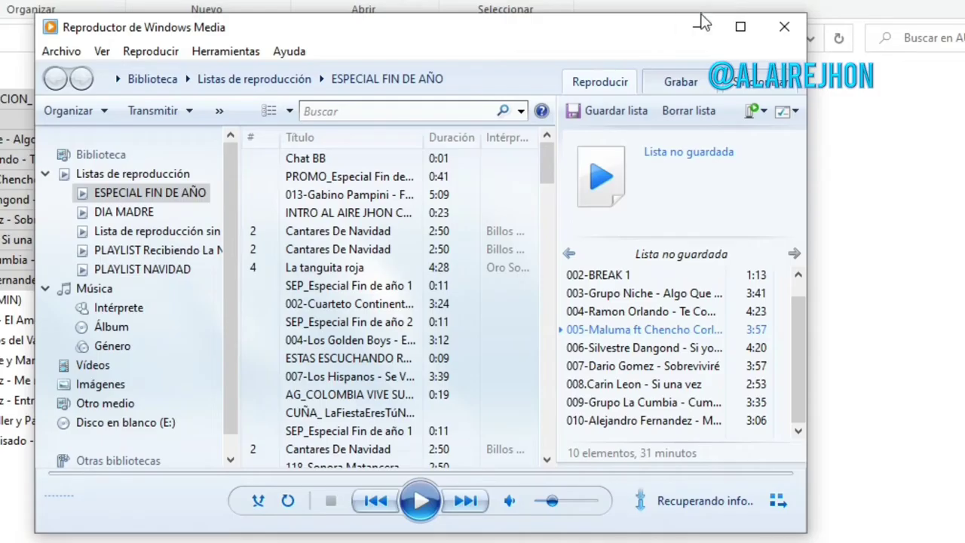
left_click(699, 25)
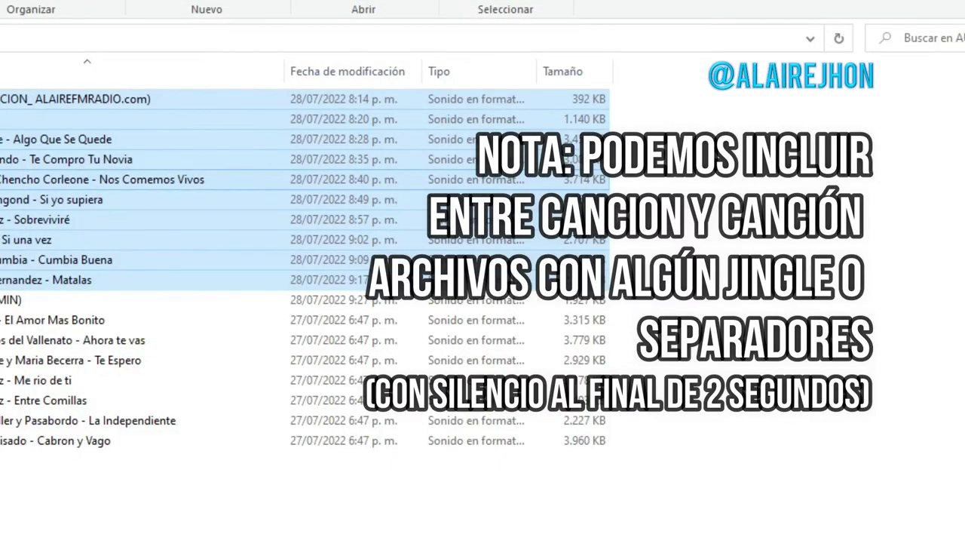
Examine the numbered files of the second half hour in the AUTO DJ folder, from 011-BREAK 2 to 017
left_click(2, 301)
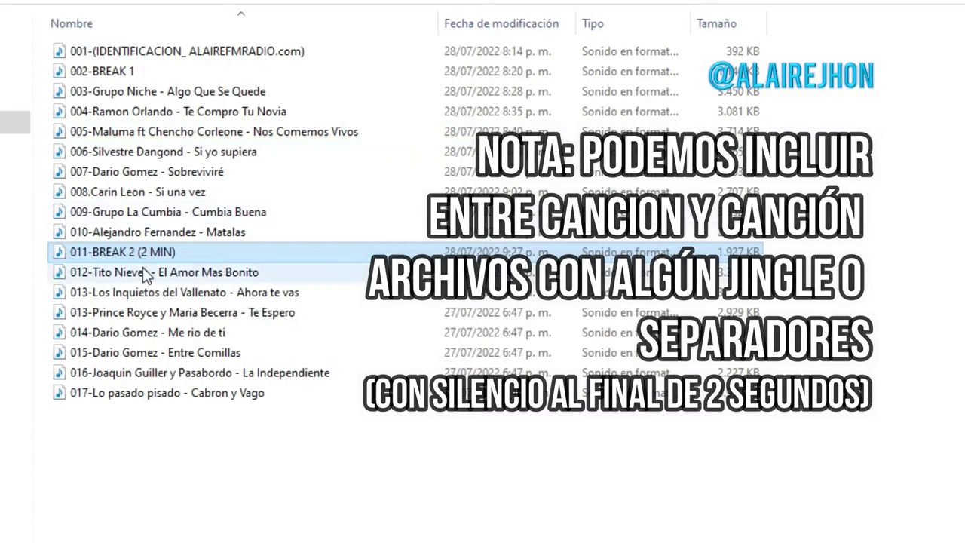
left_click(144, 276)
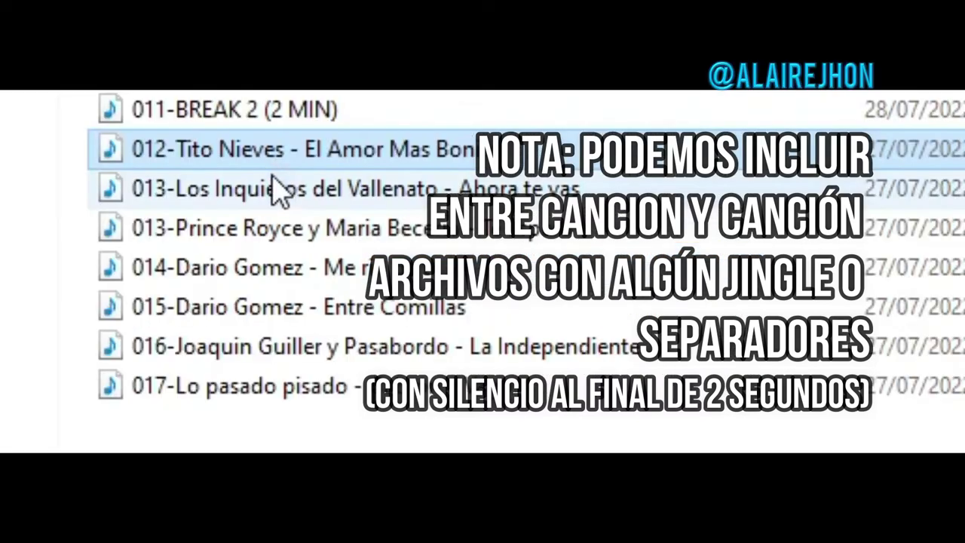
left_click(276, 187)
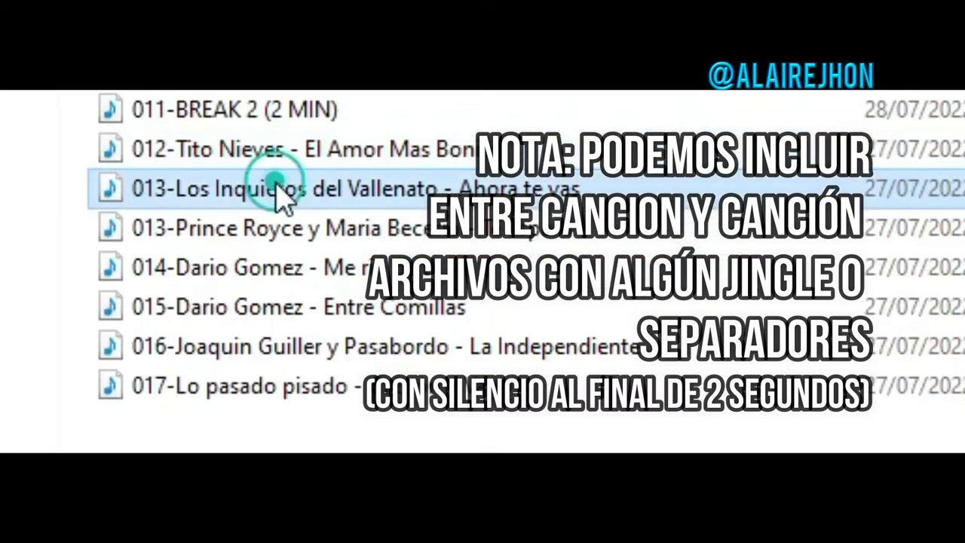
left_click(223, 230)
left_click(310, 268)
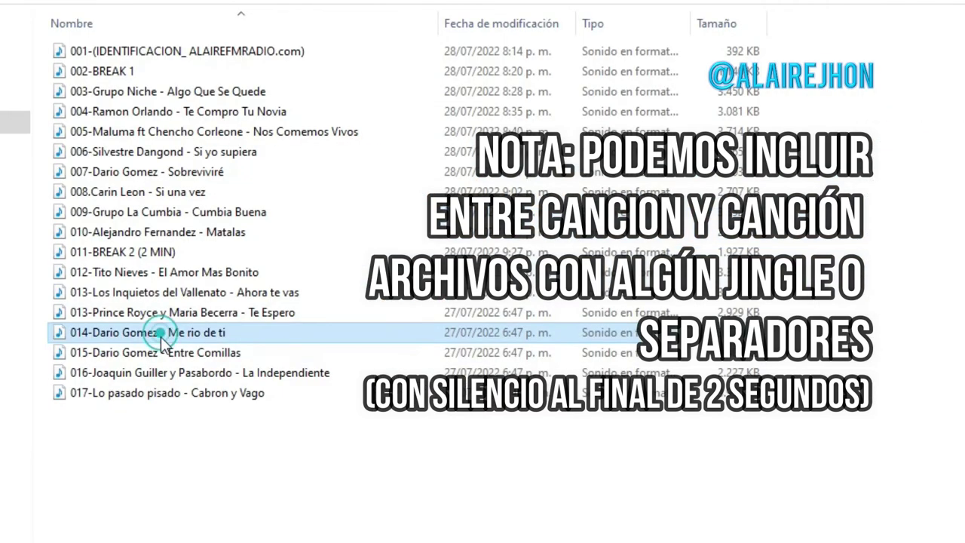
left_click(310, 306)
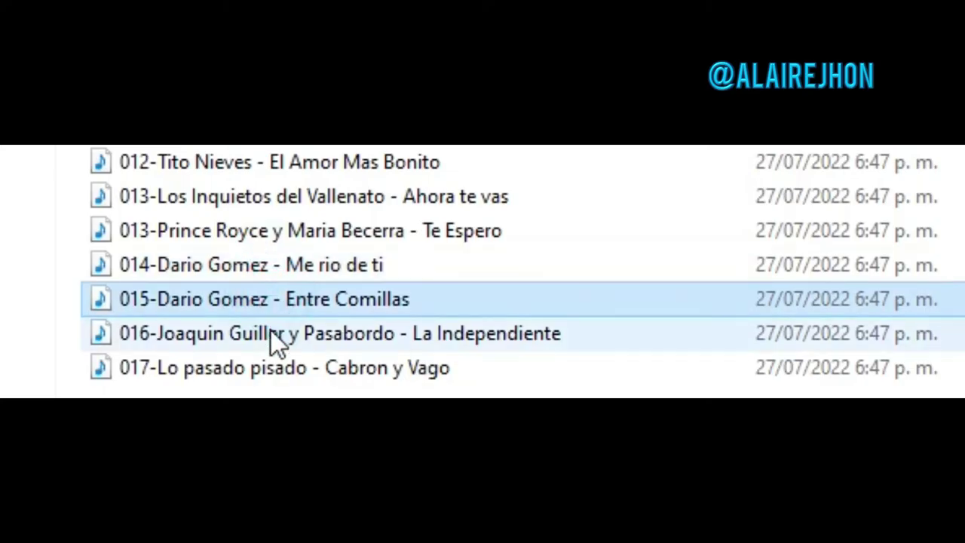
left_click(271, 330)
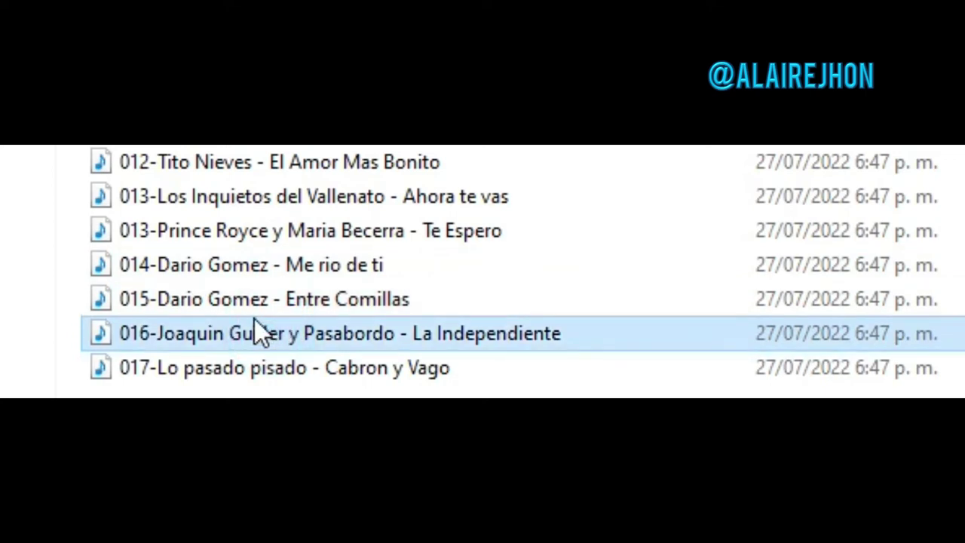
left_click(264, 369)
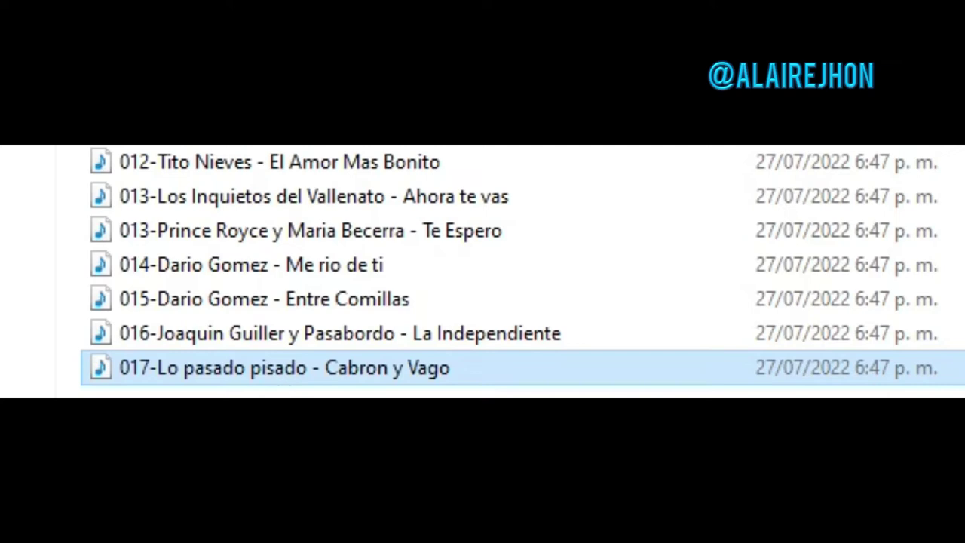
Load all the files from 001 to 017 into the ZaraRadio playlist and check their total duration
left_click(78, 56)
left_click(209, 394, "shift")
left_click_drag(209, 394, 867, 291)
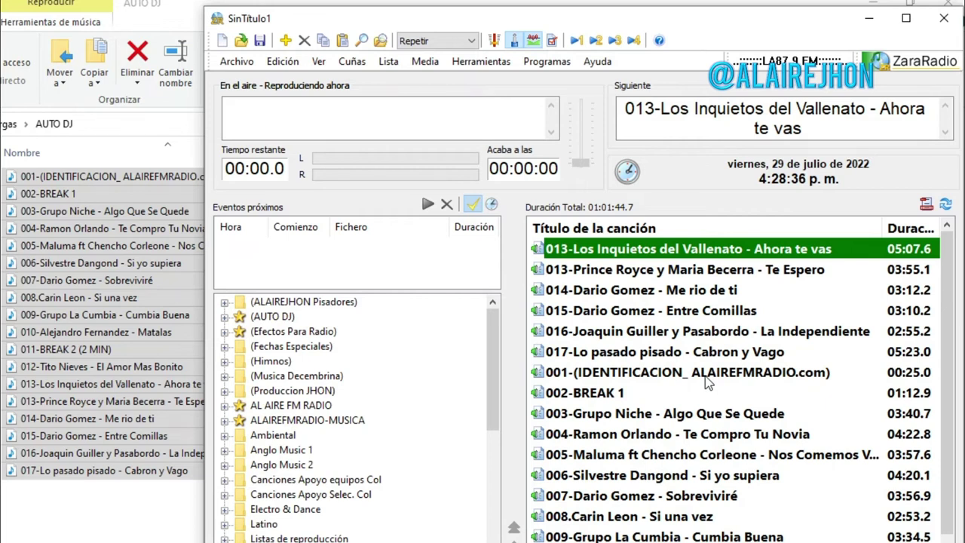
scroll(649, 227, "up", 4)
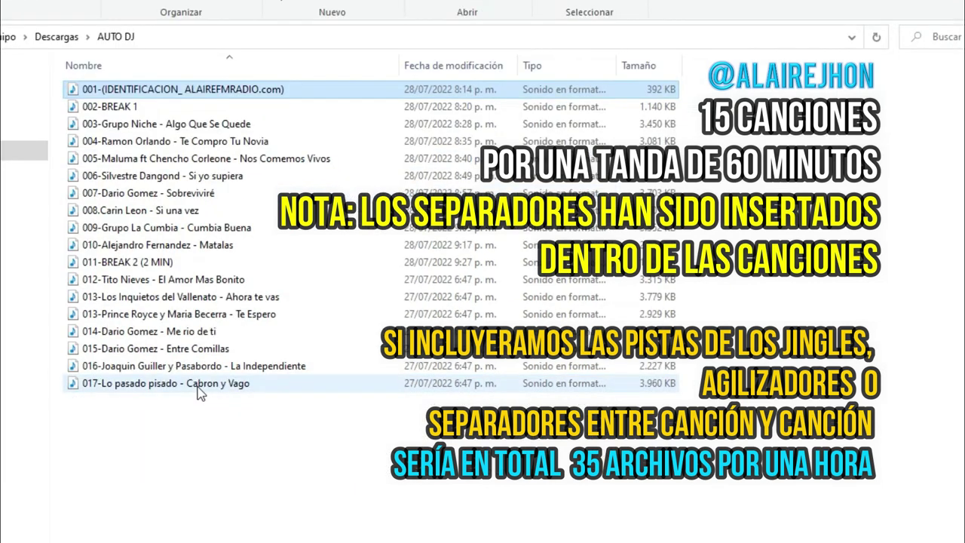
Duplicate the file 001-(IDENTIFICACION_ ALAIREFMRADIO.com) within the AUTO DJ folder
mouse_move(200, 392)
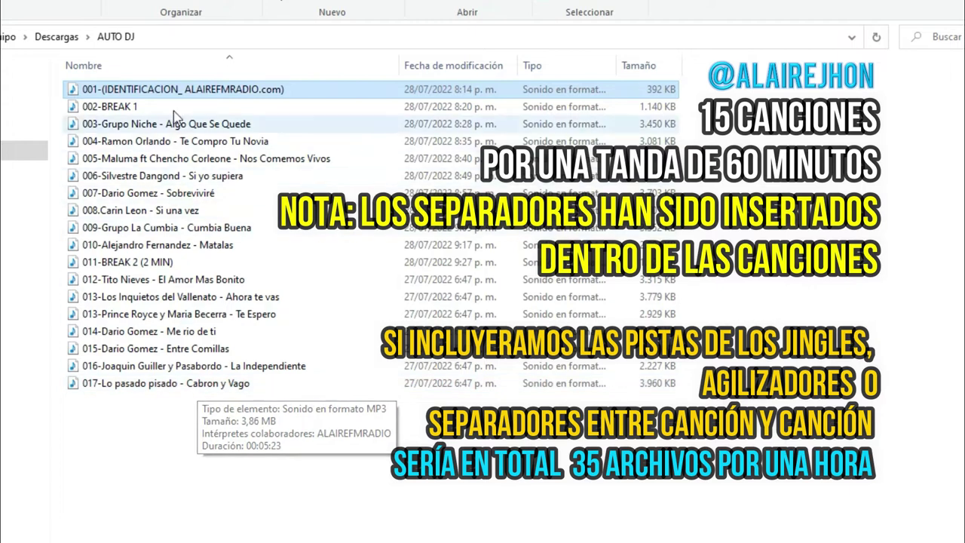
right_click(181, 92)
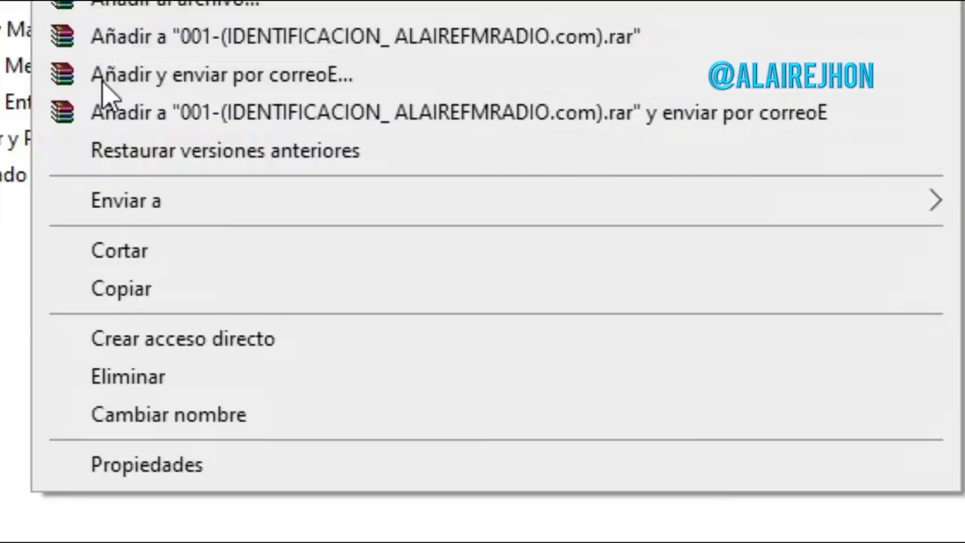
left_click(220, 438)
right_click(243, 484)
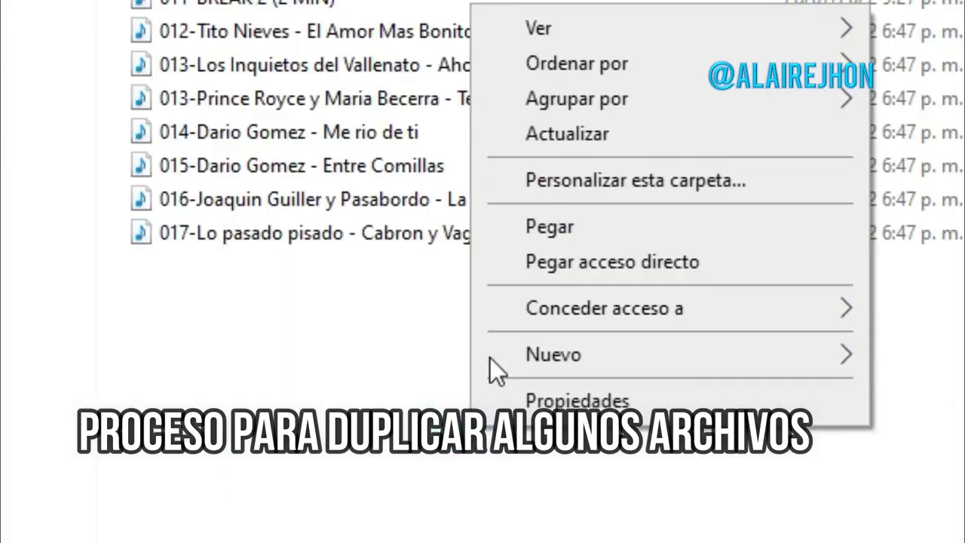
left_click(536, 224)
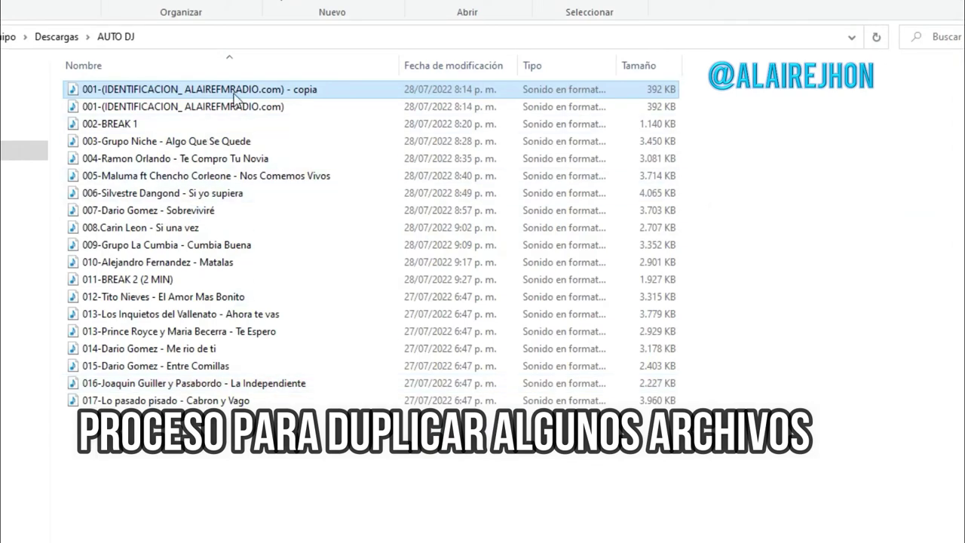
Rename the copy of the identification file as 018-(IDENTIFICACION_ ALAIREFMRADIO.com)
right_click(256, 95)
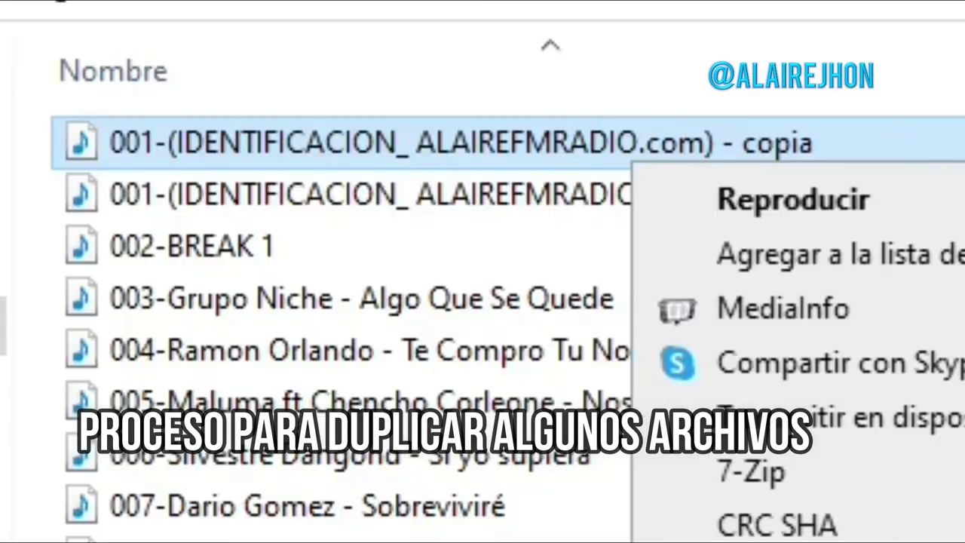
key("F2")
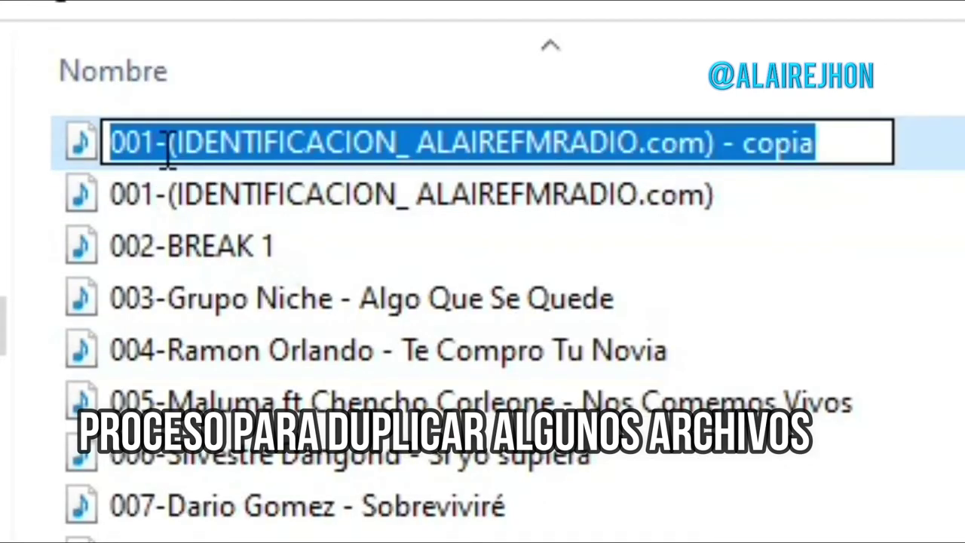
left_click_drag(167, 143, 9, 143)
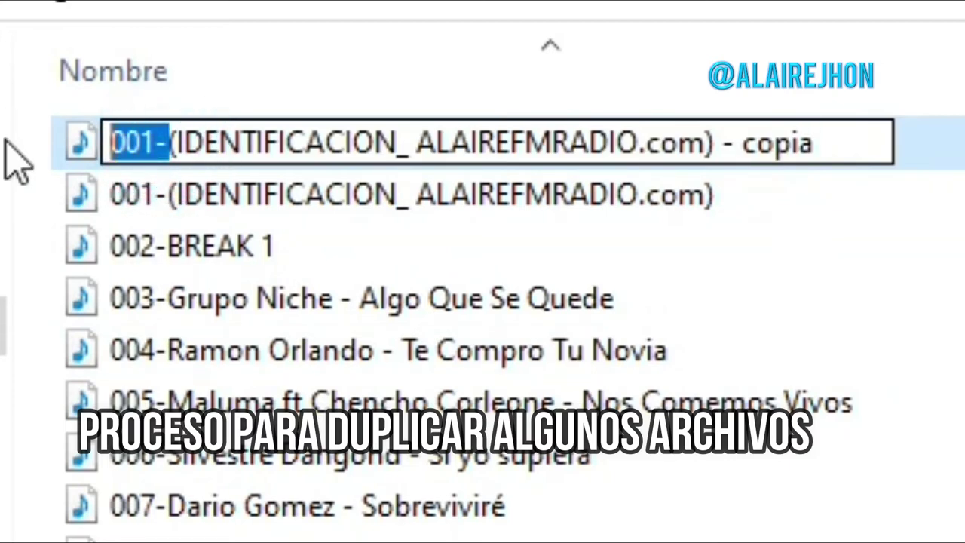
key("Delete")
type("018-")
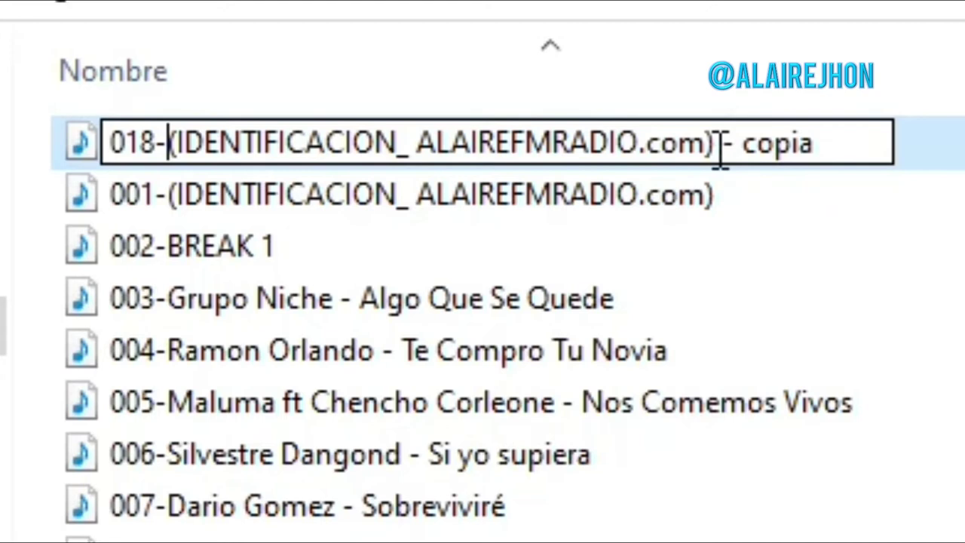
left_click_drag(720, 151, 862, 151)
key("Delete")
key("Return")
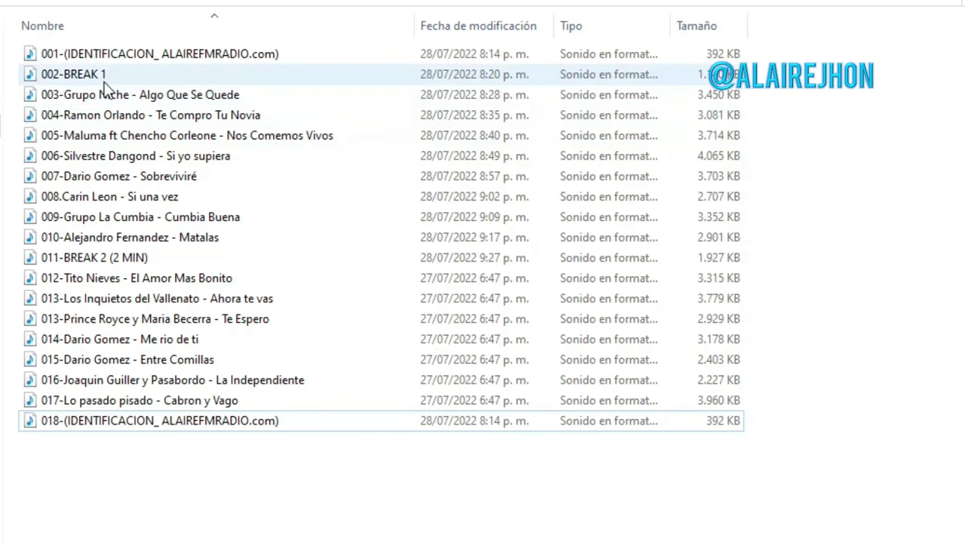
Duplicate the file 002-BREAK 1 within the same folder
left_click(98, 77)
right_click(99, 78)
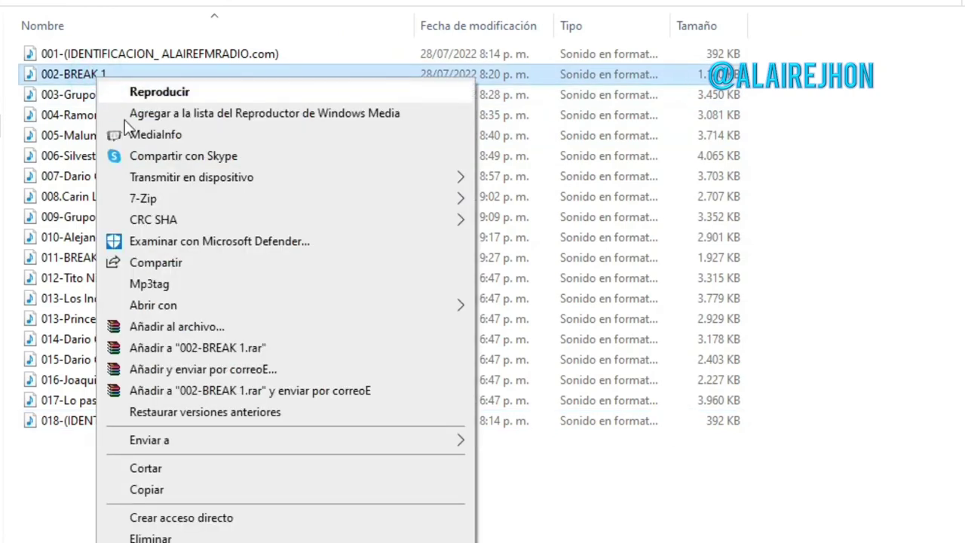
left_click(146, 489)
right_click(195, 510)
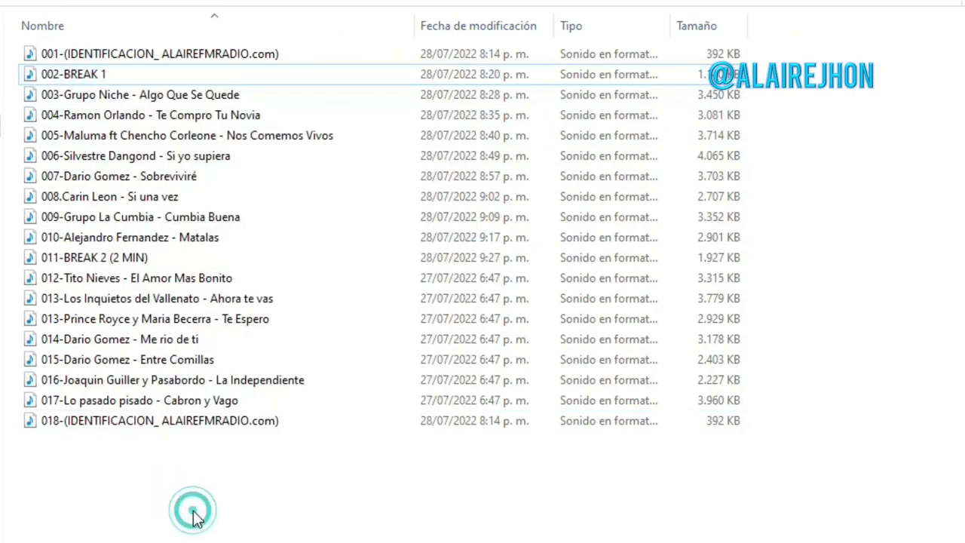
left_click(267, 368)
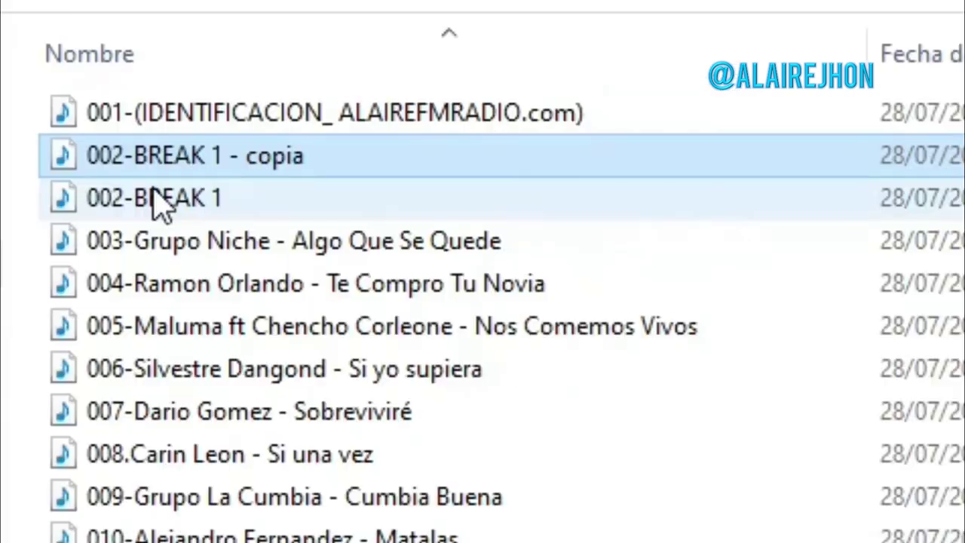
Rename the copy of 002-BREAK 1 as 019-BREAK 1
right_click(278, 160)
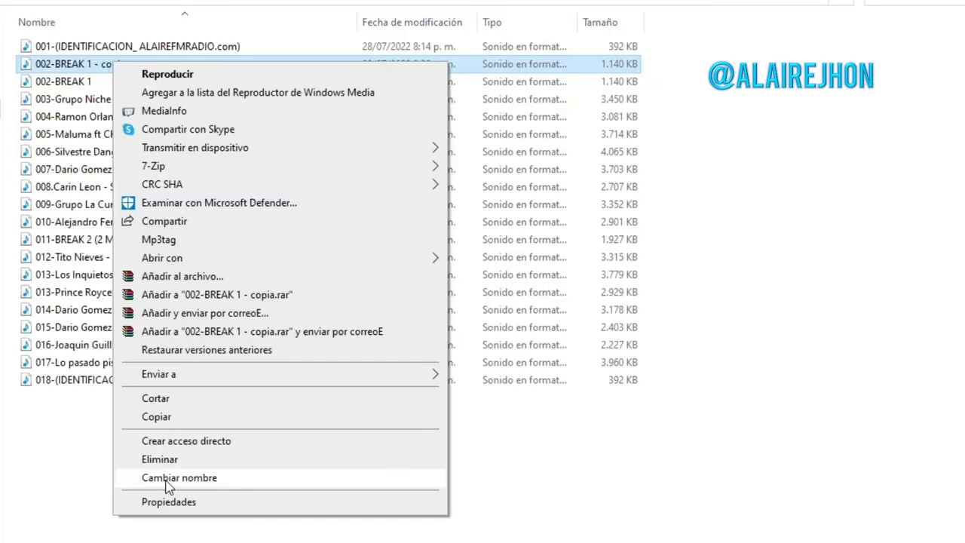
left_click(167, 480)
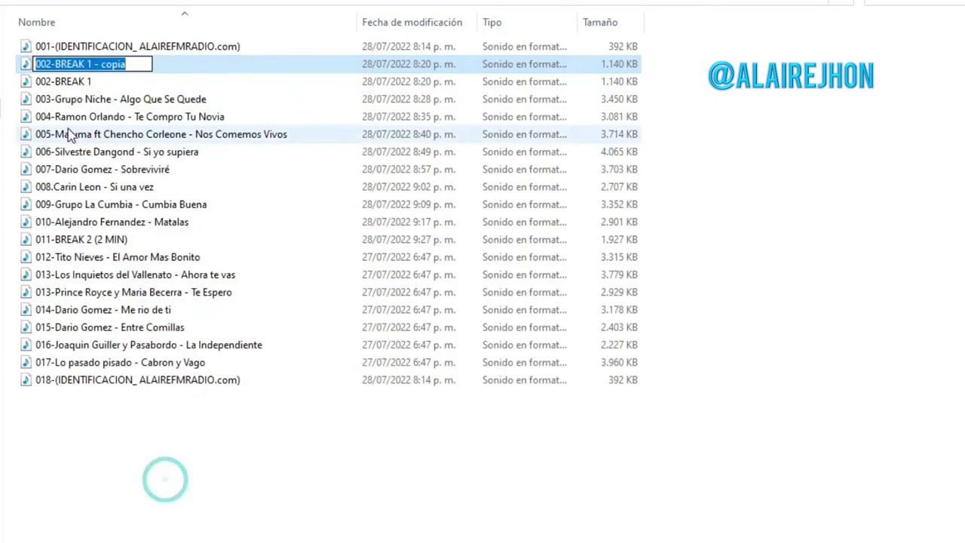
left_click(53, 65)
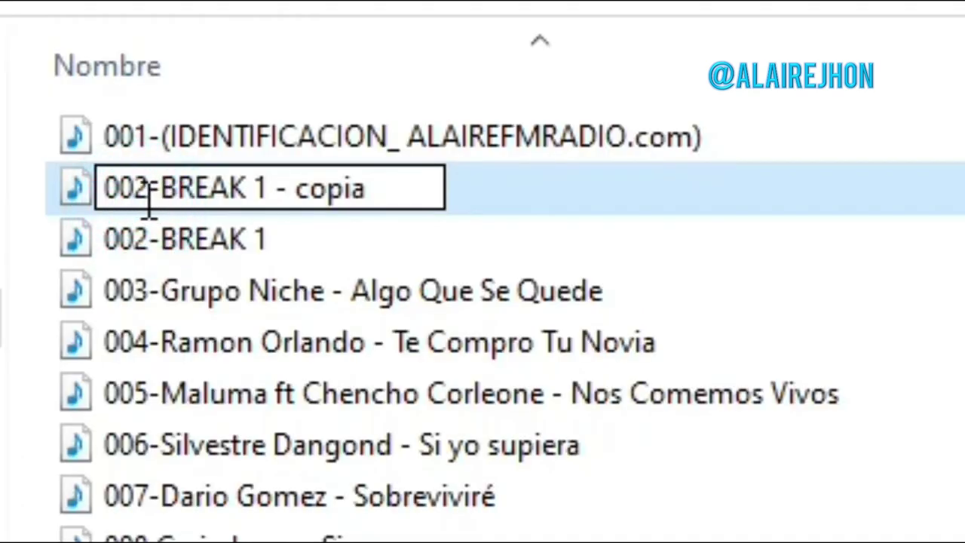
key("BackSpace")
key("BackSpace")
type("19")
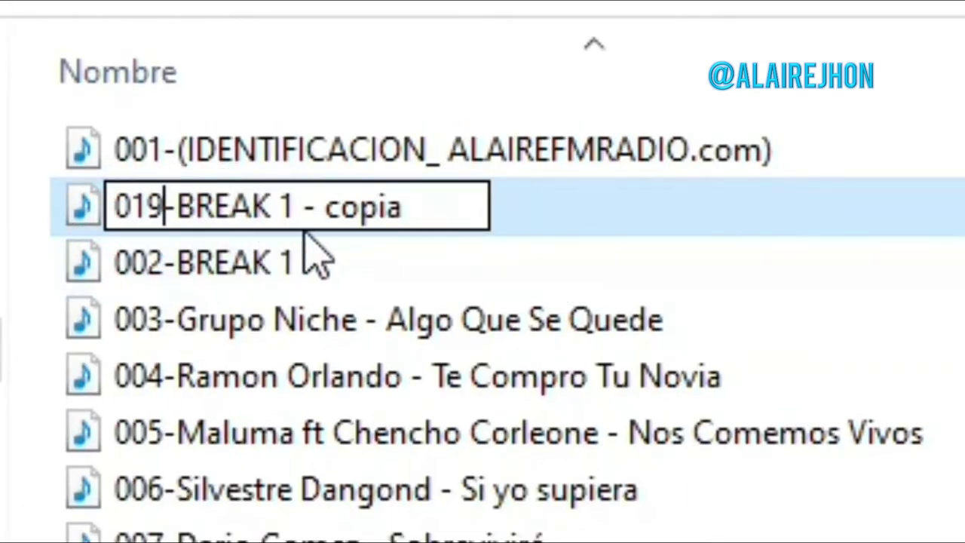
left_click(304, 205)
key("shift+End")
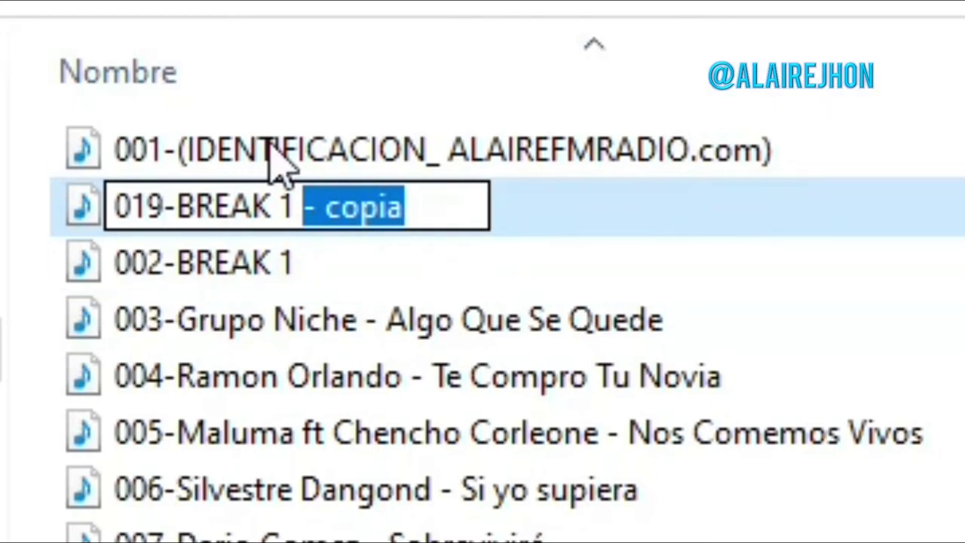
key("BackSpace")
key("Return")
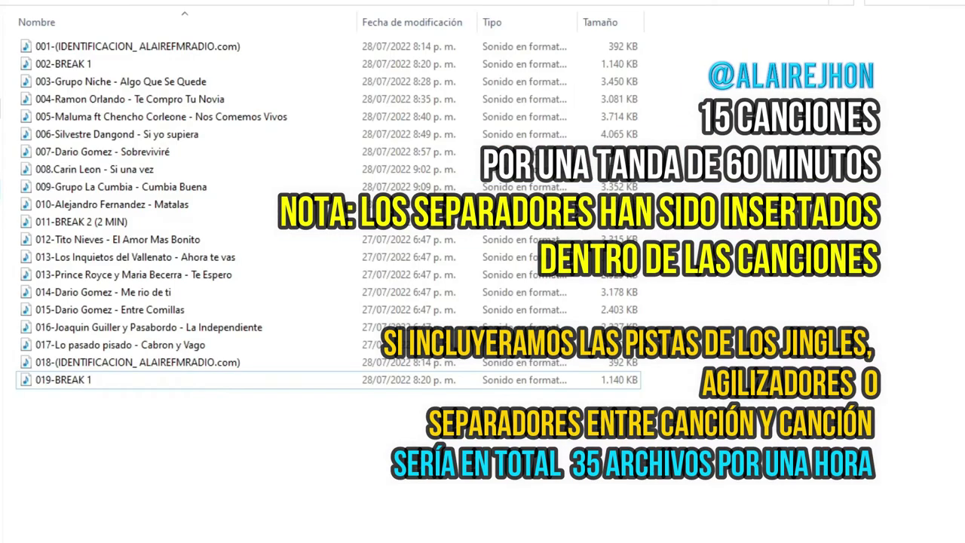
Open the finished (AUTO DJ) folder in the music library and look through its numbered files from first to last
key("alt+Up")
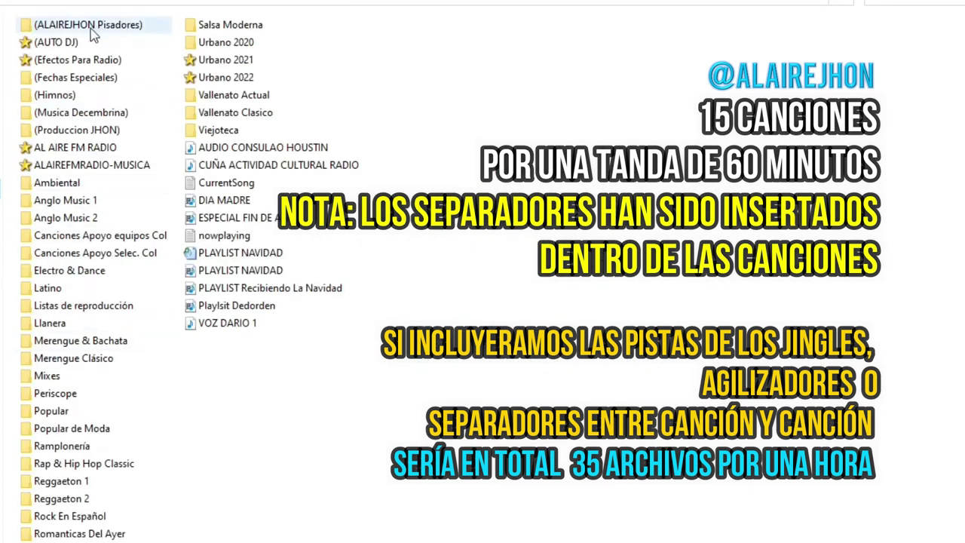
double_click(63, 42)
scroll(151, 331, "down", 4)
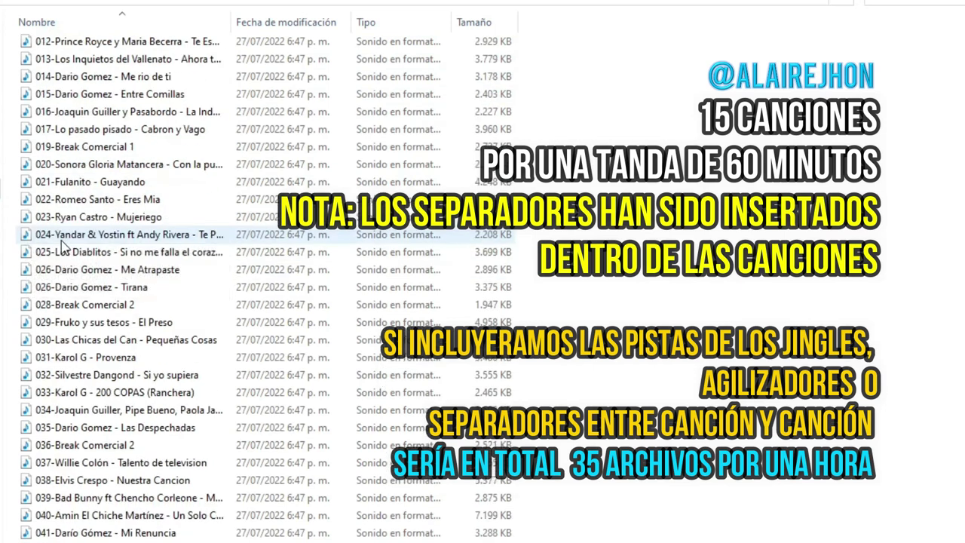
scroll(151, 332, "up", 4)
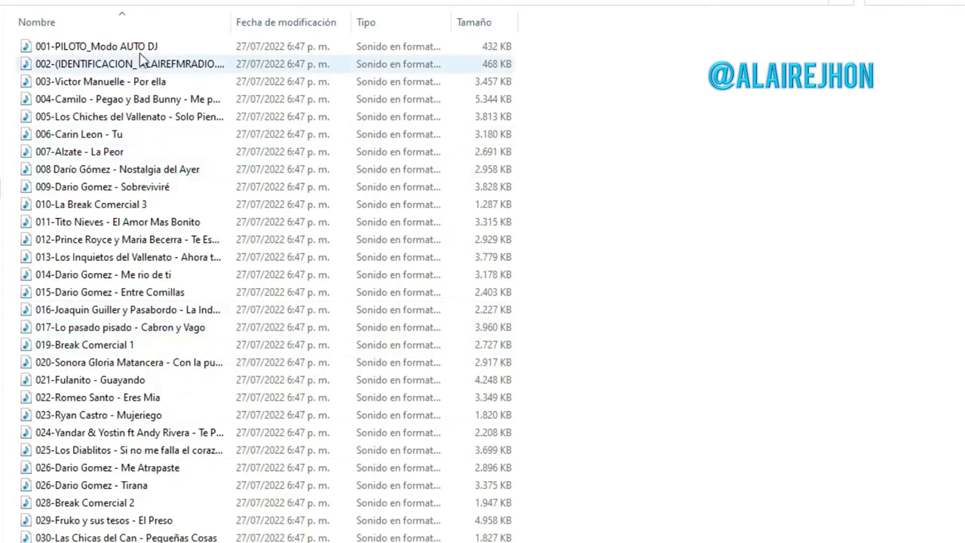
scroll(942, 68, "down", 20)
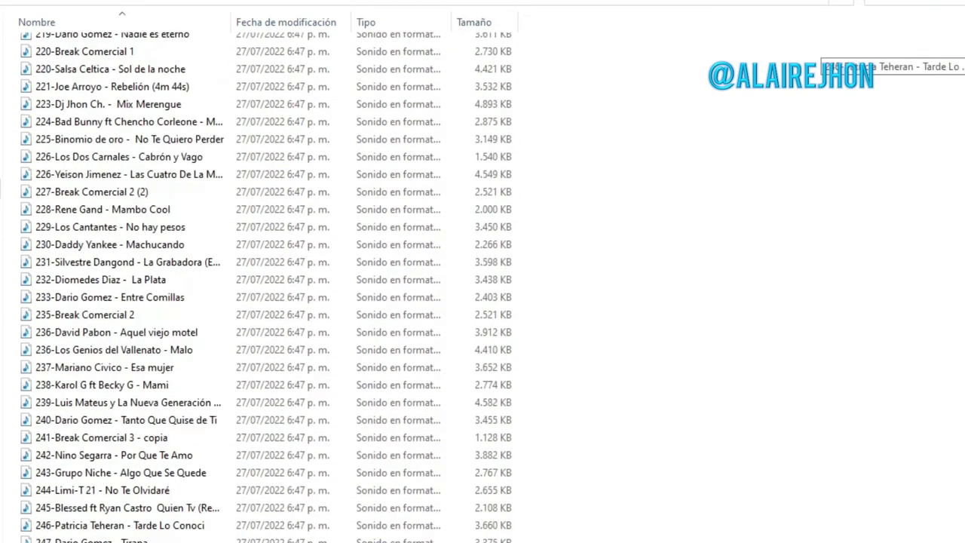
scroll(942, 68, "down", 6)
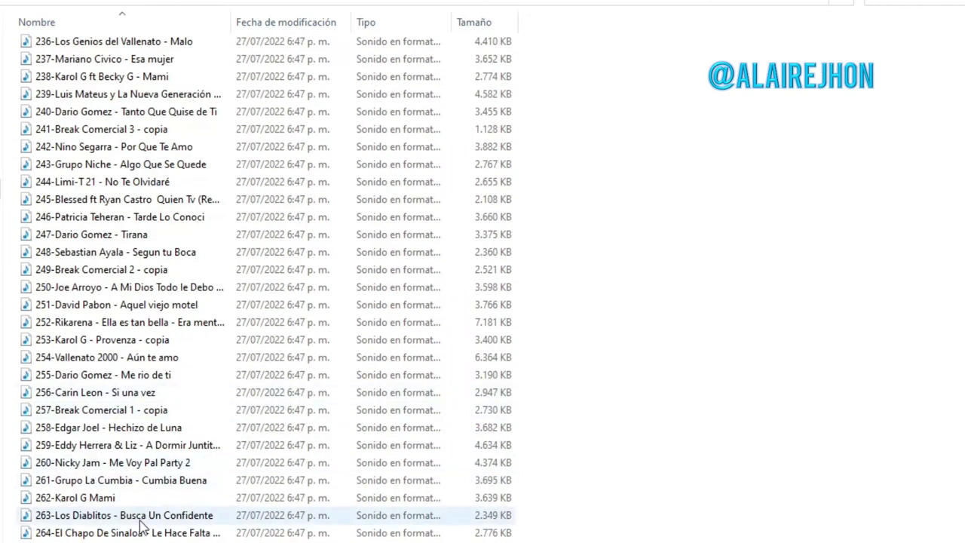
Load all the files of the (AUTO DJ) music folder into the ZaraRadio playlist and check their total duration
key("ctrl+a")
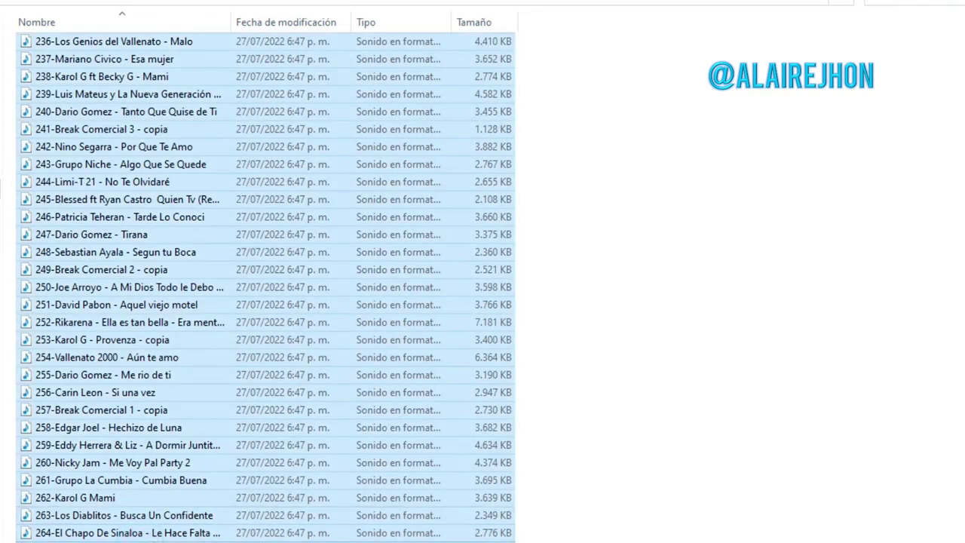
key("alt+Tab")
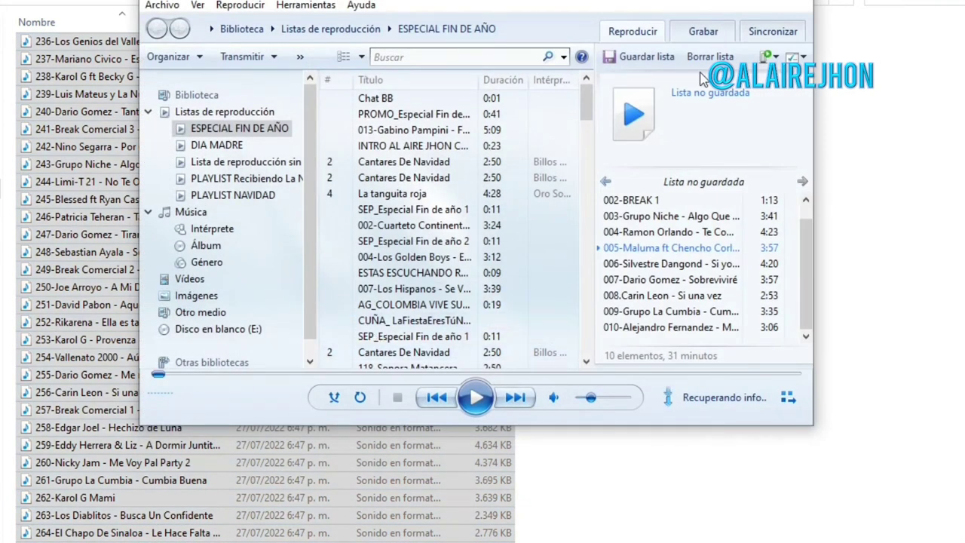
key("alt+Tab")
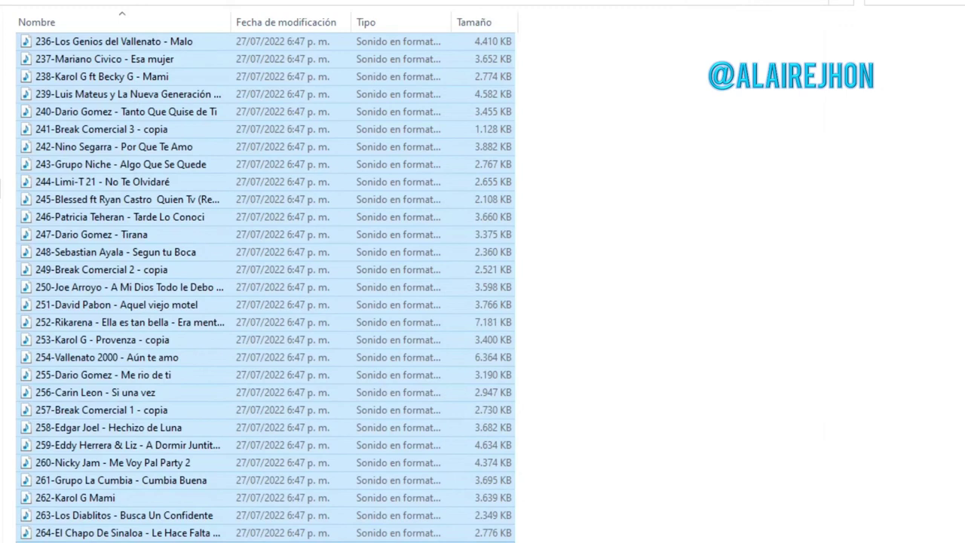
key("alt+Tab")
left_click_drag(158, 396, 773, 252)
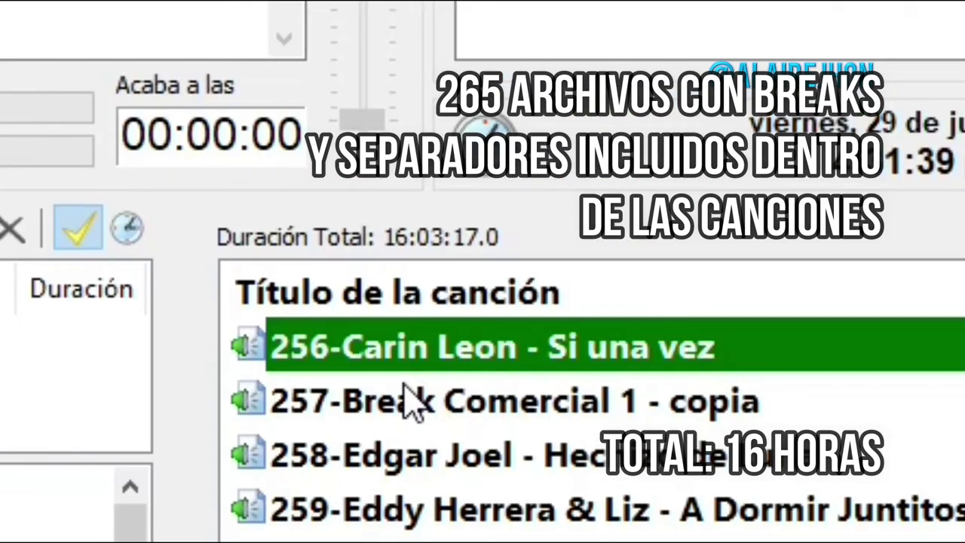
left_click(411, 296)
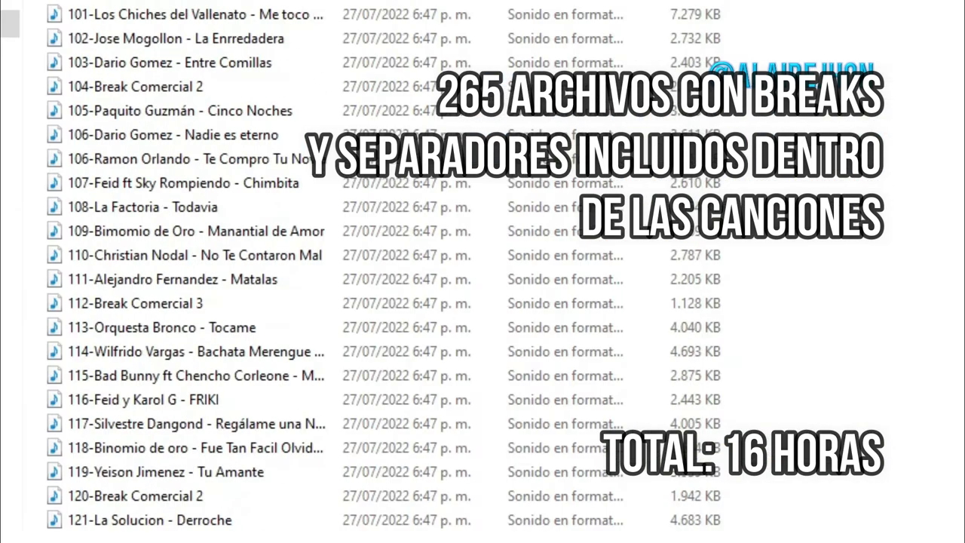
Examine the numbered files from 001 to 265 and open the properties of the whole set
scroll(376, 271, "up", 12)
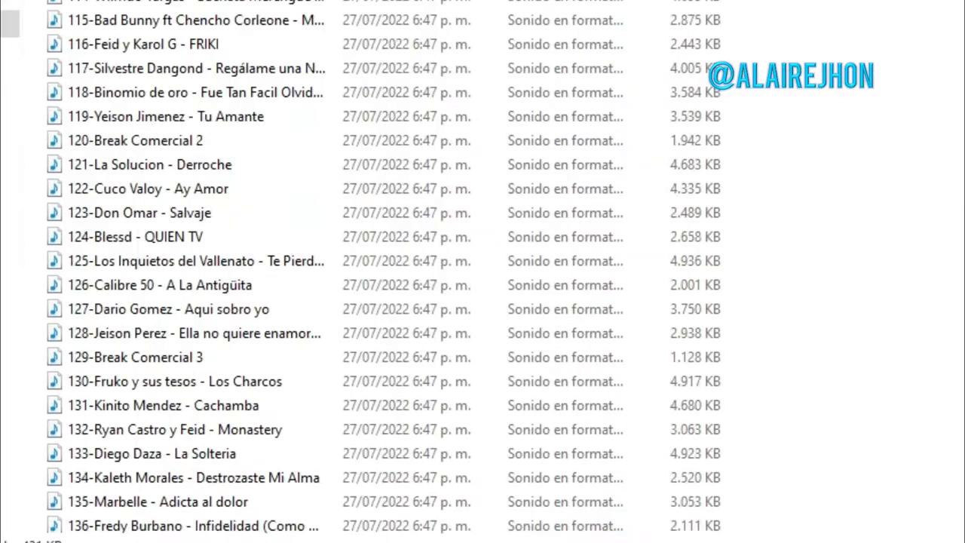
scroll(377, 272, "down", 4)
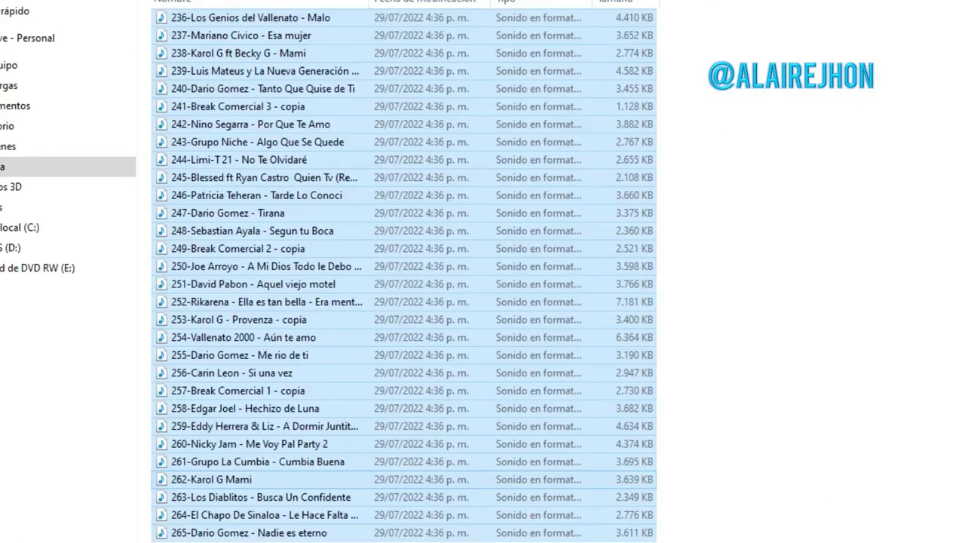
scroll(407, 271, "up", 20)
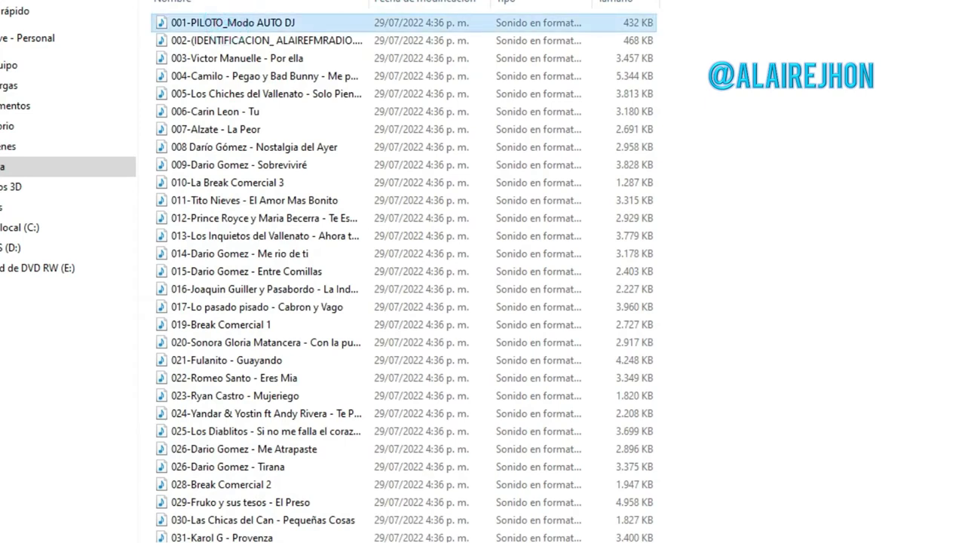
scroll(226, 31, "down", 20)
scroll(407, 271, "down", 7)
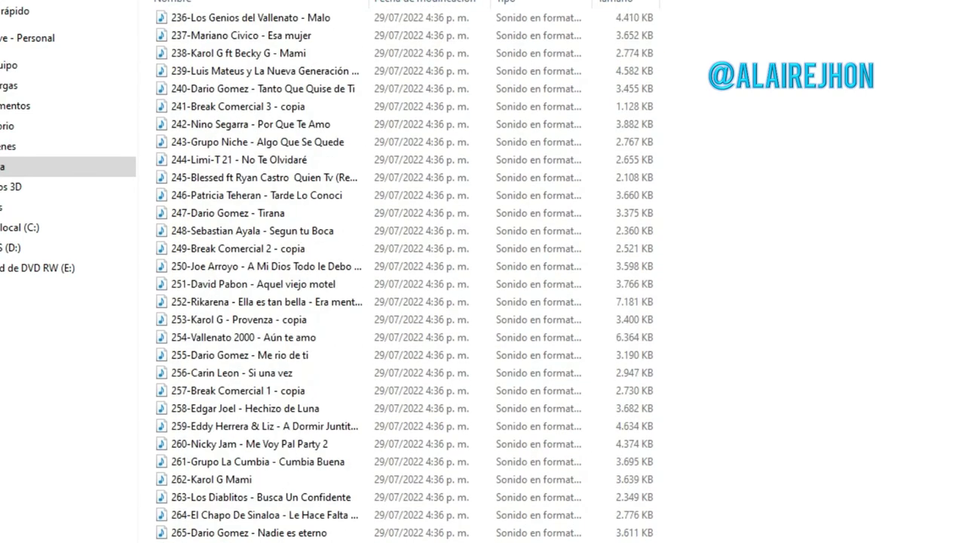
key("ctrl+a")
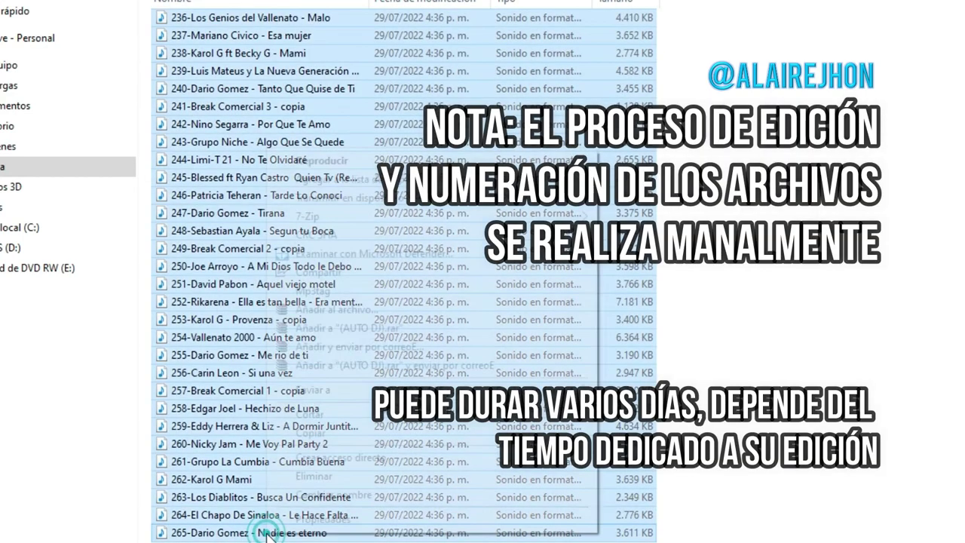
right_click(269, 531)
left_click(317, 518)
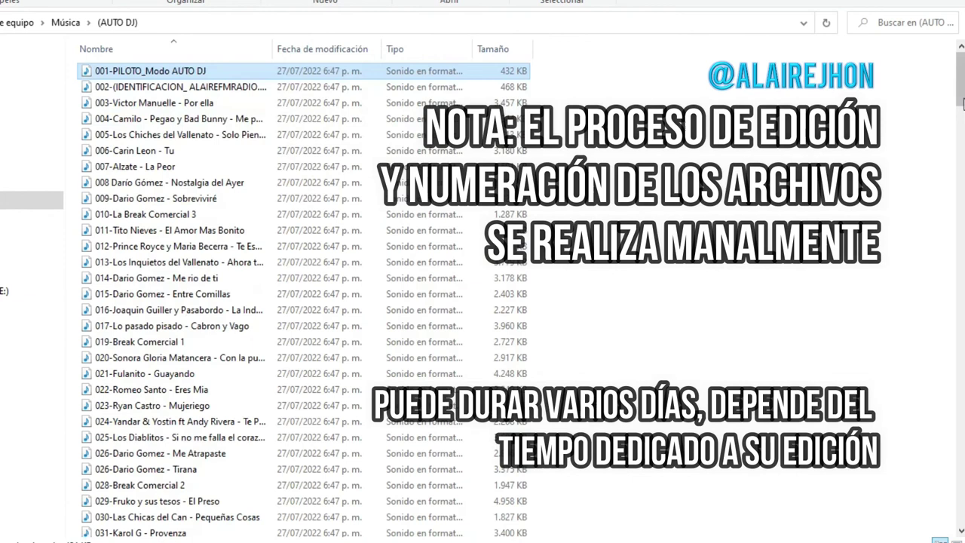
Select all the files in the (AUTO DJ) music folder and launch Mp3tag
scroll(302, 294, "down", 20)
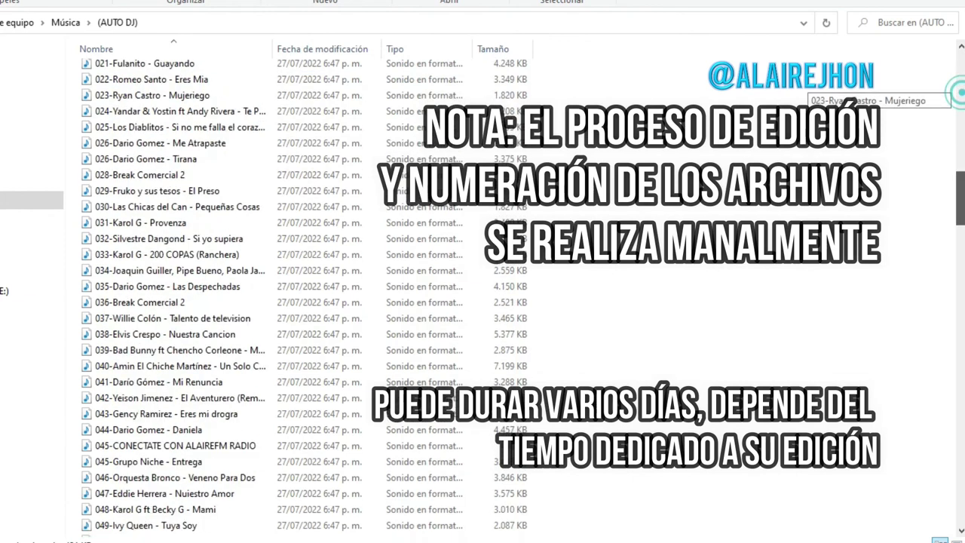
key("ctrl+a")
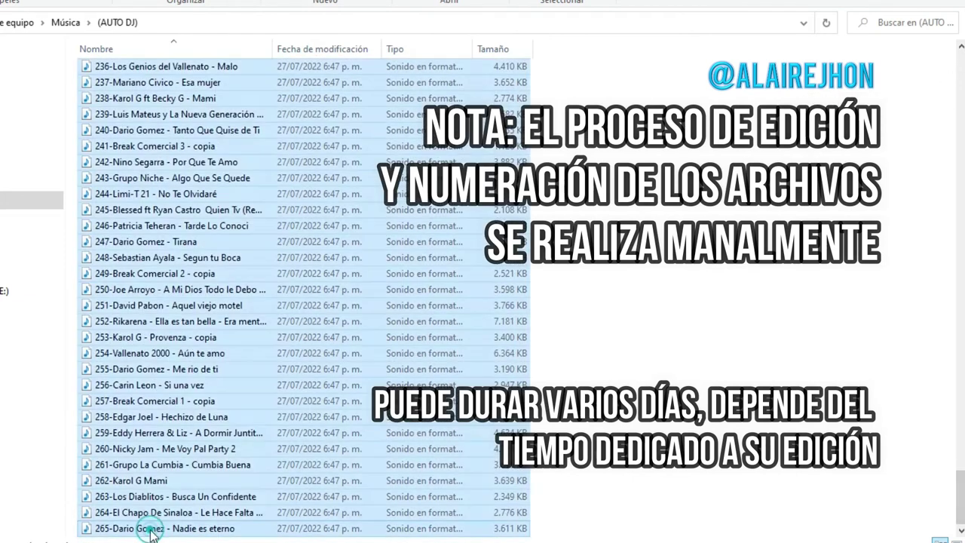
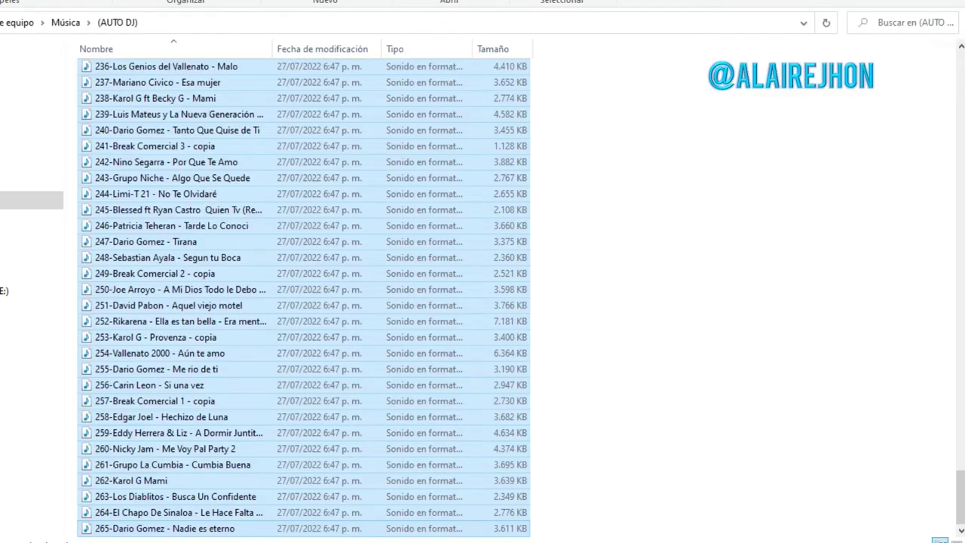
key("super")
scroll(295, 341, "down", 3)
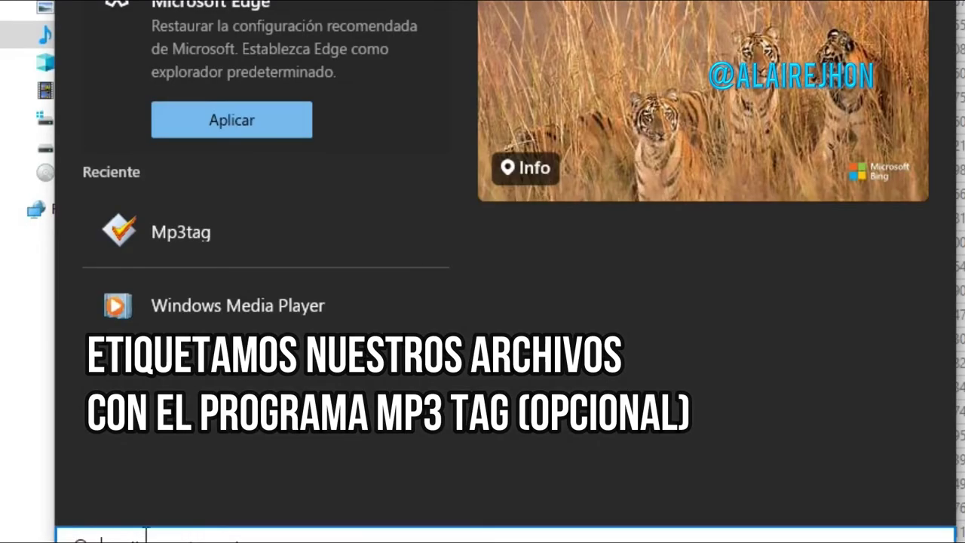
left_click(216, 234)
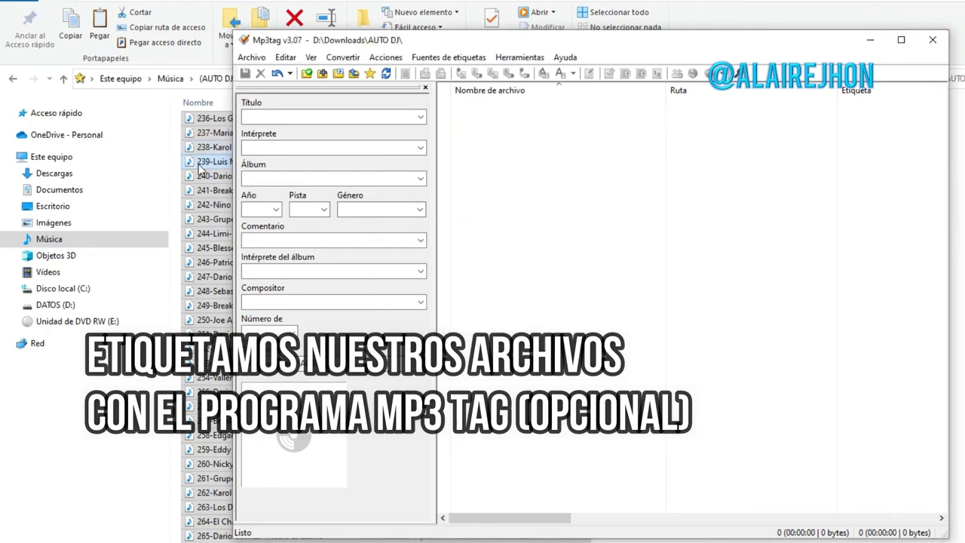
Load the selected files into Mp3tag and set the album of the whole set to AUTO DJ and the year to 2022
left_click_drag(200, 172, 641, 162)
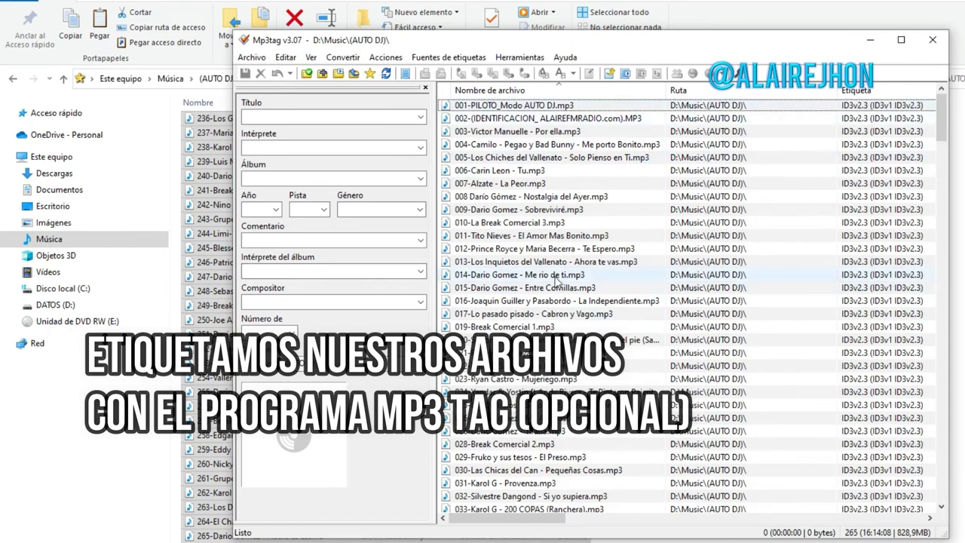
scroll(556, 279, "down", 4)
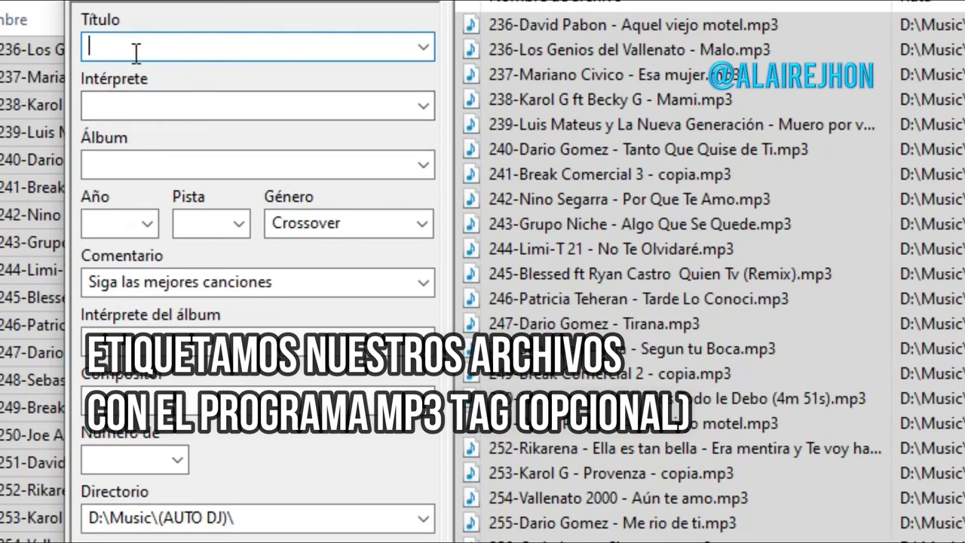
left_click(136, 159)
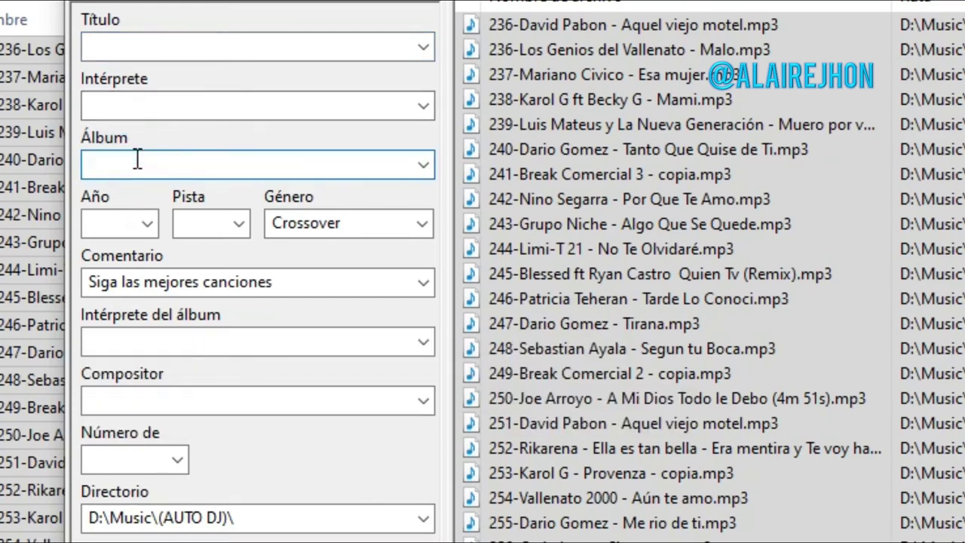
type("AUTO DJ")
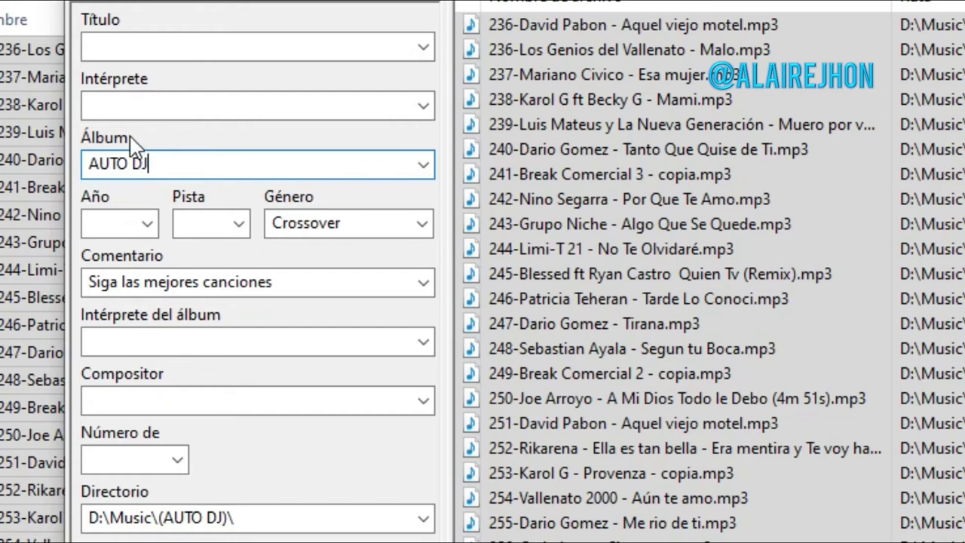
left_click(115, 220)
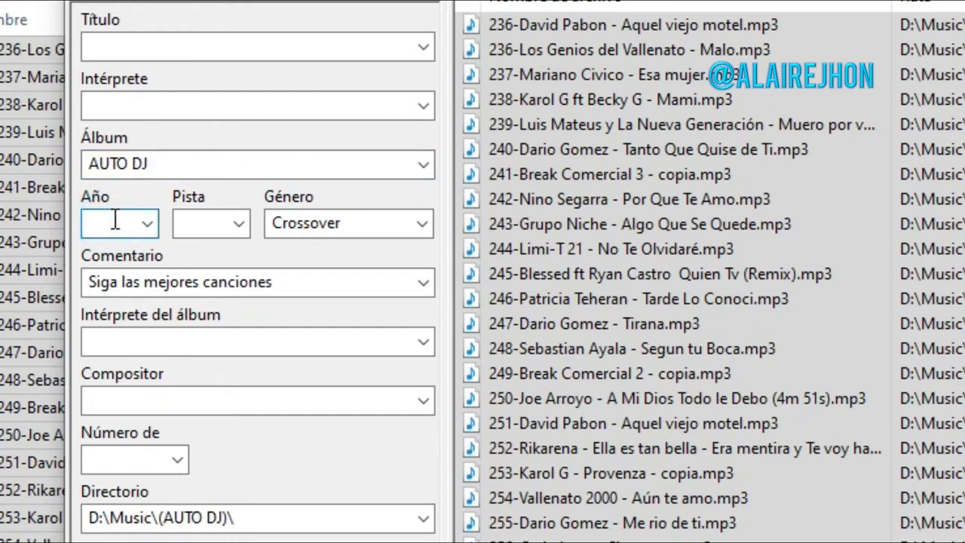
type("2022")
left_click(207, 224)
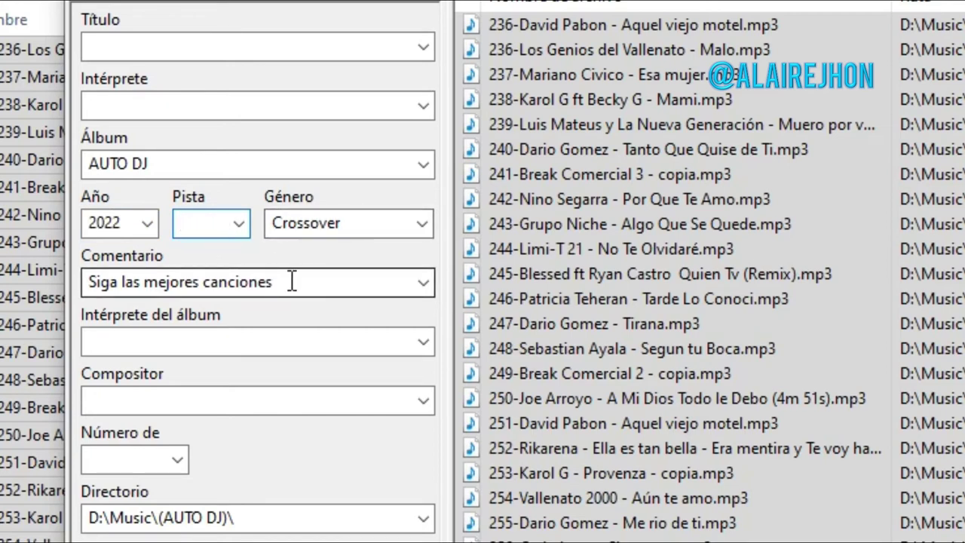
Set the album artist to AL AIRE FM RADIO and enter the composer's name for the whole set
left_click(231, 346)
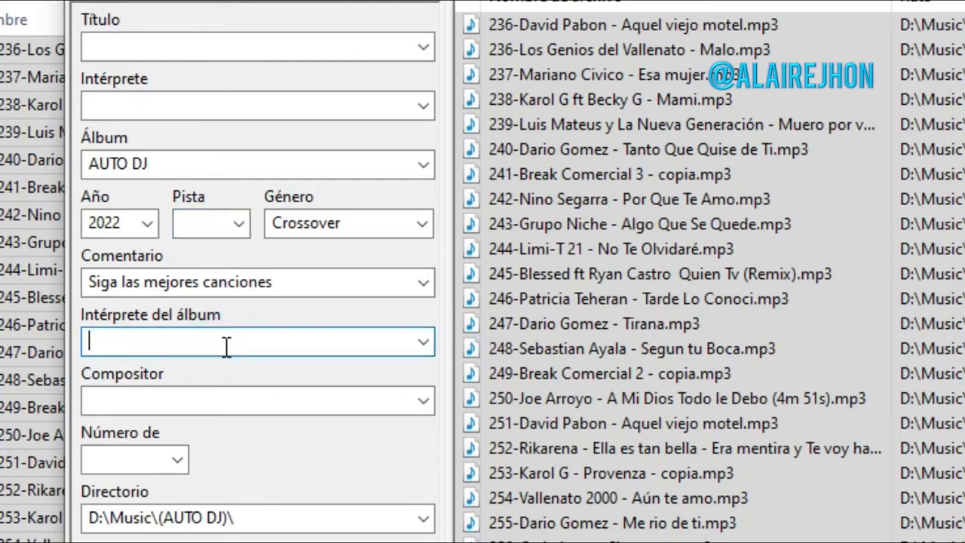
type("AL AIRE FM RADIO")
left_click(241, 403)
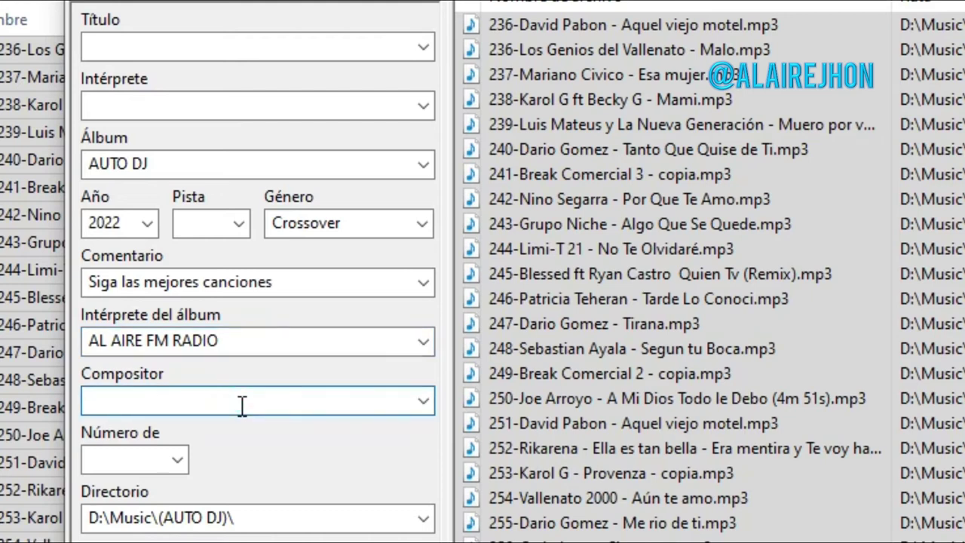
type("jHON CHIVATA")
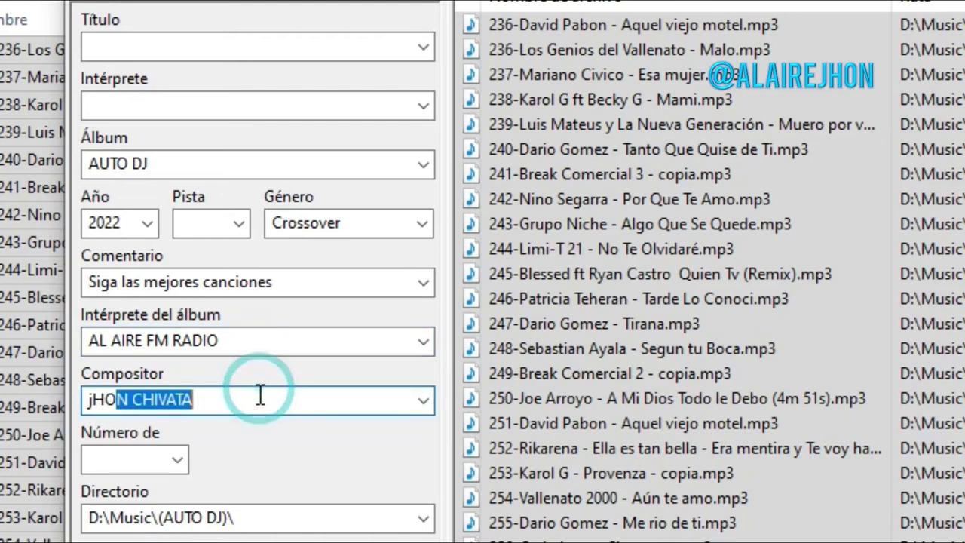
left_click(258, 394)
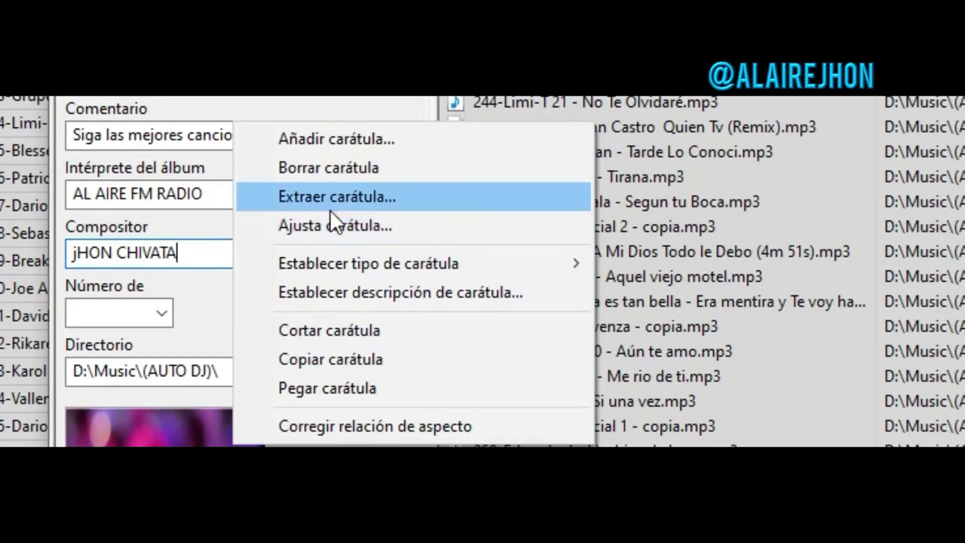
left_click(337, 198)
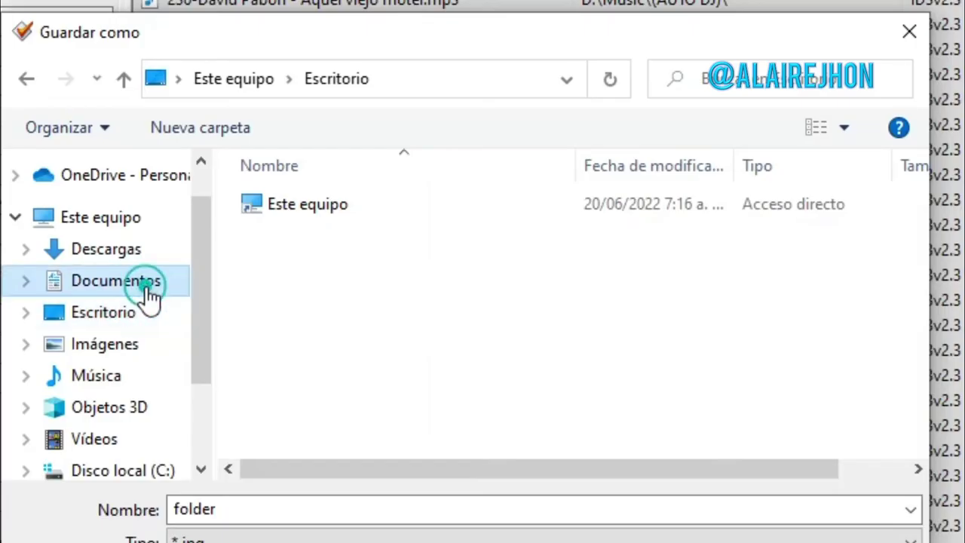
left_click(143, 291)
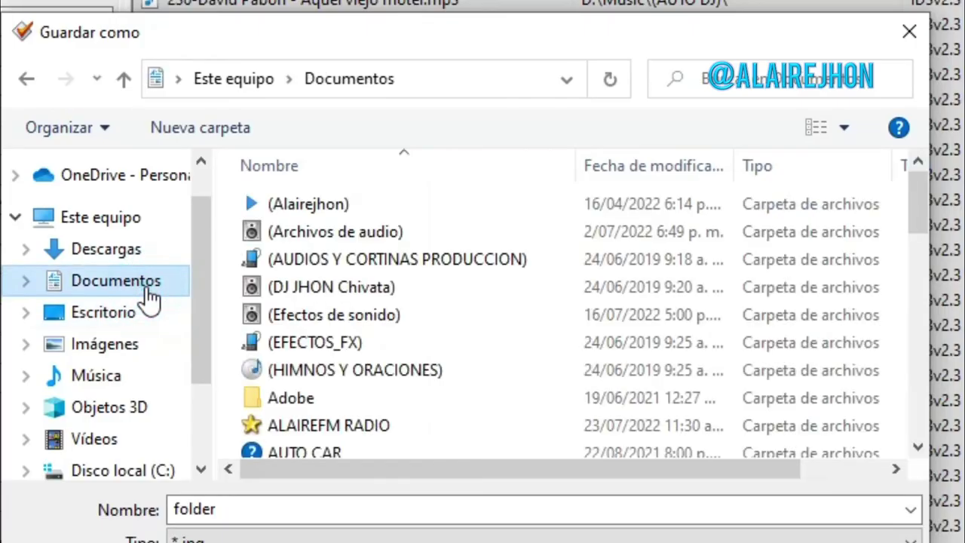
scroll(307, 282, "down", 1)
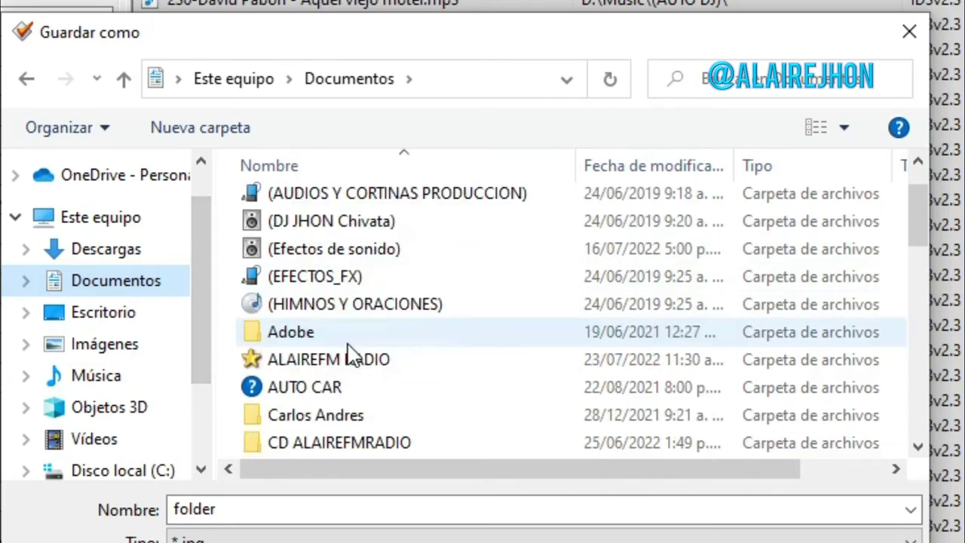
scroll(360, 355, "up", 1)
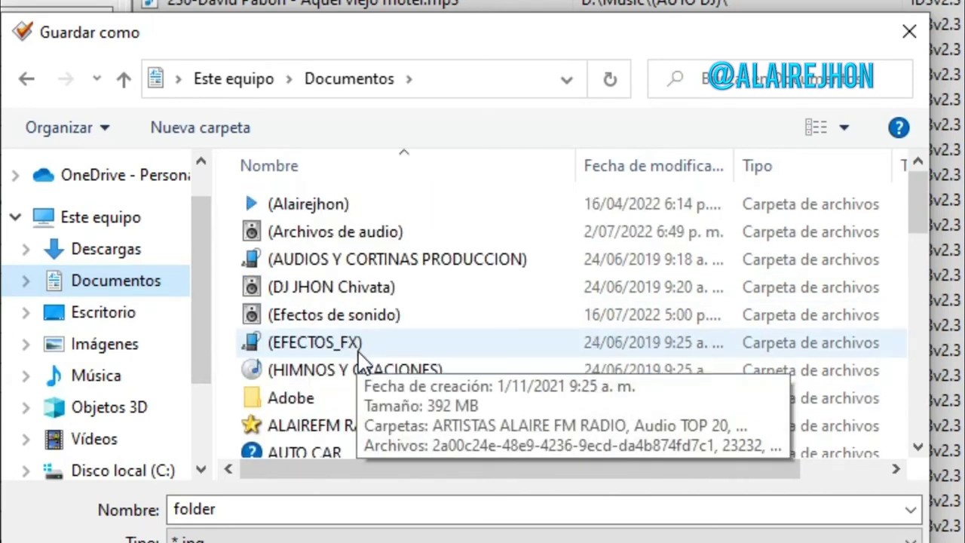
scroll(360, 389, "down", 5)
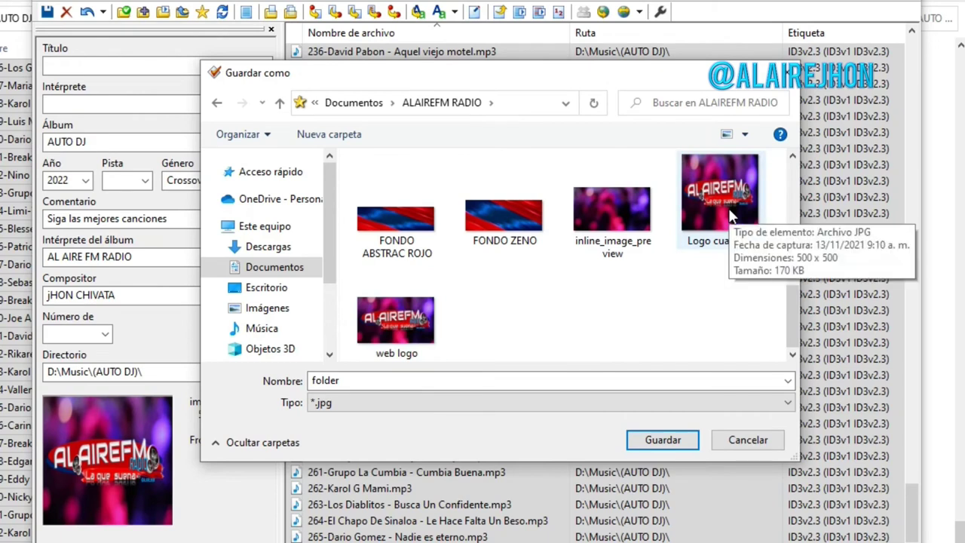
double_click(729, 211)
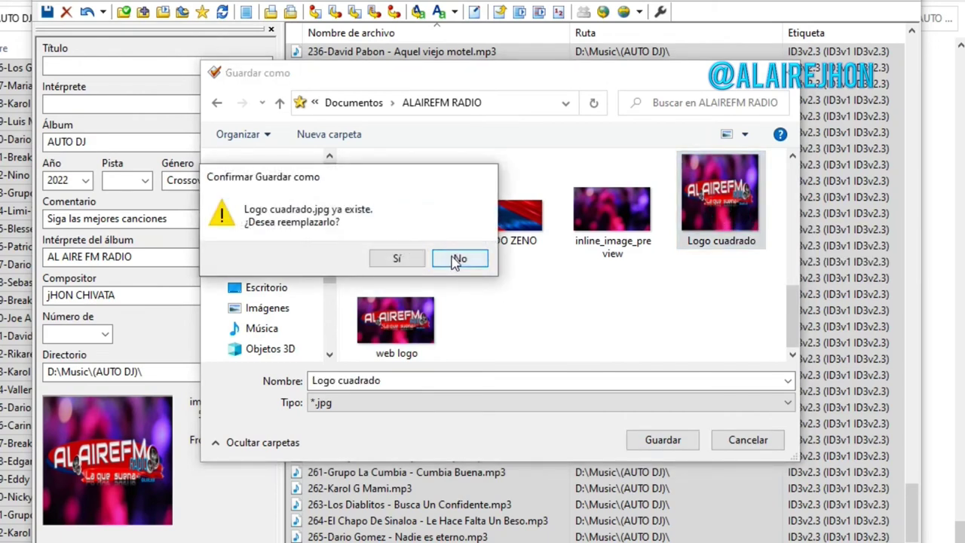
left_click(459, 258)
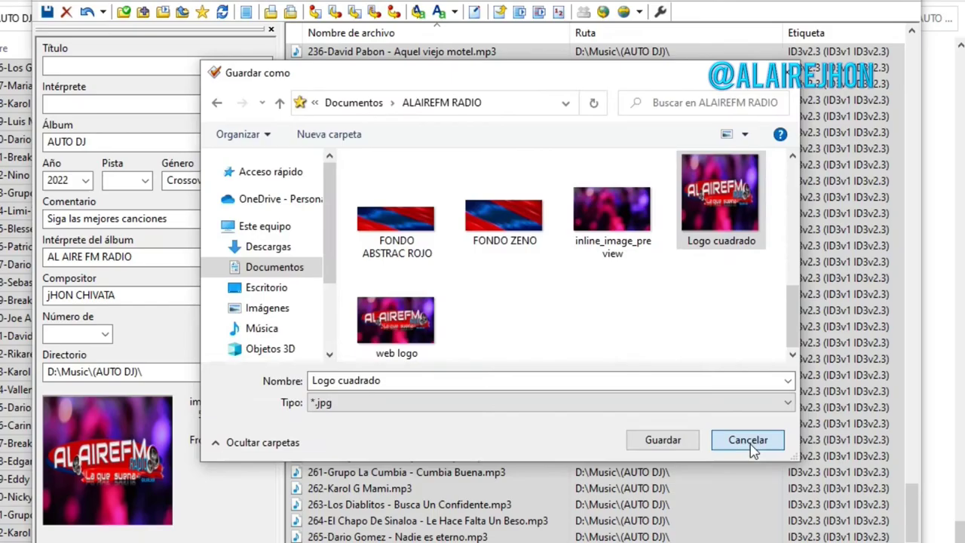
left_click(748, 444)
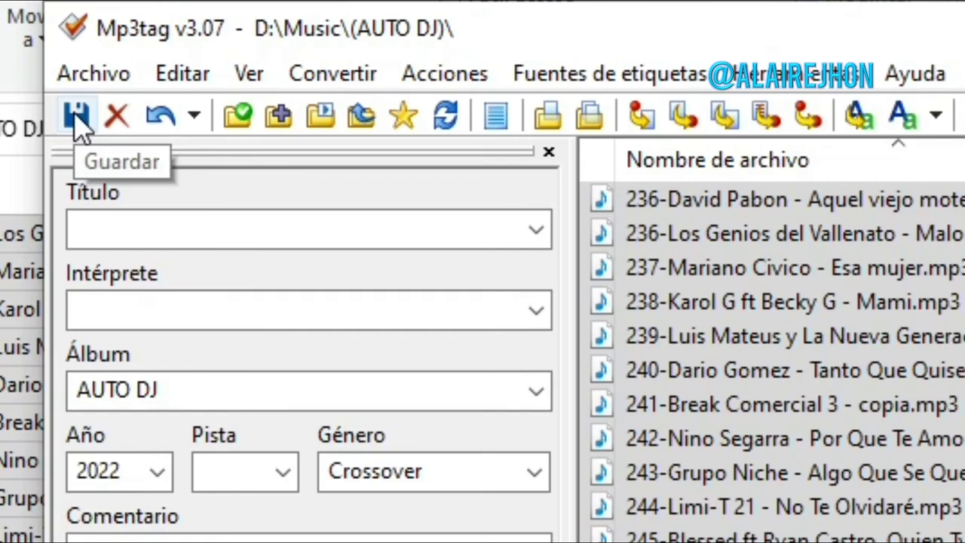
Save the edited tags to all the files in the set
left_click(48, 12)
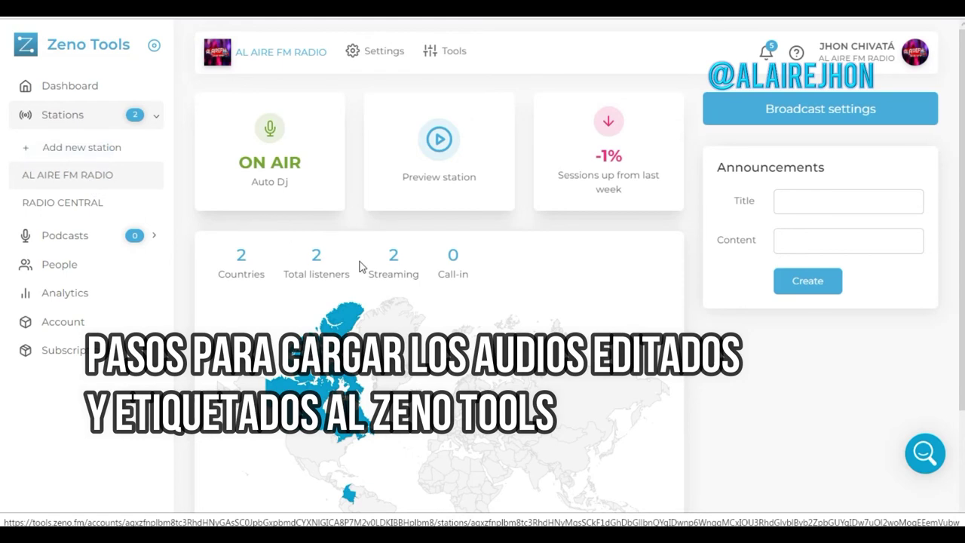
In Zeno Tools, open the station's Auto DJ tools and go to the media upload page
left_click(455, 53)
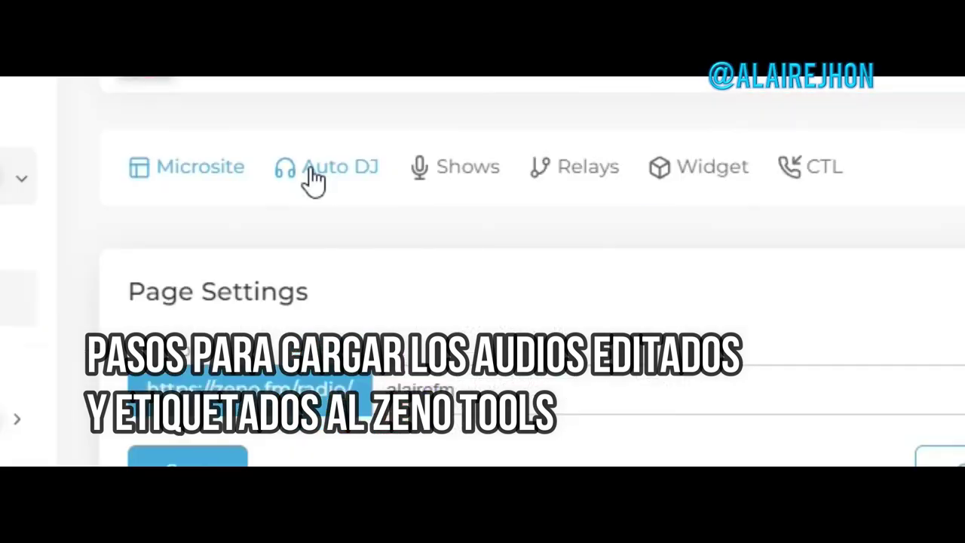
left_click(300, 115)
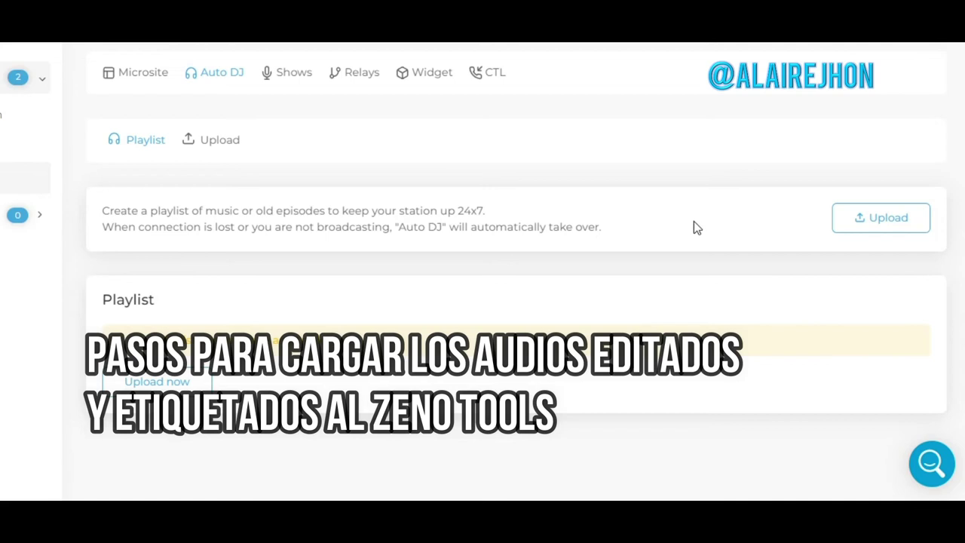
left_click(879, 227)
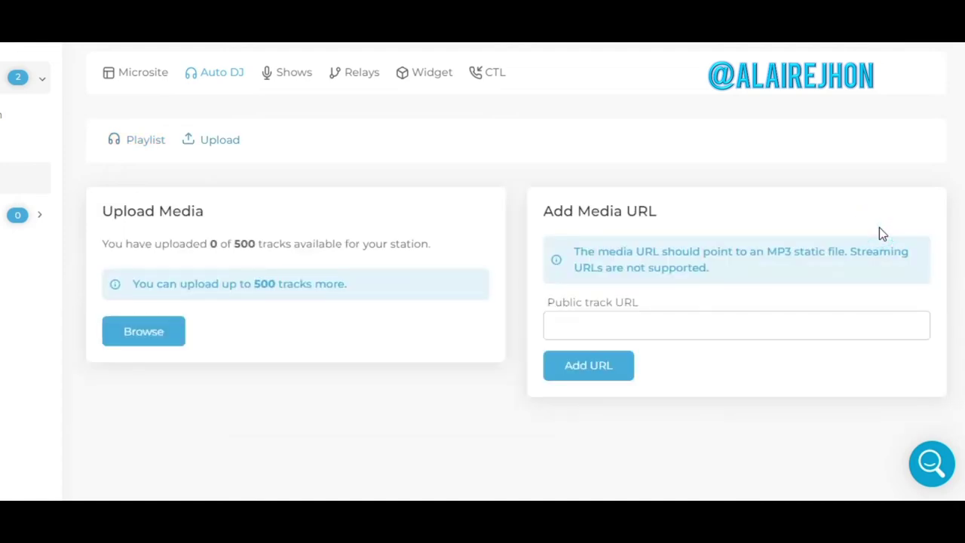
Browse for media to upload and open the (AUTO DJ) folder in the music library
left_click(152, 332)
left_click(228, 285)
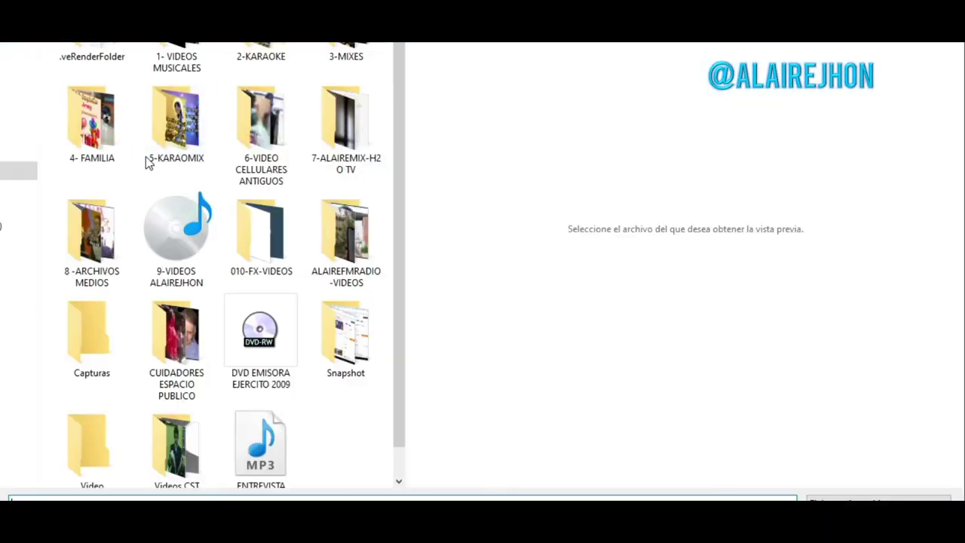
left_click(19, 77)
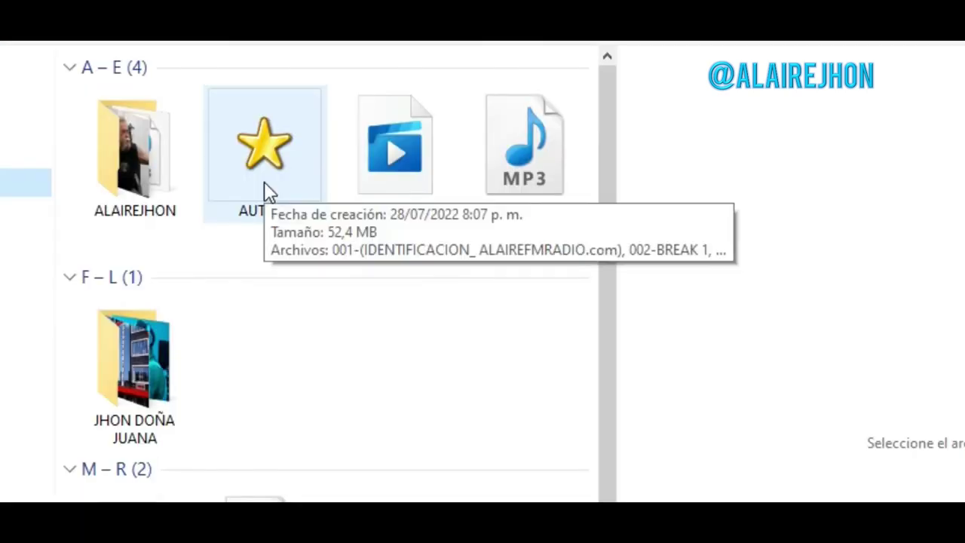
double_click(265, 197)
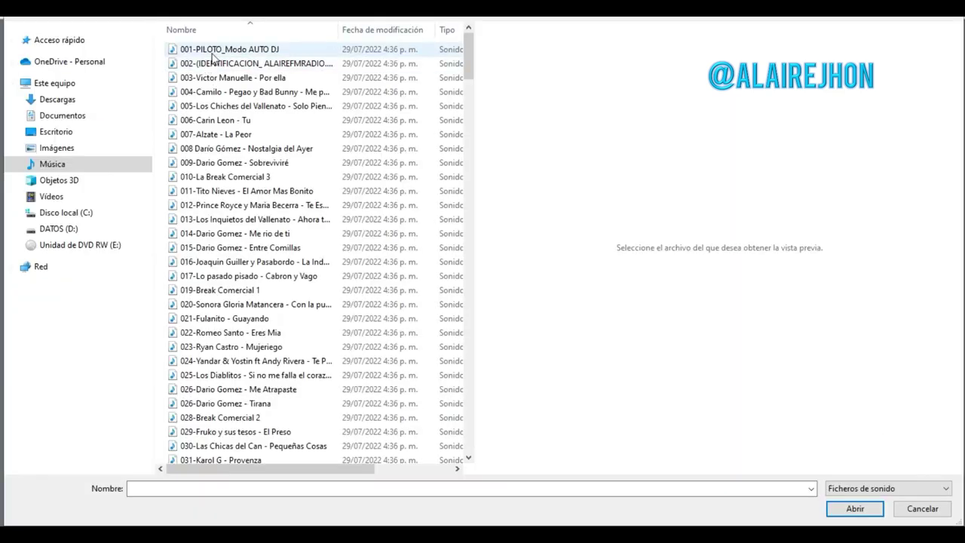
Preview the cover art of several numbered files in the (AUTO DJ) folder, such as 002, 008, 013 and 050
left_click(214, 51)
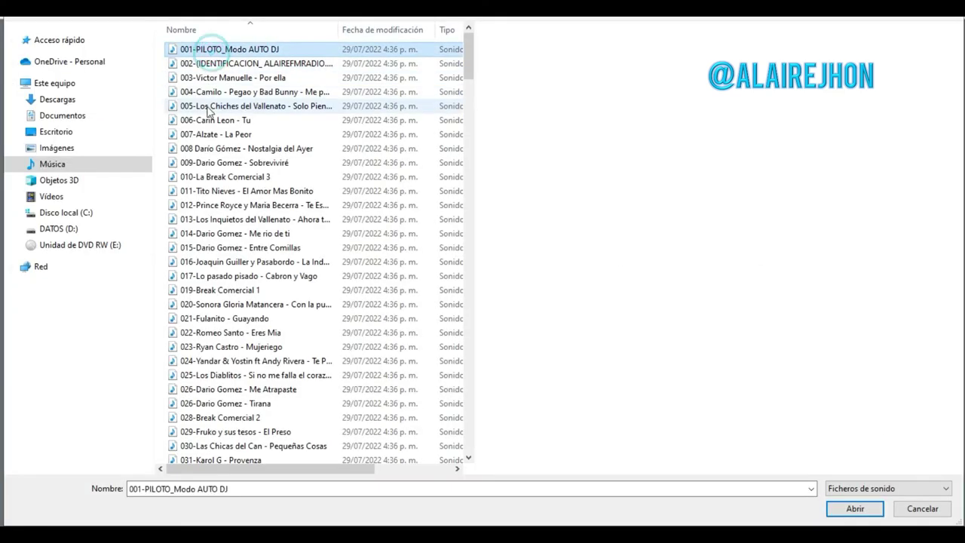
left_click(218, 64)
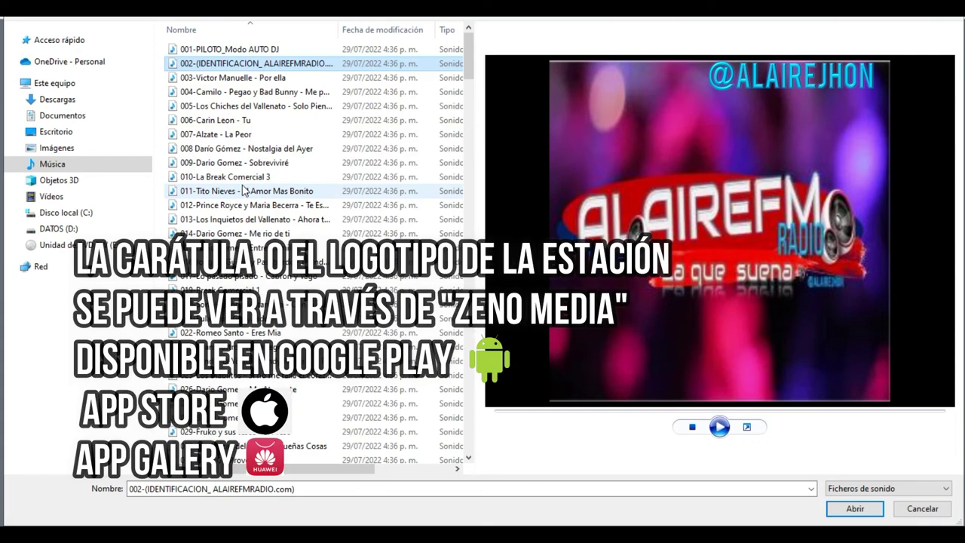
left_click(264, 219)
scroll(266, 325, "down", 2)
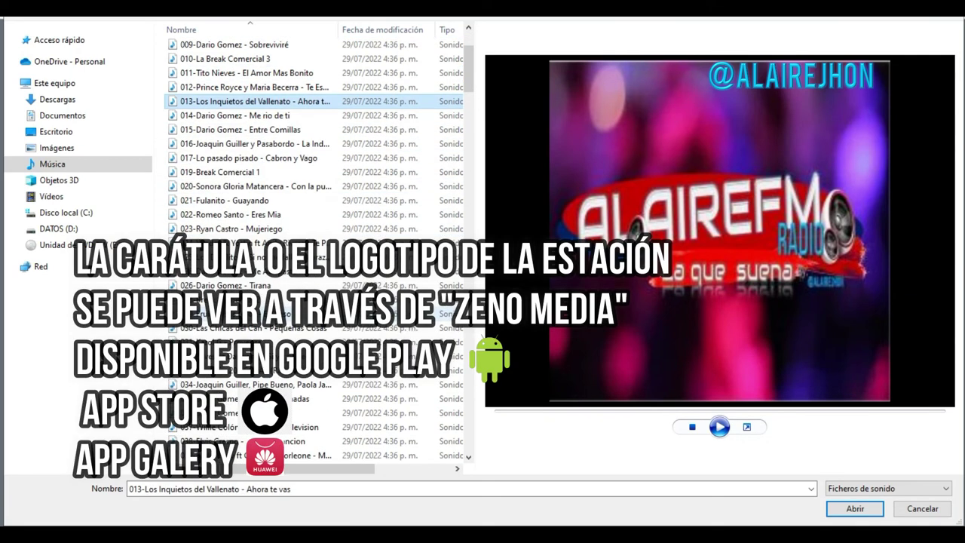
left_click(265, 326)
scroll(265, 325, "down", 8)
left_click(265, 328)
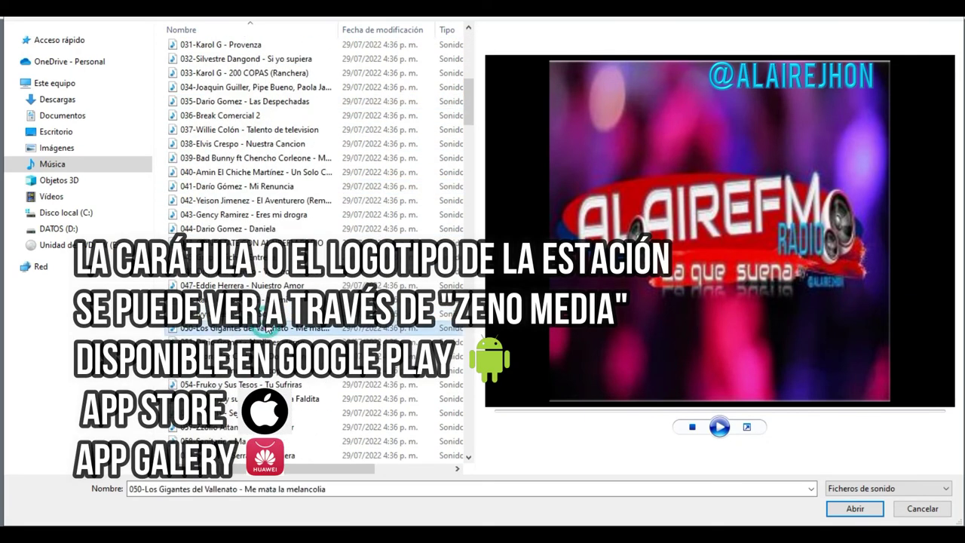
scroll(265, 327, "up", 10)
left_click(226, 289)
left_click(237, 49)
left_click(238, 151)
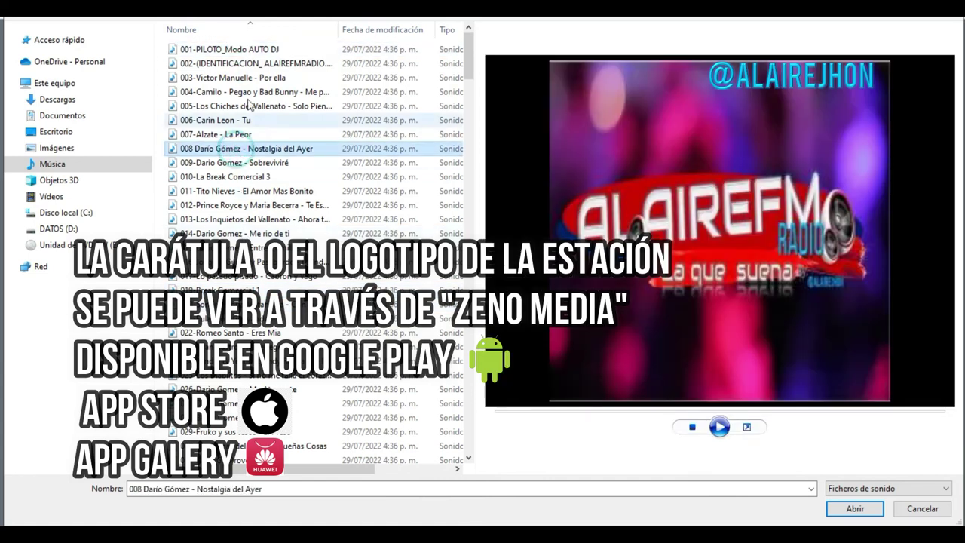
left_click(236, 49)
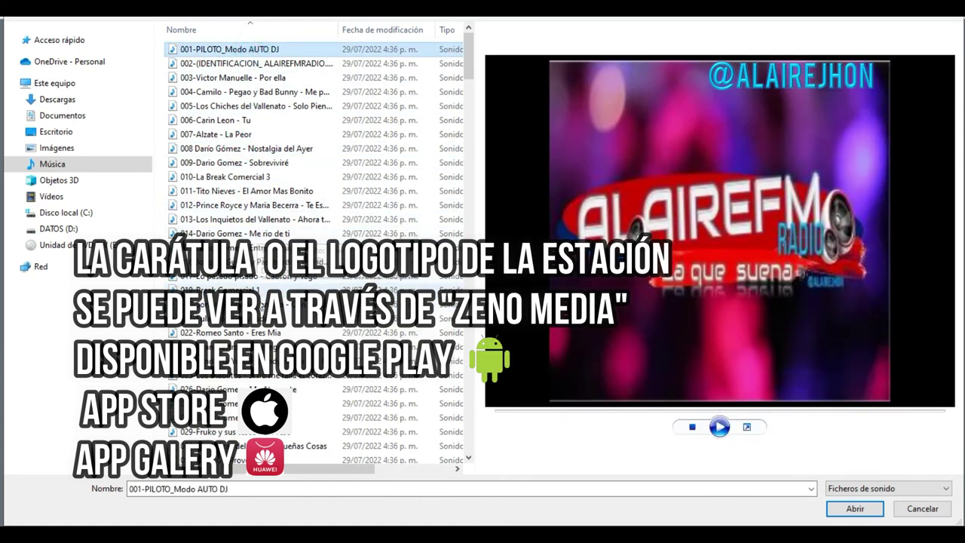
left_click(249, 319)
scroll(261, 188, "down", 1)
scroll(264, 113, "up", 1)
left_click(269, 49)
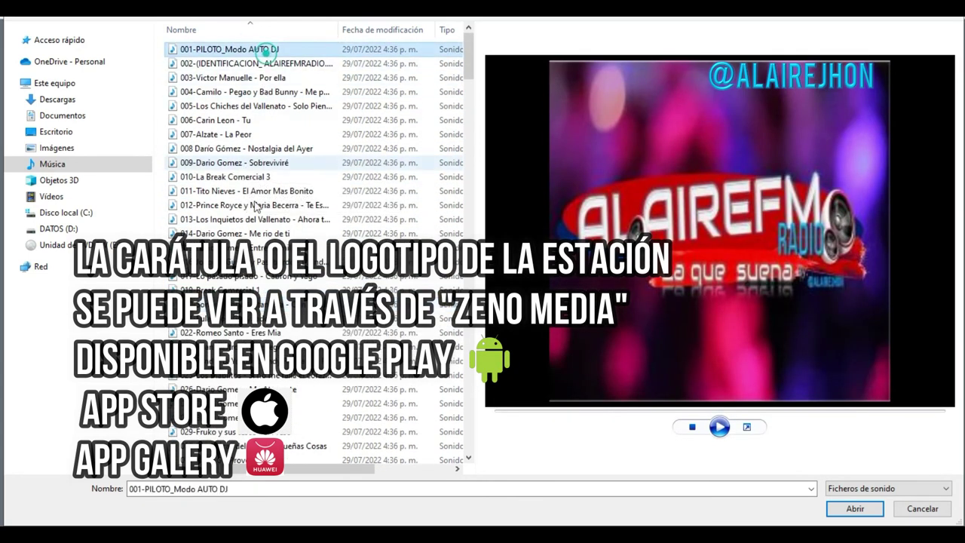
left_click(256, 218)
left_click(276, 63)
Select all the files from 001 to 265 and add them to the Auto DJ upload list
key("ctrl+a")
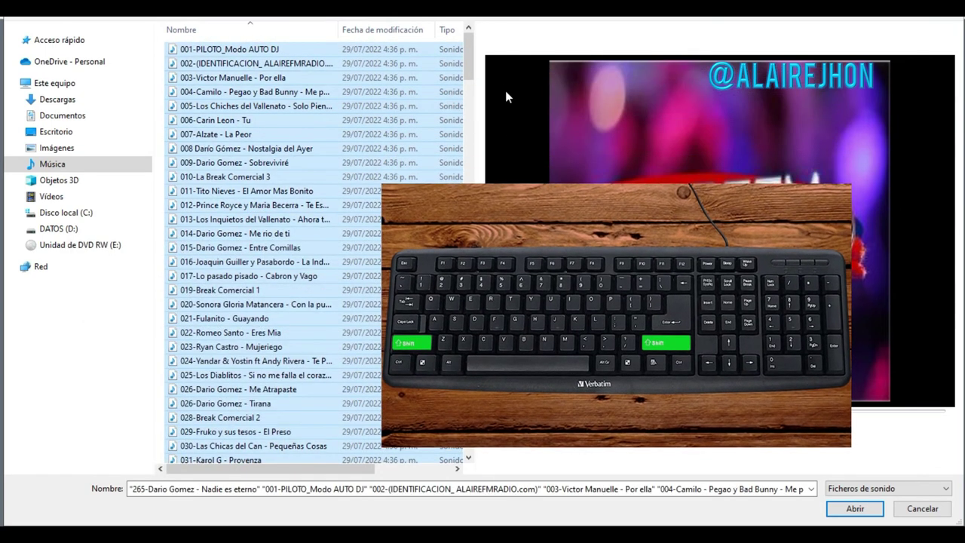
left_click_drag(467, 41, 490, 461)
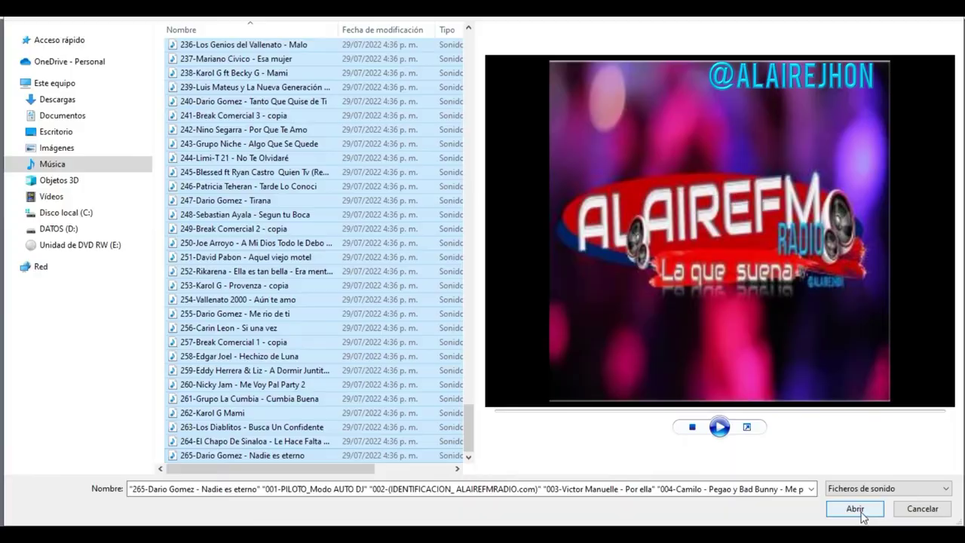
left_click(727, 353)
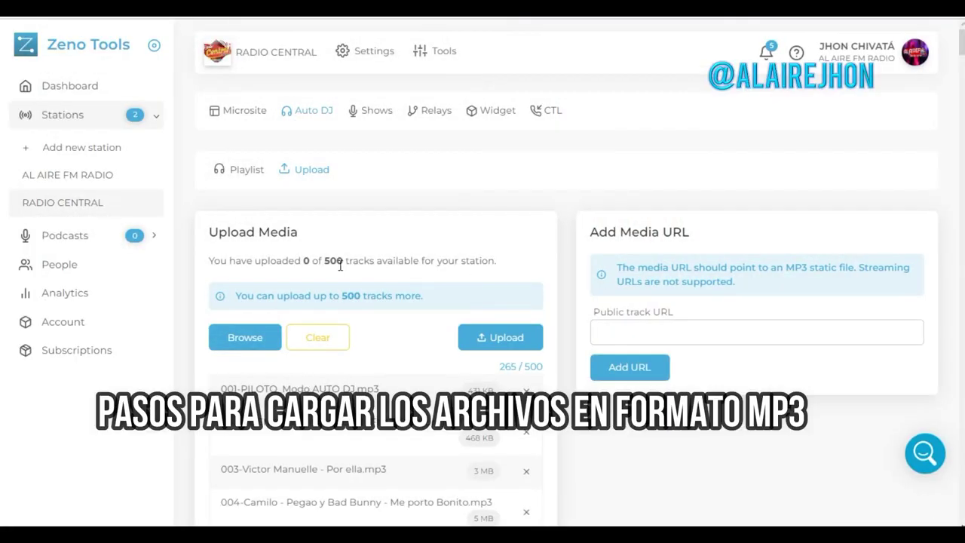
Upload the listed MP3 files to the station's Auto DJ and save them to the playlist
left_click(501, 340)
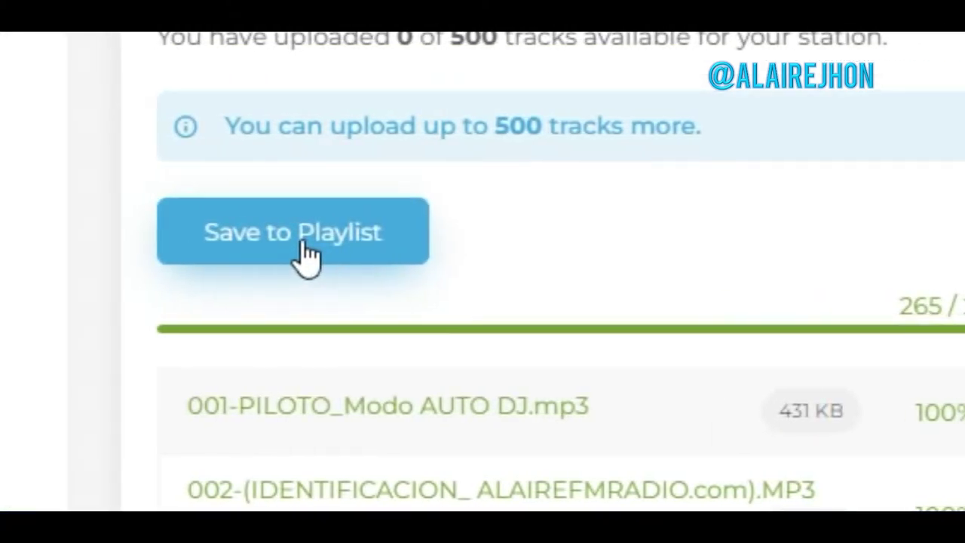
left_click(307, 255)
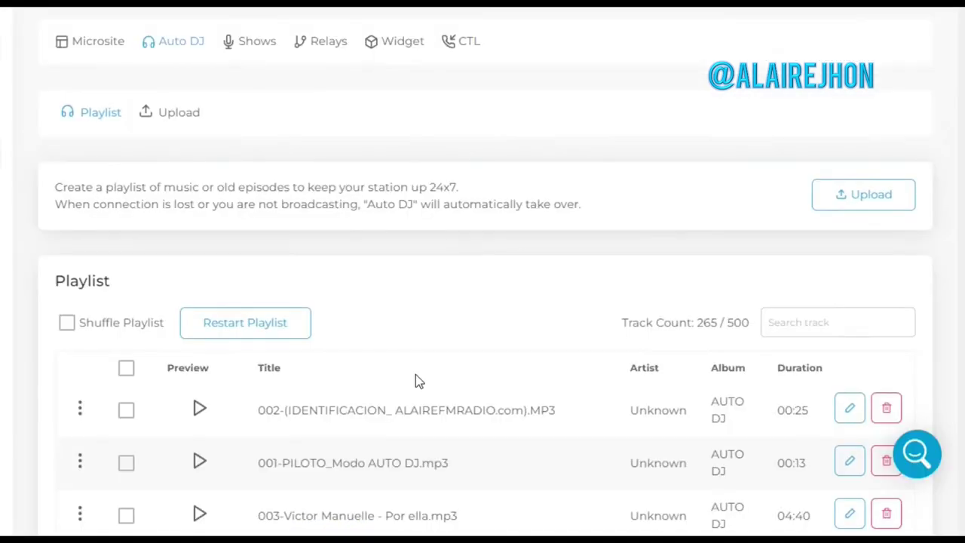
Move track 001-PILOTO_Modo AUTO DJ above track 002 in the playlist and swap the two back
scroll(418, 355, "down", 3)
scroll(420, 327, "down", 20)
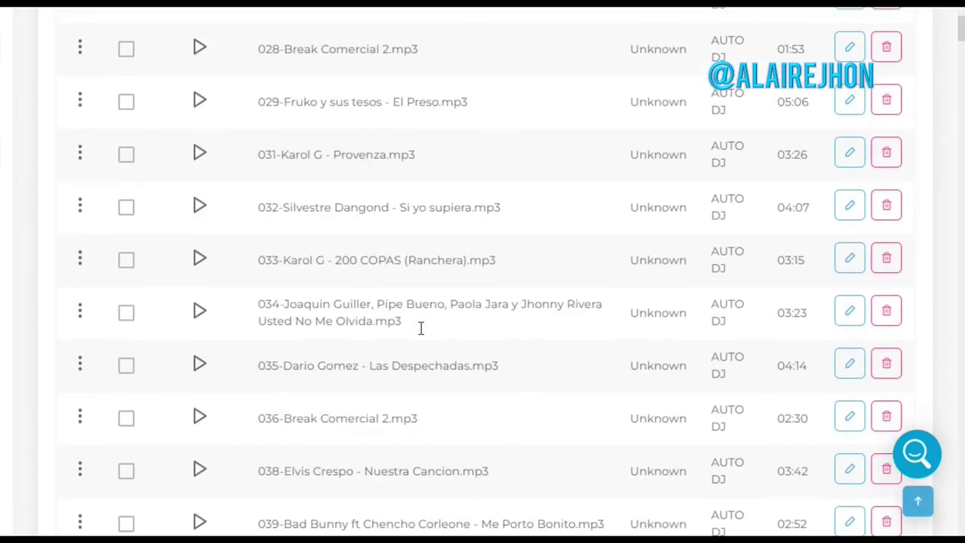
scroll(420, 328, "down", 20)
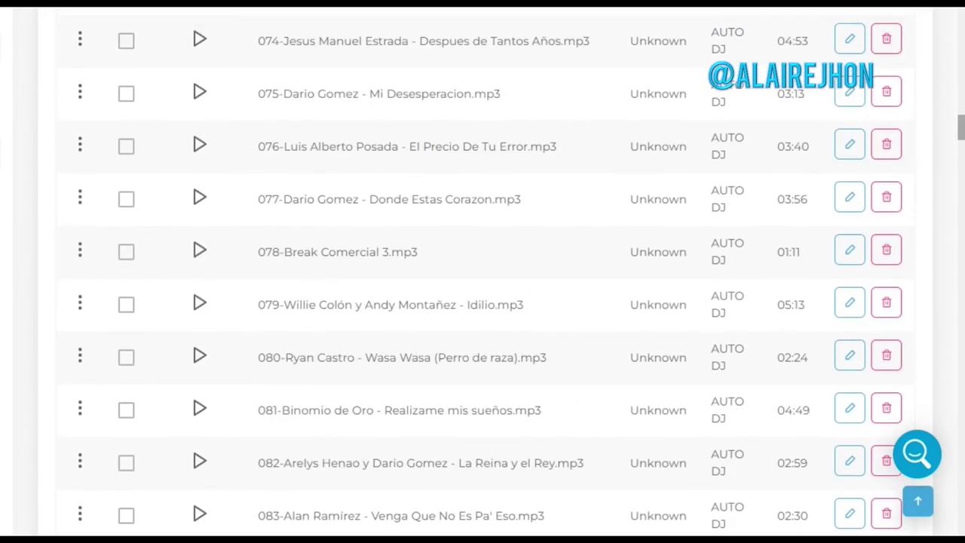
left_click_drag(961, 128, 961, 9)
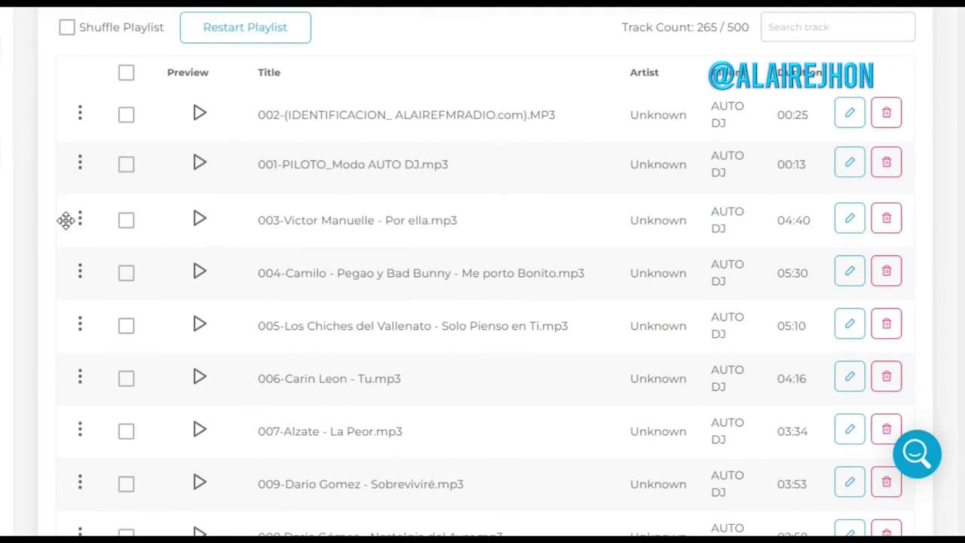
left_click_drag(84, 167, 80, 129)
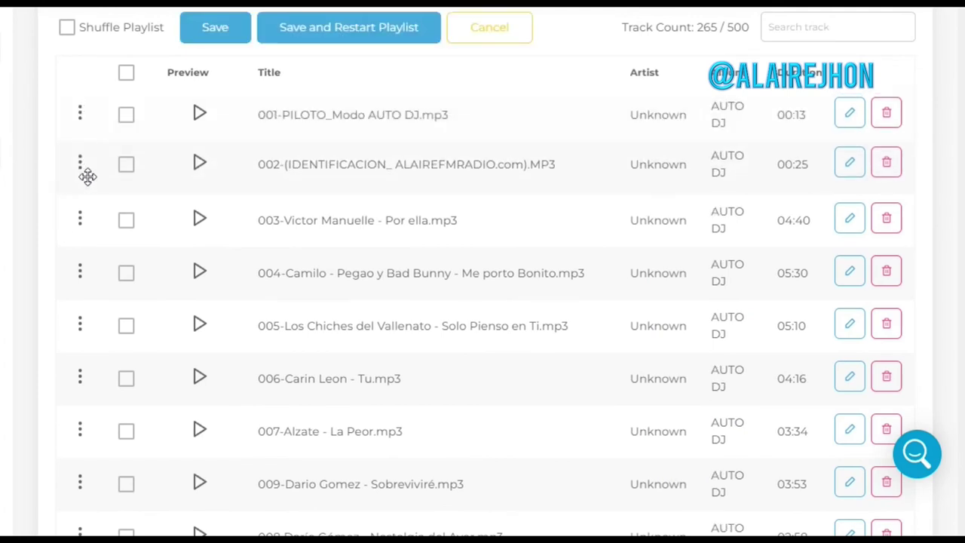
left_click_drag(80, 167, 80, 125)
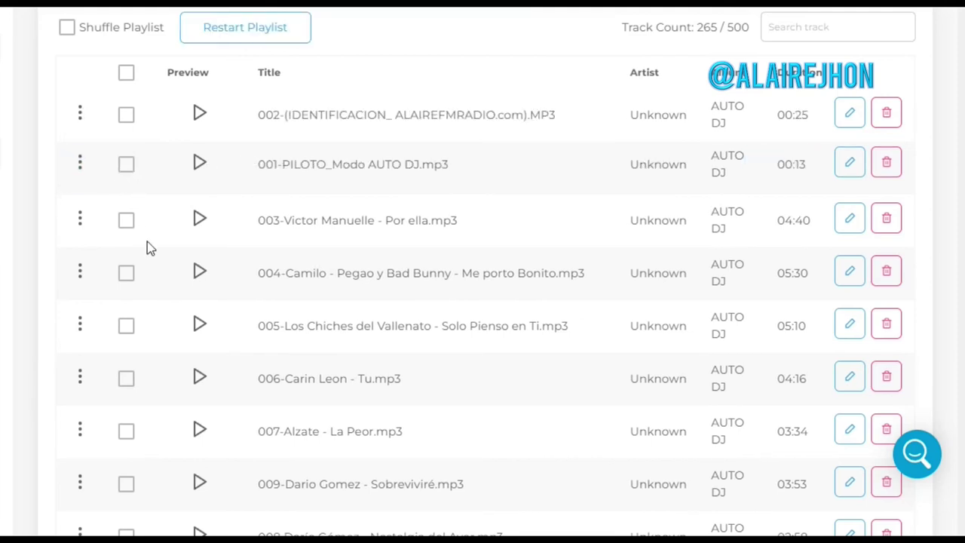
Save and restart the playlist with Shuffle Playlist turned off
scroll(157, 283, "up", 2)
left_click(66, 195)
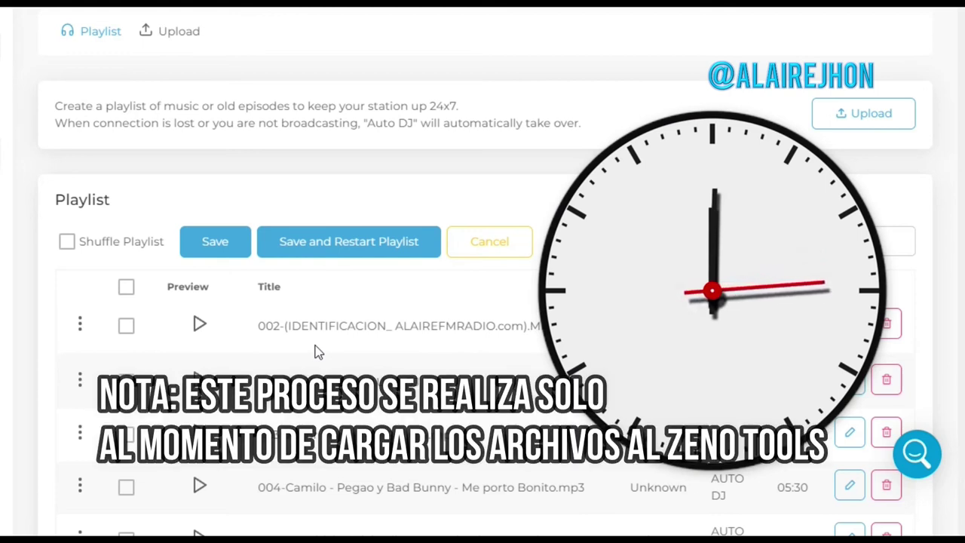
left_click(366, 245)
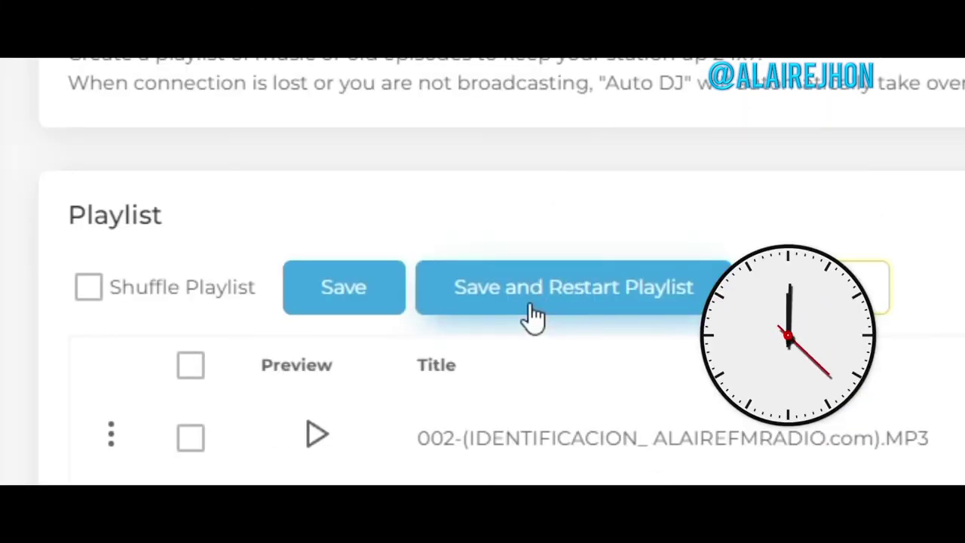
left_click(532, 317)
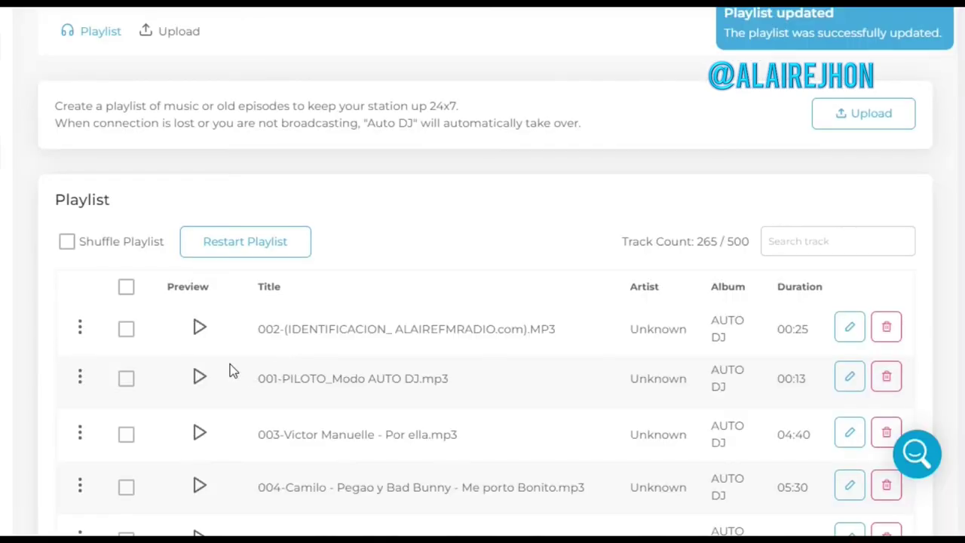
Preview the audio of tracks 002 and 001 in the playlist and stop playback
left_click(201, 326)
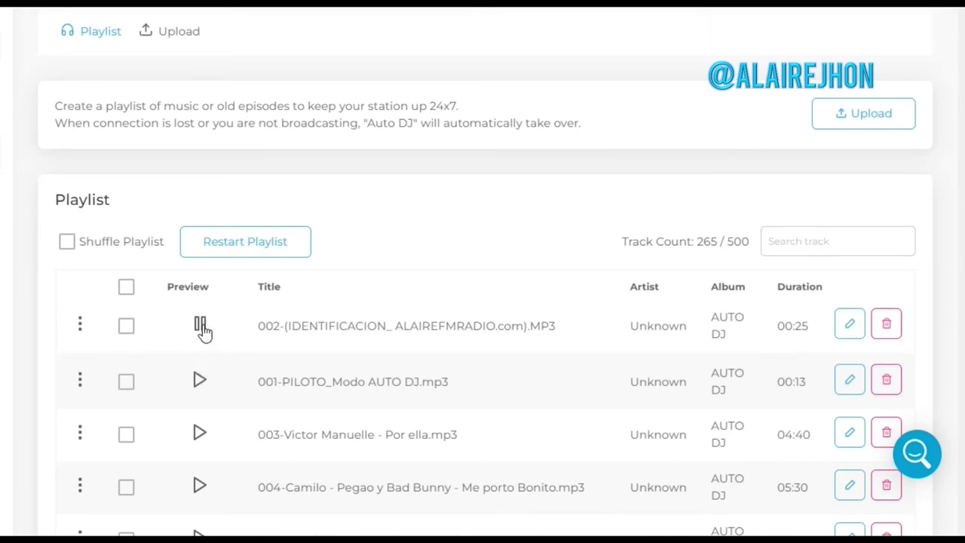
left_click(201, 378)
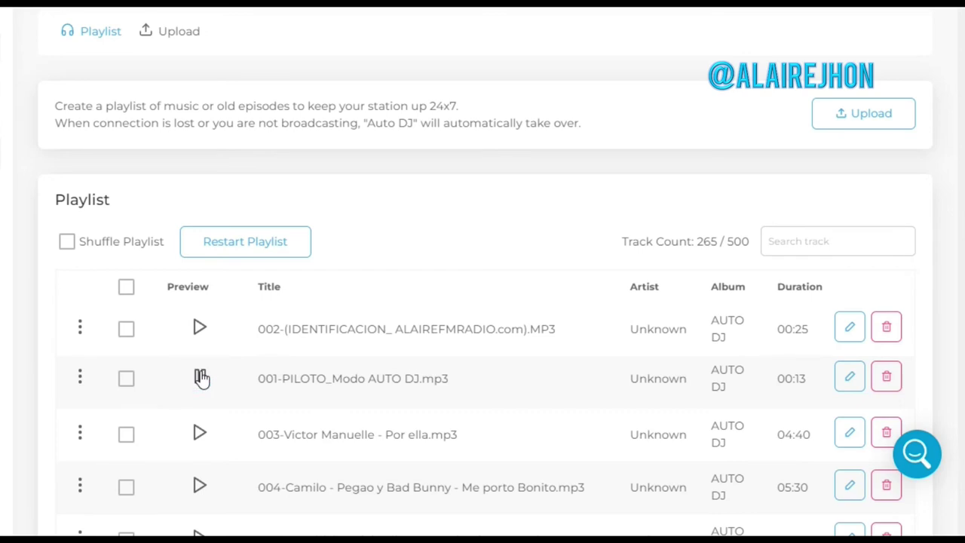
left_click(202, 377)
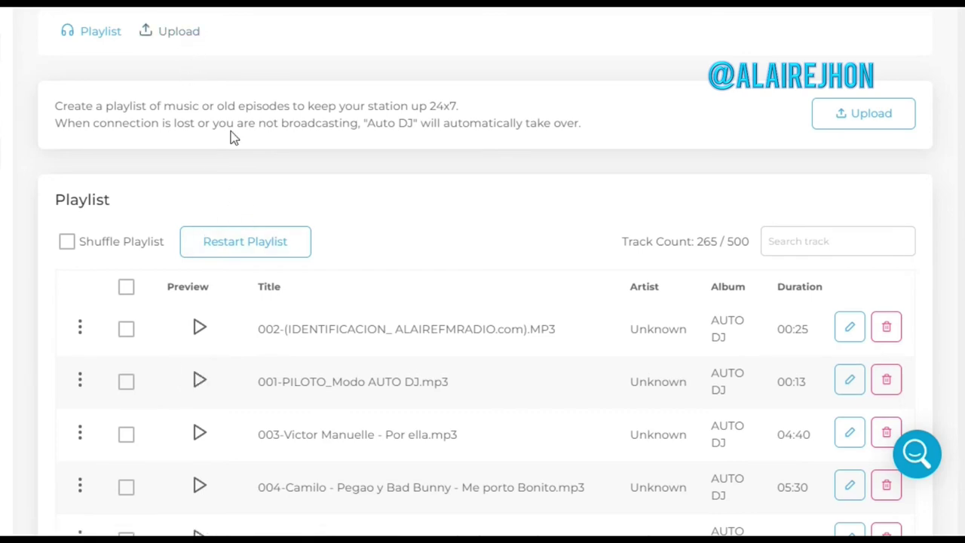
Open the microsite settings, visit the public RADIO CENTRAL page and start listening to the station
scroll(219, 113, "up", 1)
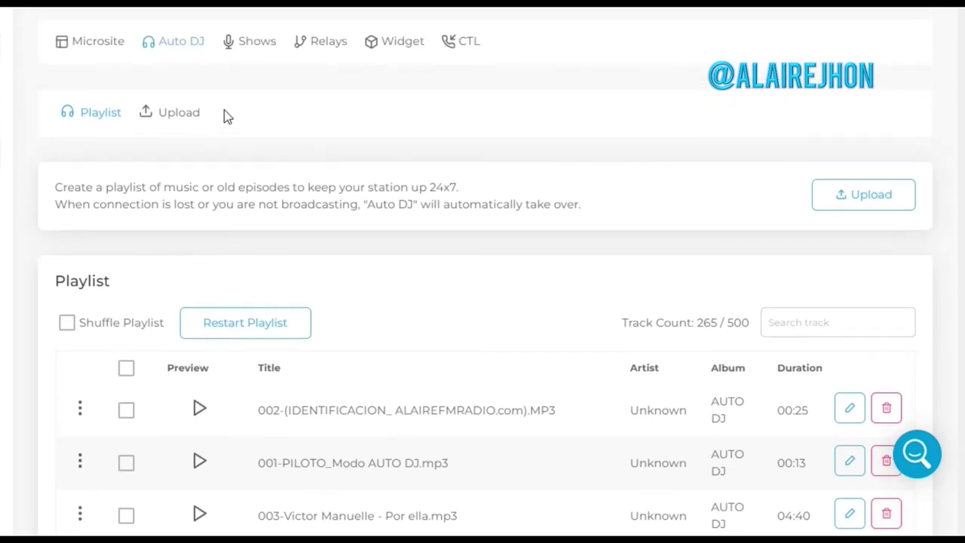
left_click(112, 50)
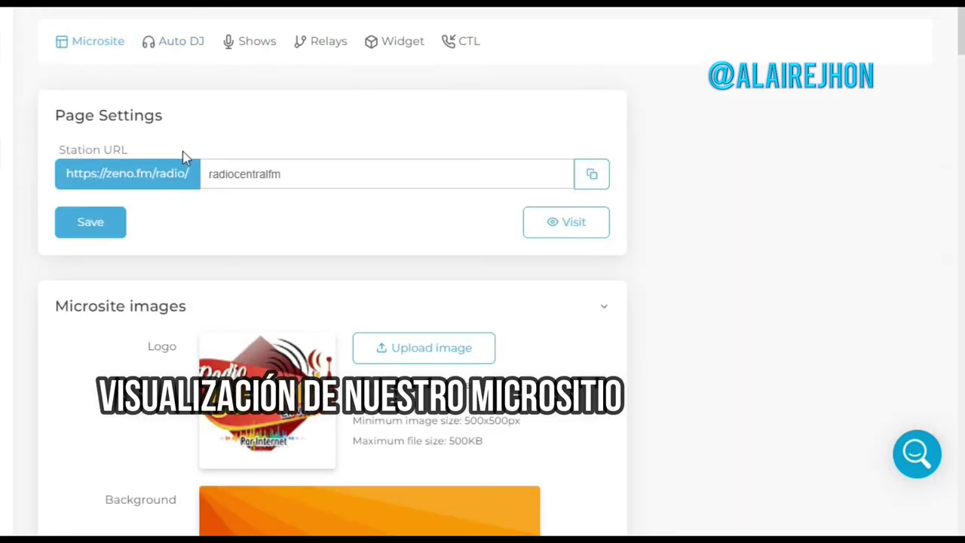
scroll(575, 158, "down", 1)
left_click(575, 143)
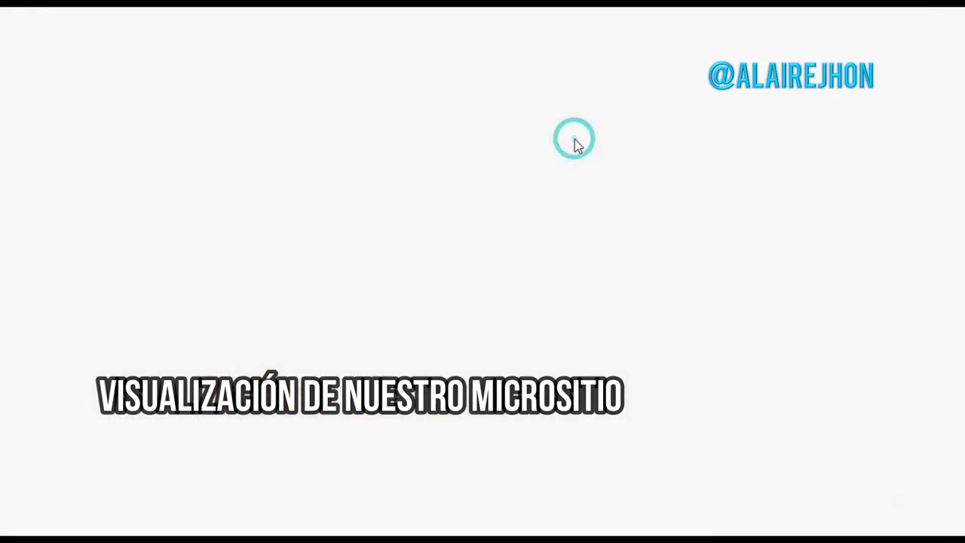
left_click(285, 126)
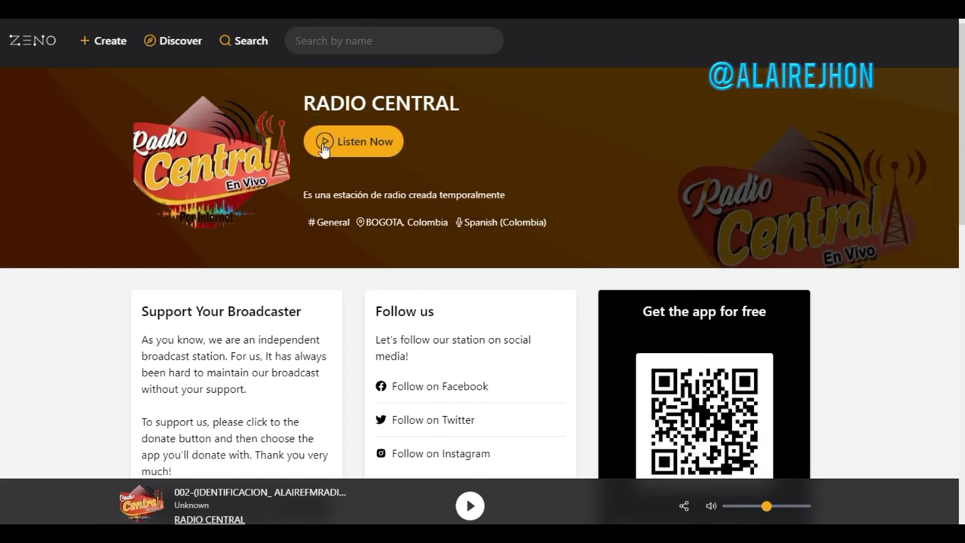
left_click(319, 147)
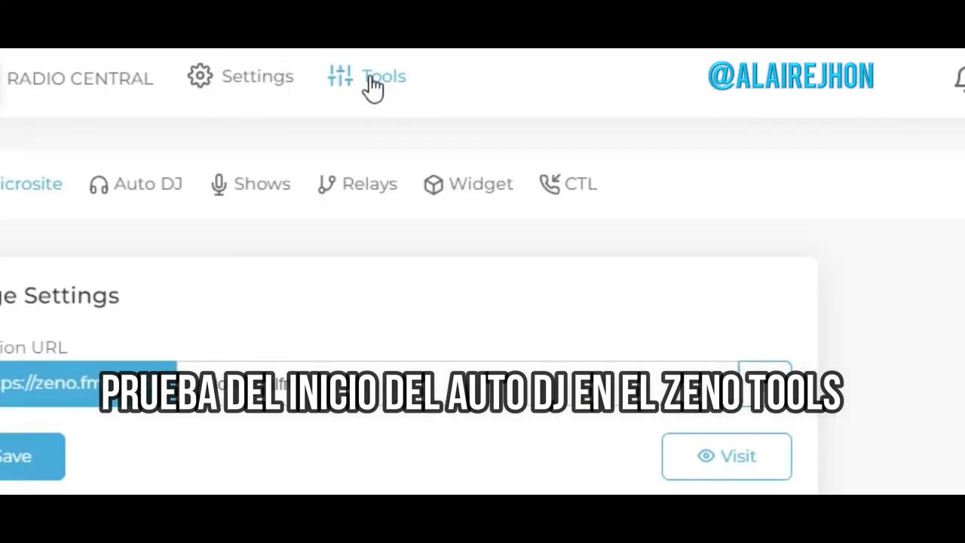
Return to the station's Auto DJ tools in Zeno Tools and restart the playlist
left_click(371, 78)
left_click(143, 190)
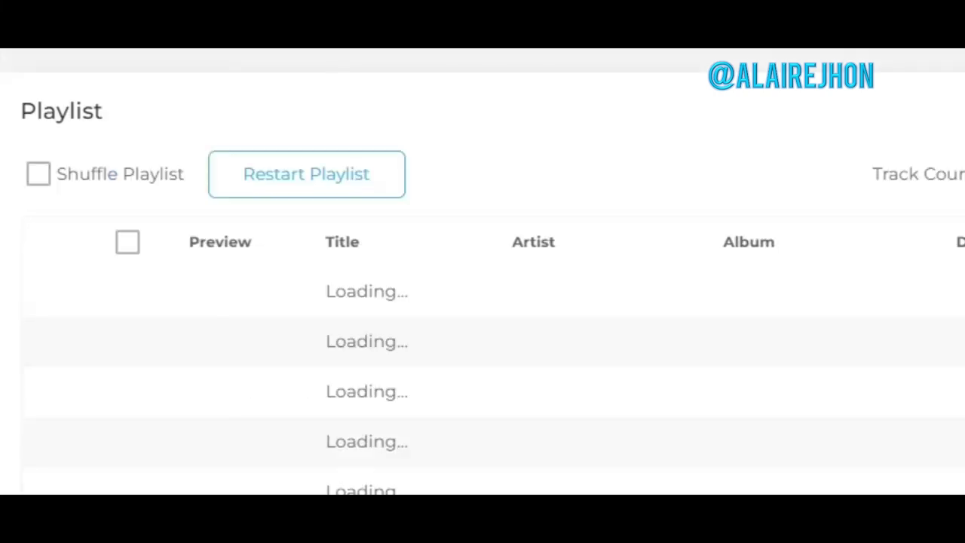
scroll(274, 193, "down", 5)
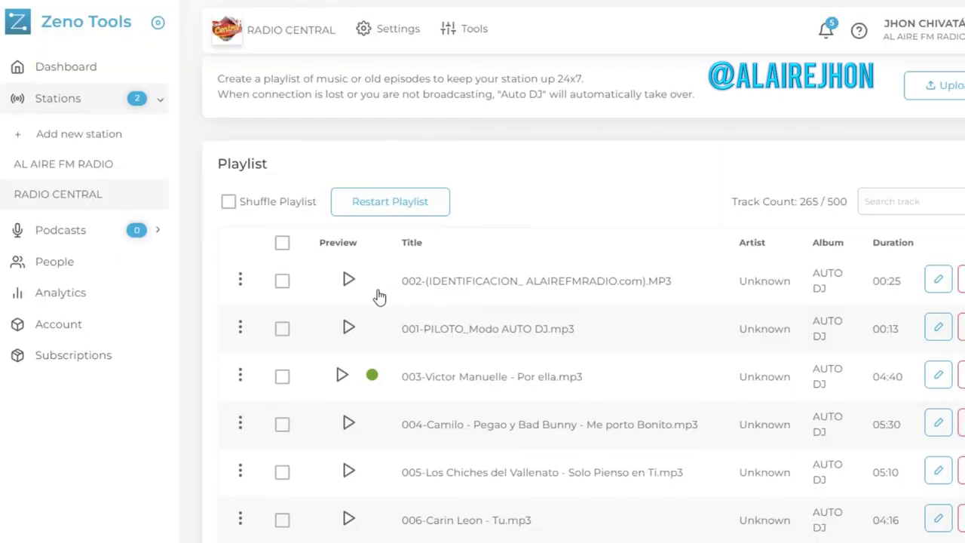
left_click(384, 208)
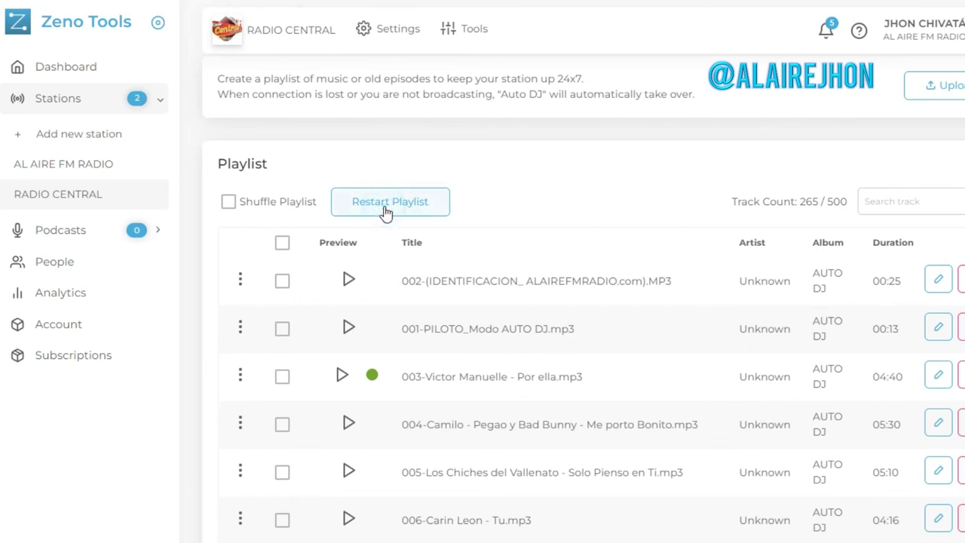